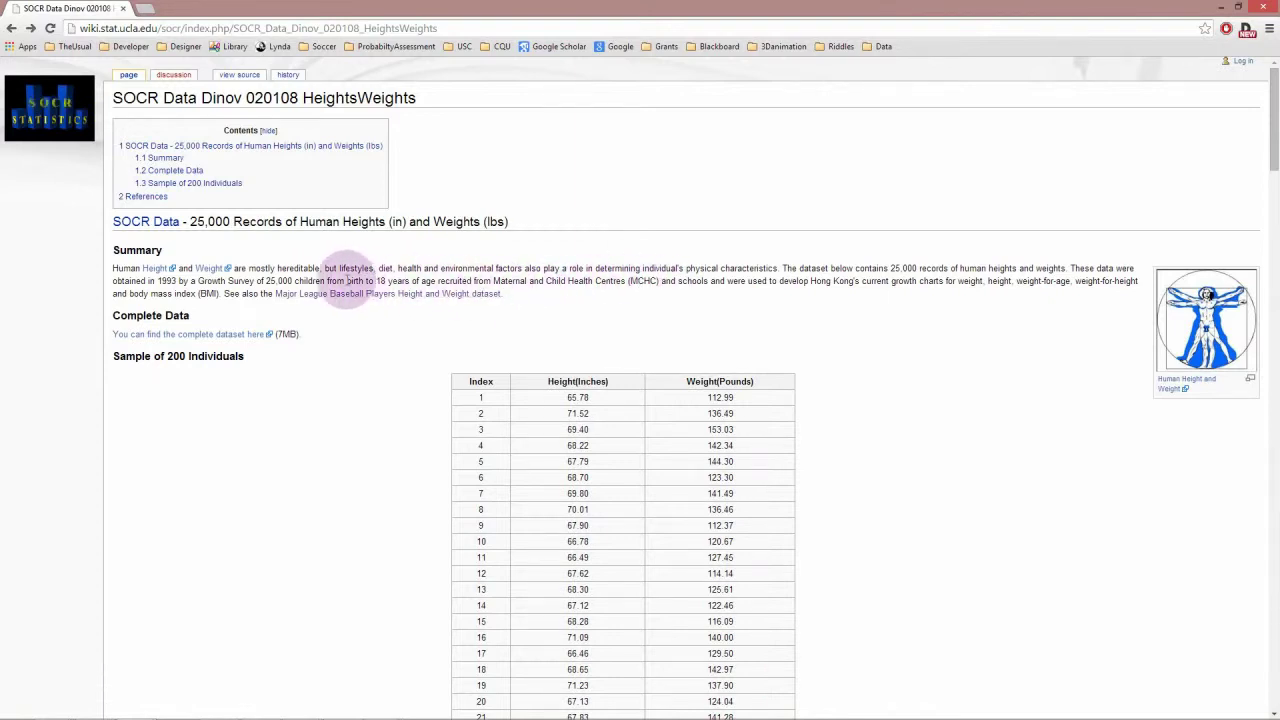
# Highlight and clear the 'birth to 18 years' phrase in the browser, then minimize Chrome.
pyautogui.moveTo(348, 279); pyautogui.dragTo(411, 282)
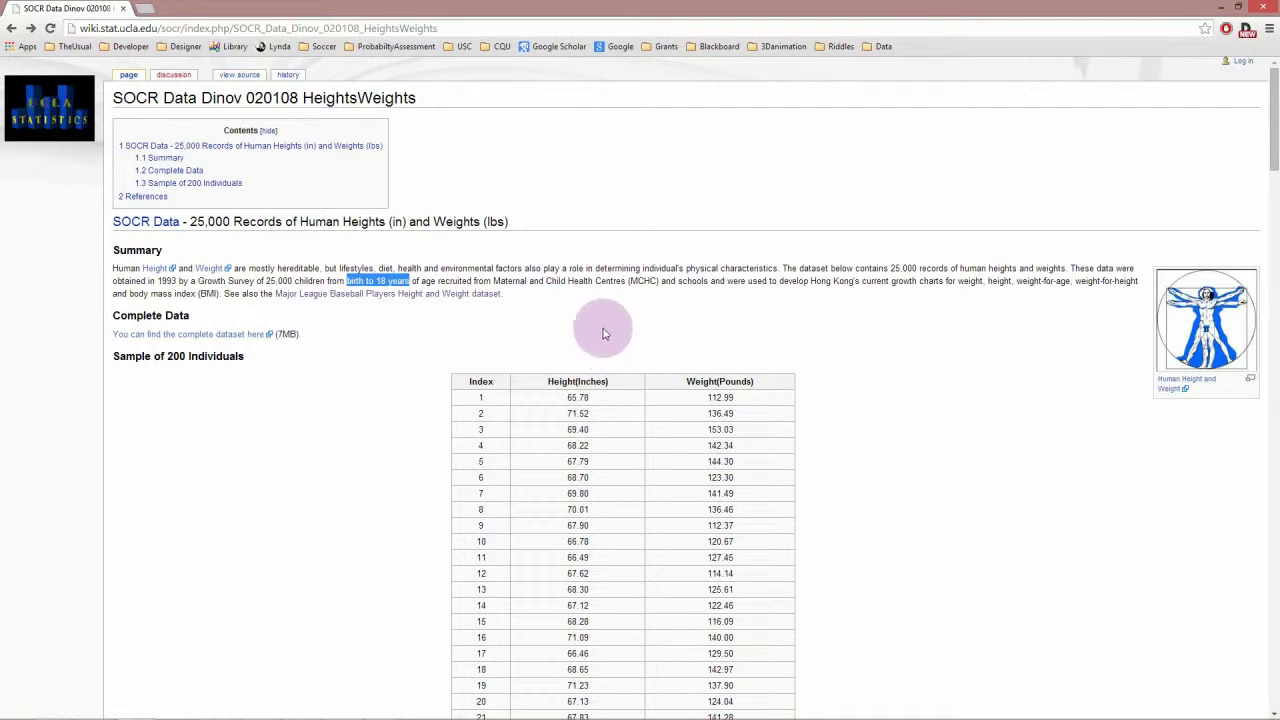
pyautogui.click(513, 292)
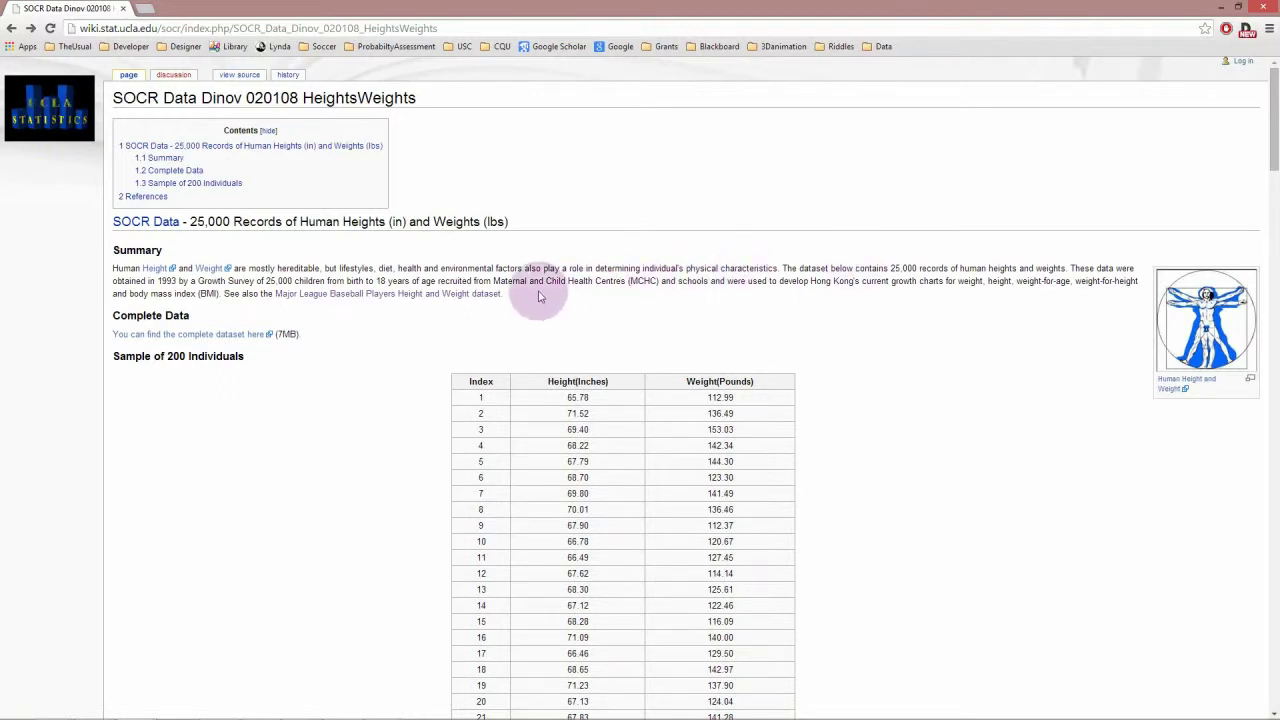
pyautogui.click(1218, 8)
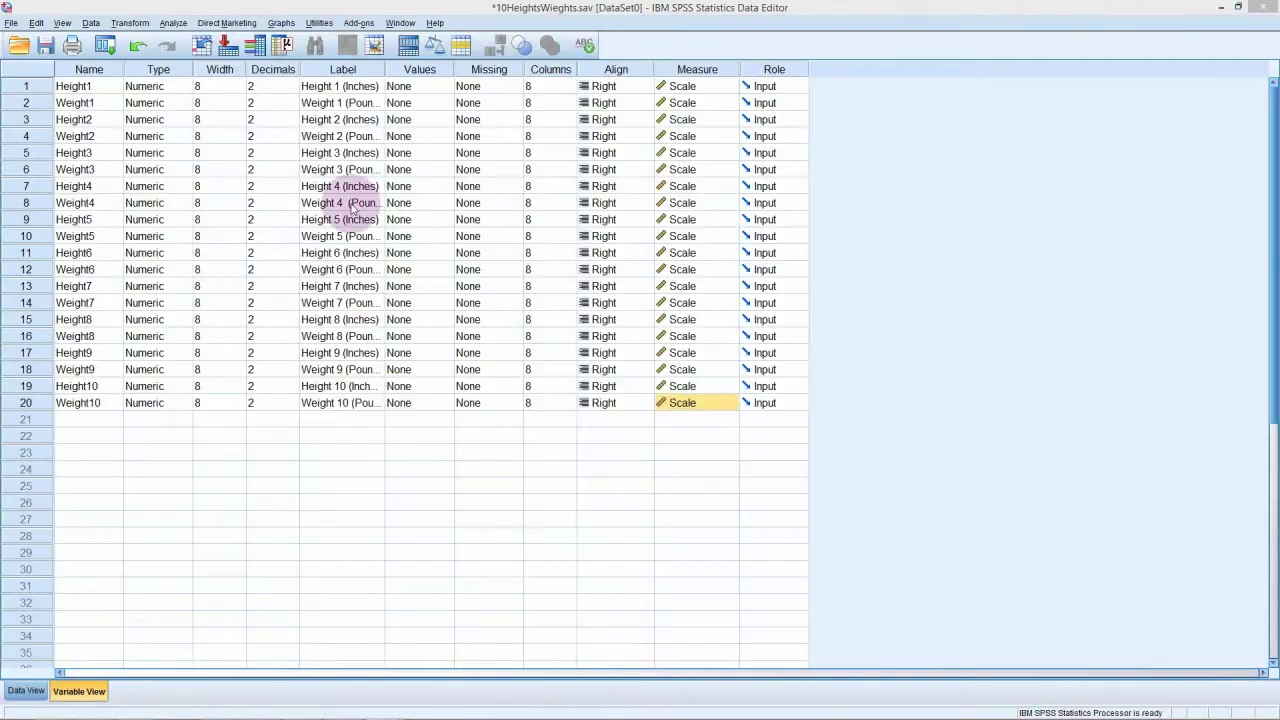
# Scroll through the height and weight values in Data View, then return to Variable View.
pyautogui.click(26, 691)
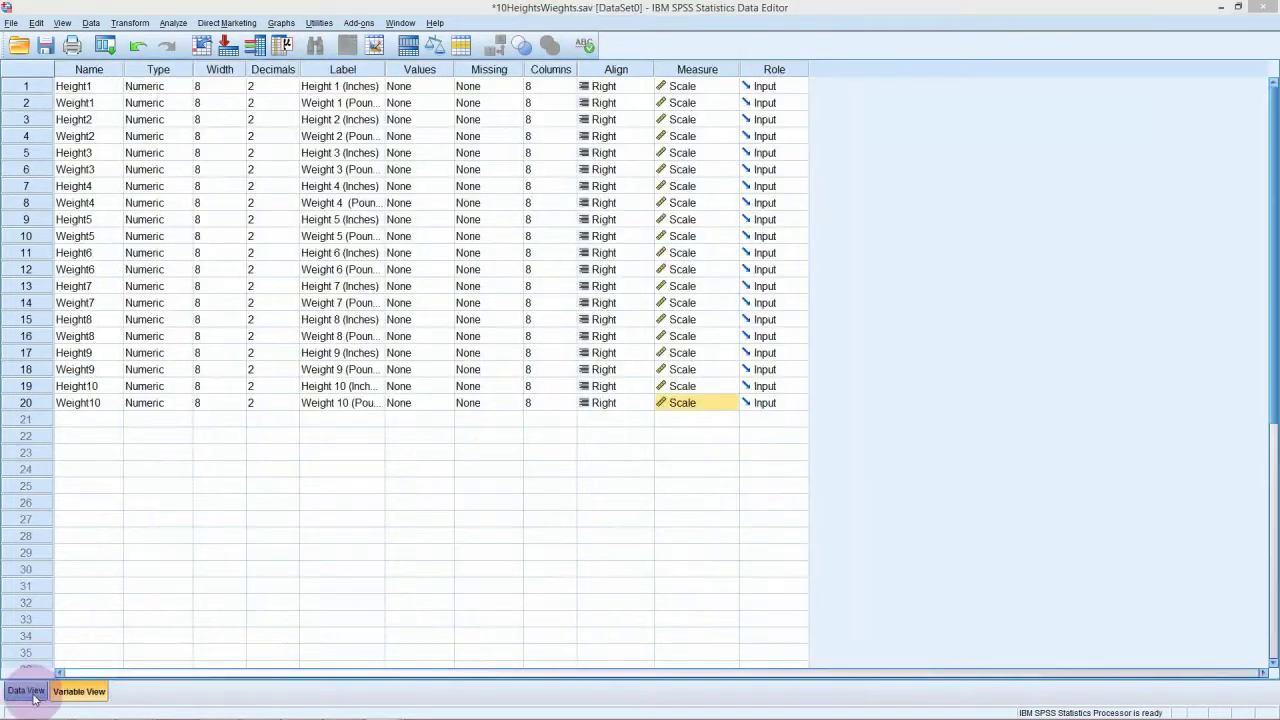
pyautogui.click(26, 691)
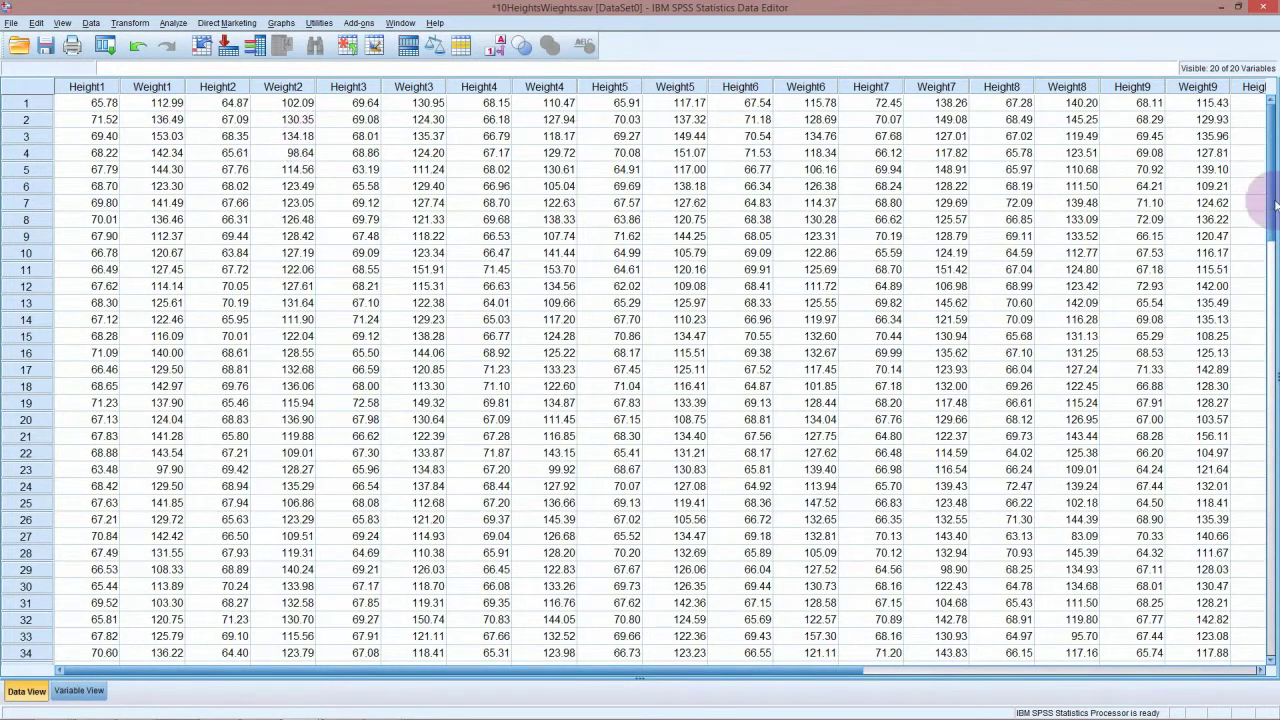
pyautogui.moveTo(1262, 222); pyautogui.dragTo(1262, 540)
pyautogui.moveTo(1272, 658); pyautogui.dragTo(1272, 535)
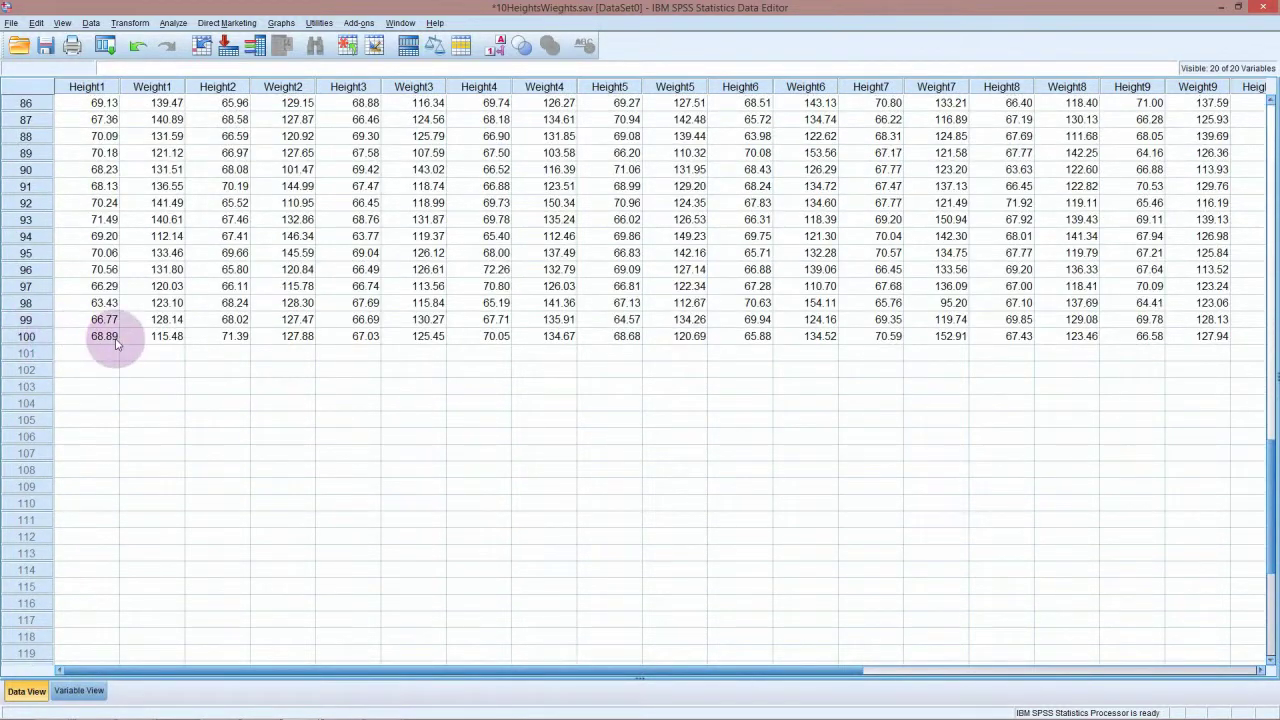
pyautogui.click(80, 691)
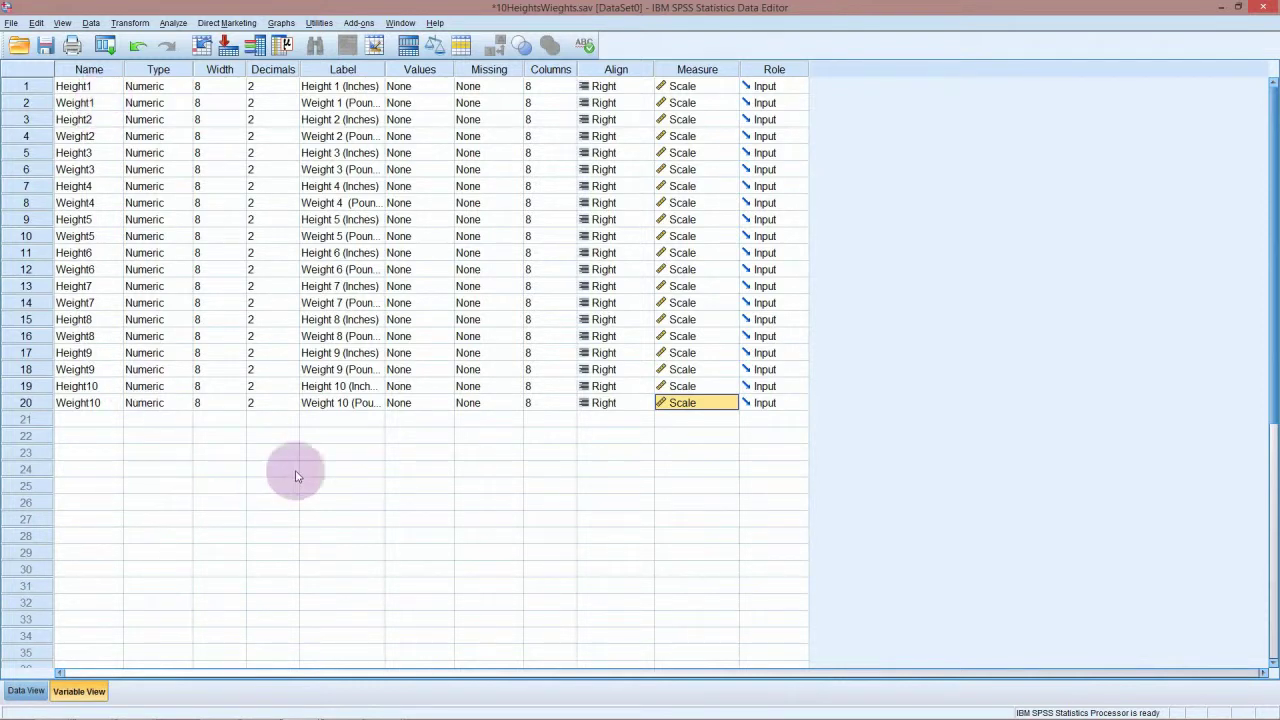
# Place a simple scatterplot from the Scatter/Dot gallery onto the Chart Builder canvas.
pyautogui.click(281, 22)
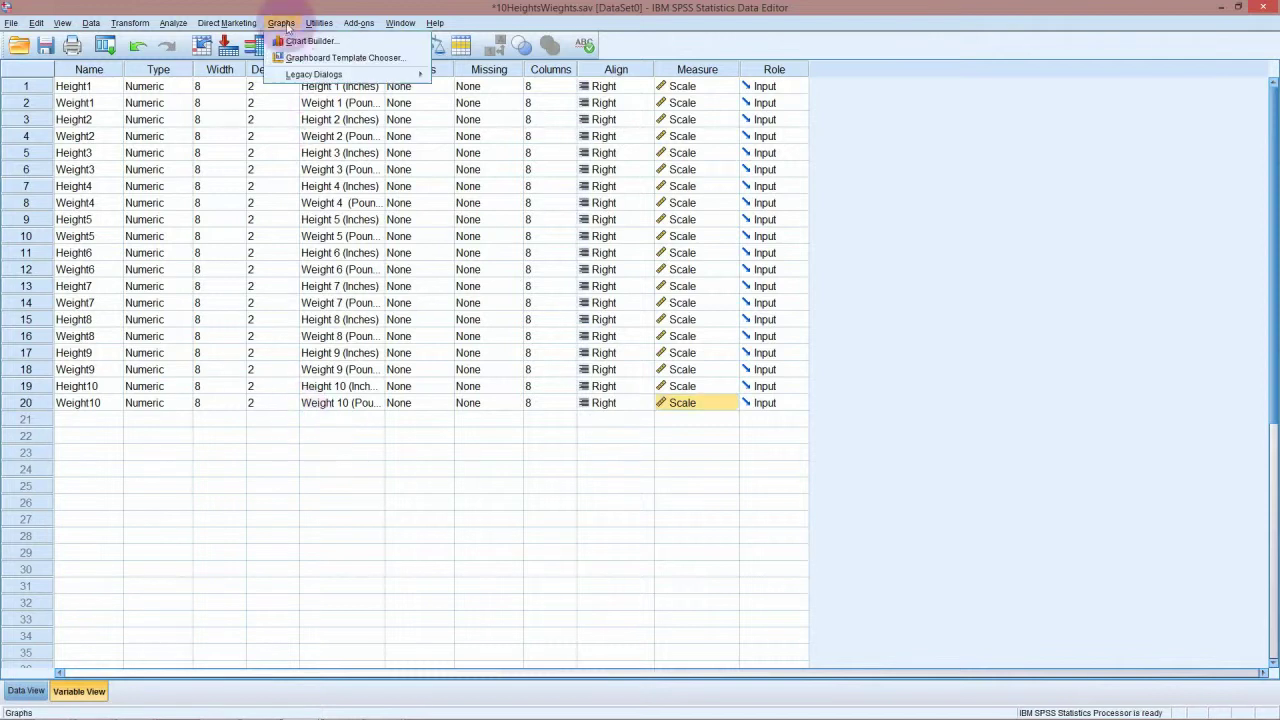
pyautogui.click(281, 22)
pyautogui.click(281, 22)
pyautogui.click(309, 41)
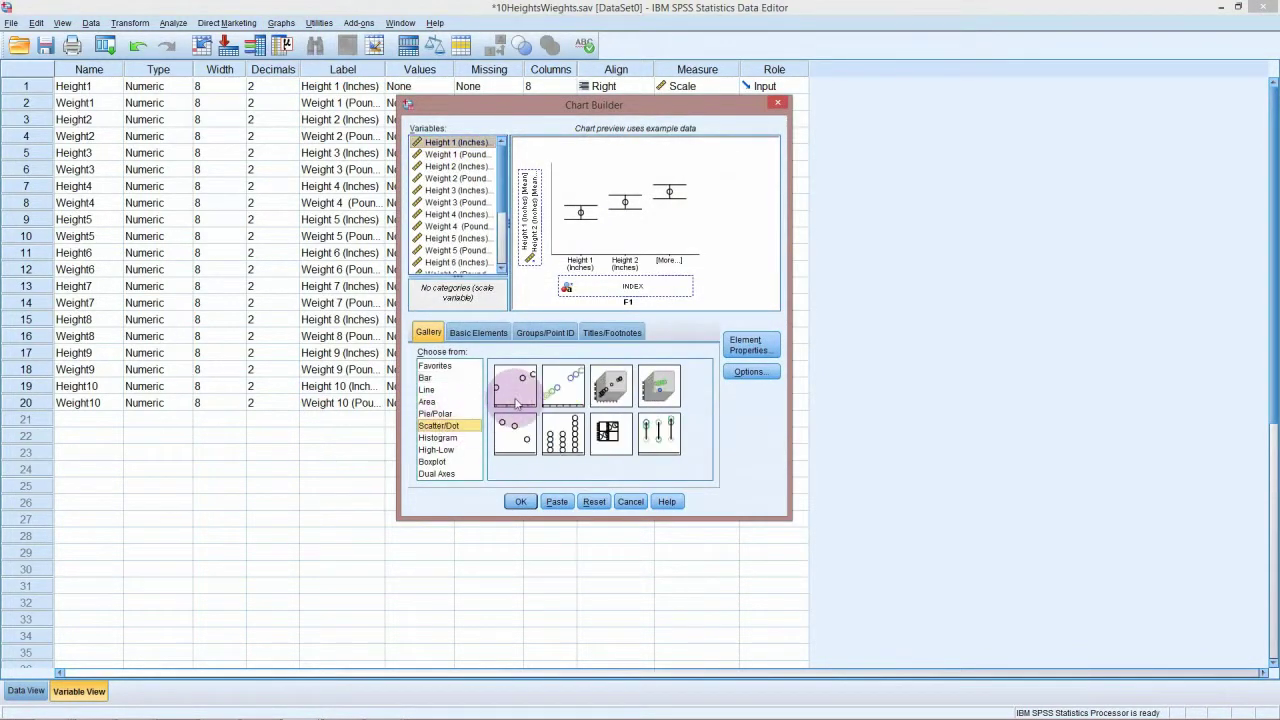
pyautogui.click(438, 425)
pyautogui.moveTo(515, 385); pyautogui.dragTo(613, 227)
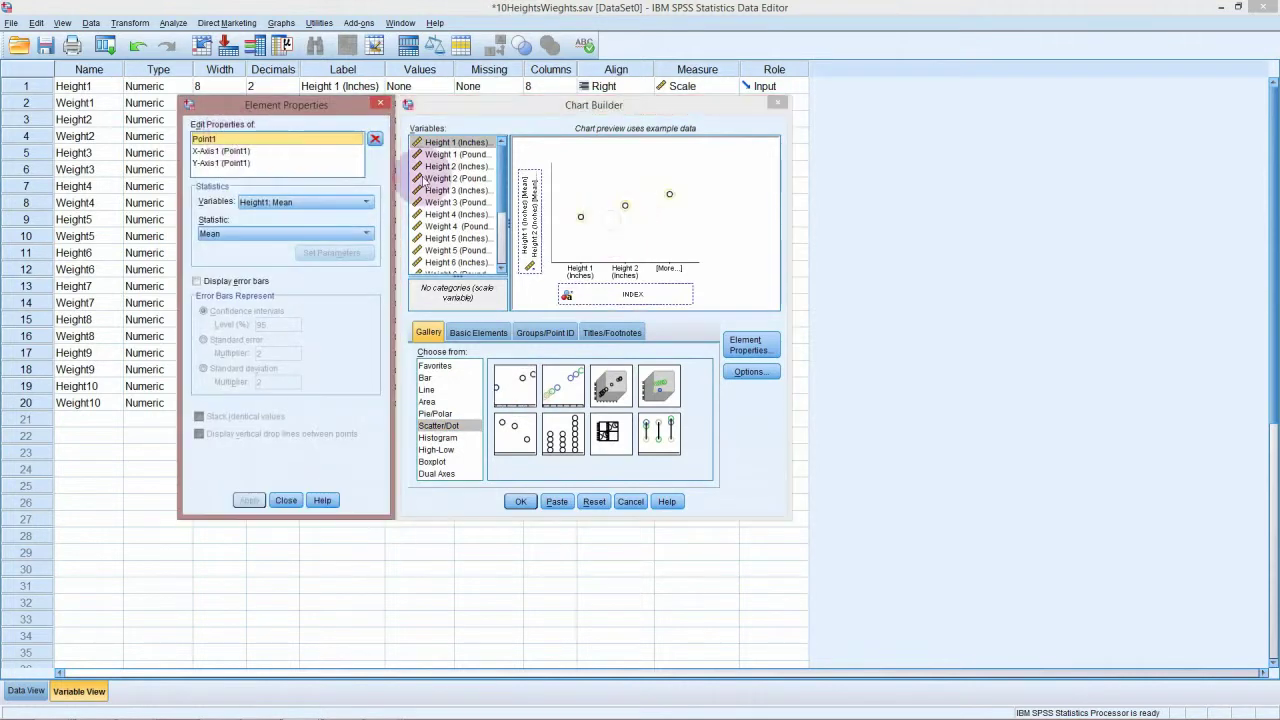
# Plot Height 1 (Inches) on Y against Weight 1 (Pounds) on X and generate it.
pyautogui.moveTo(466, 145); pyautogui.dragTo(571, 286)
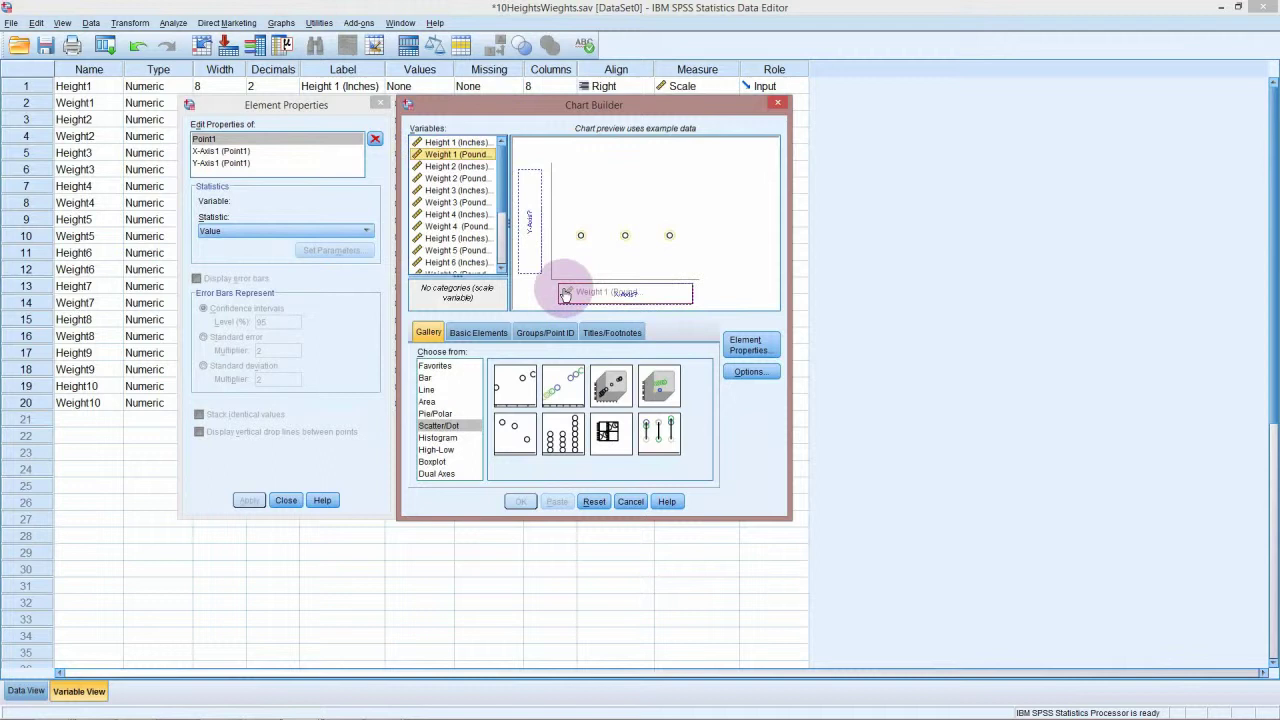
pyautogui.moveTo(457, 154); pyautogui.dragTo(565, 288)
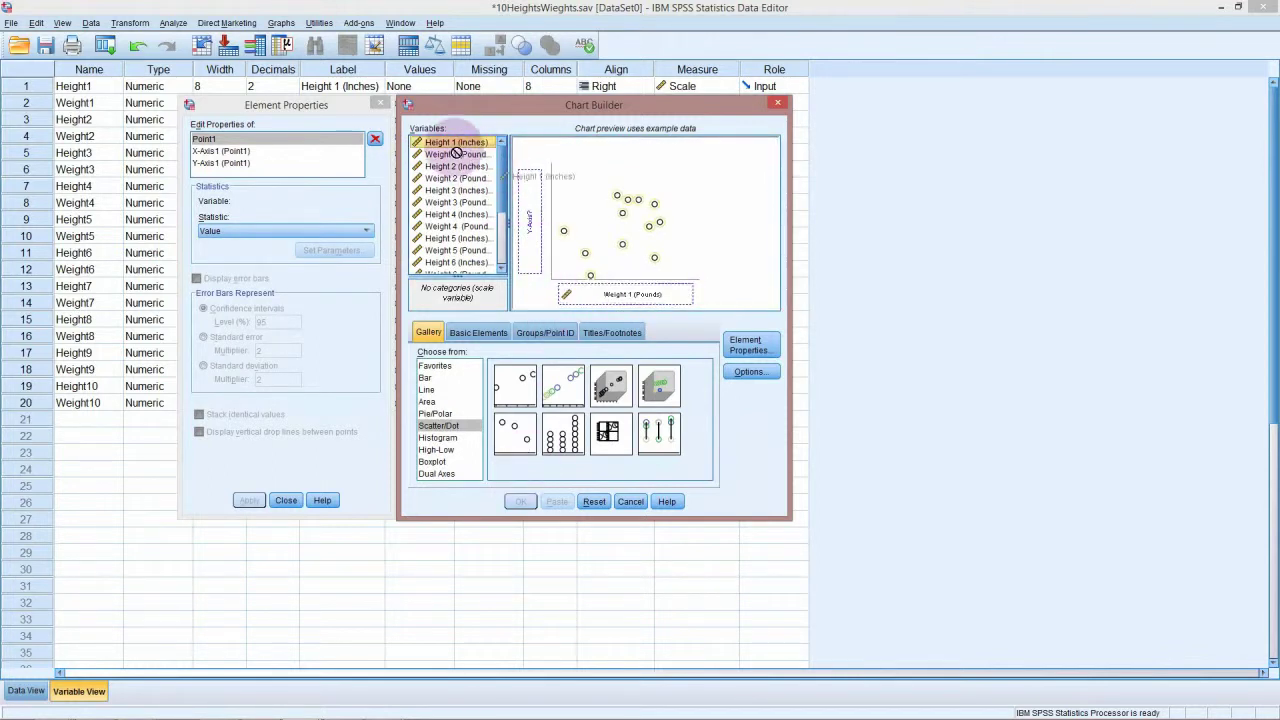
pyautogui.moveTo(456, 143); pyautogui.dragTo(525, 210)
pyautogui.click(520, 501)
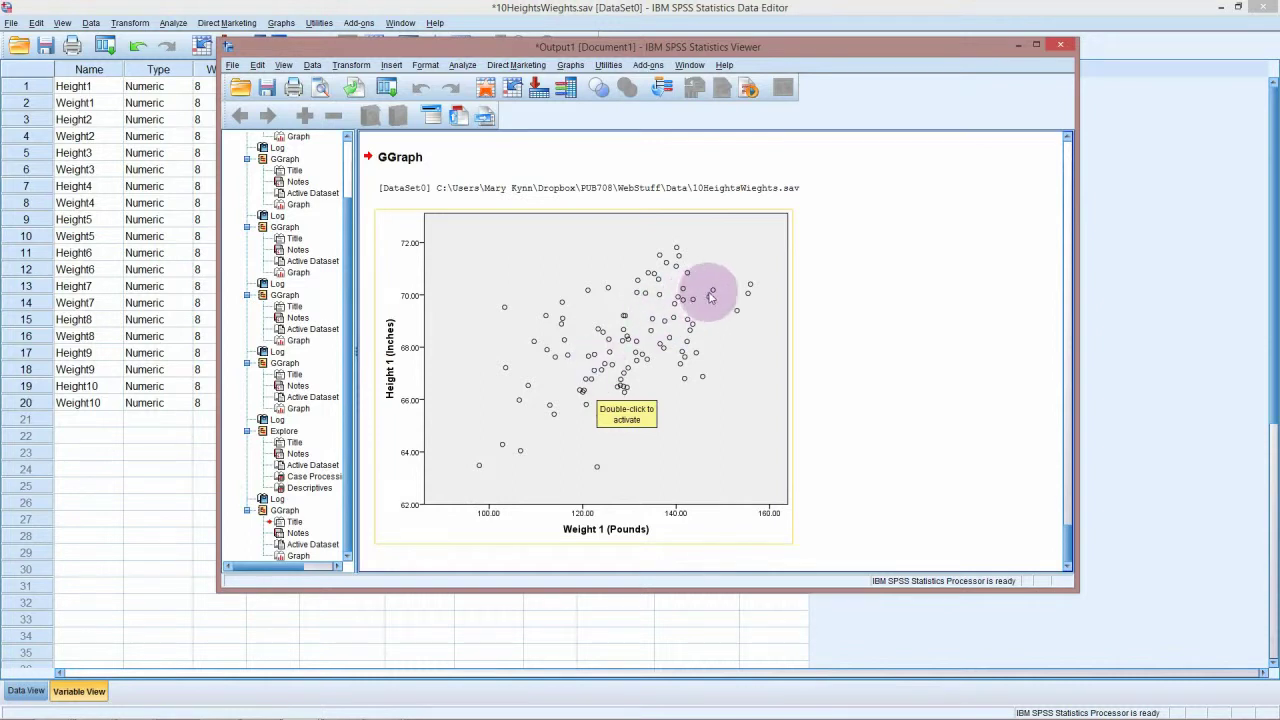
pyautogui.click(852, 342)
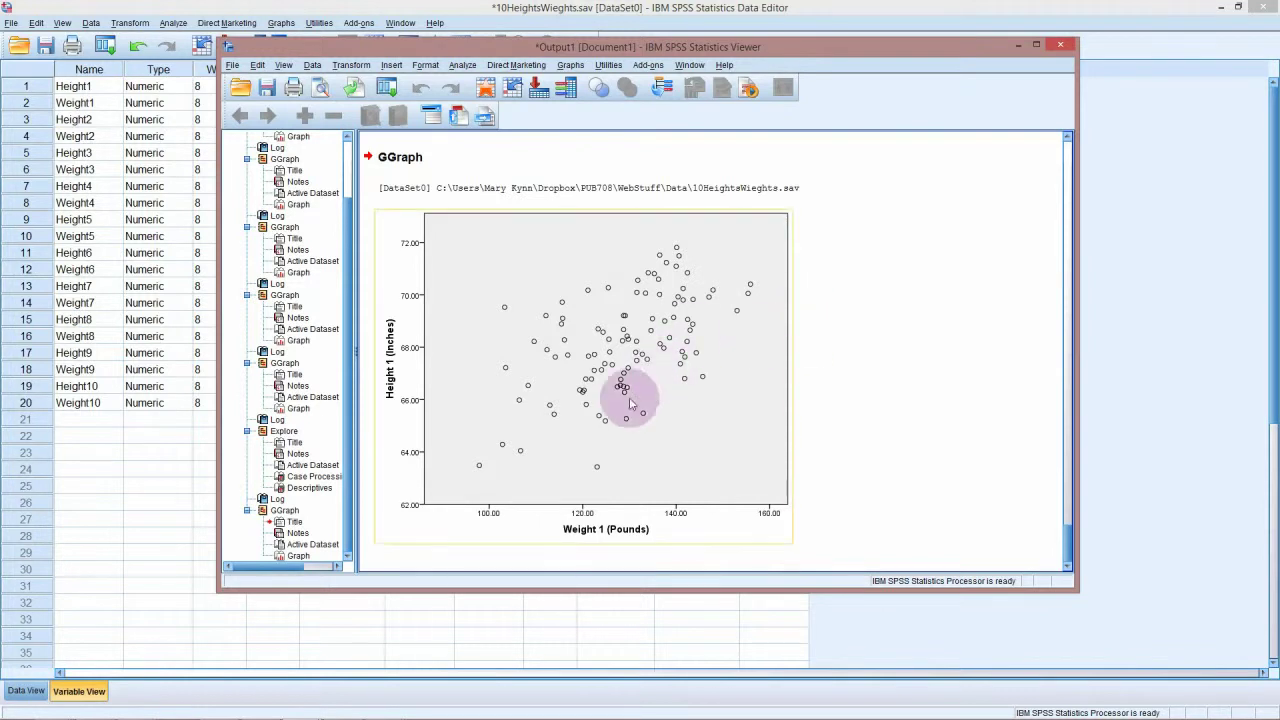
pyautogui.click(660, 376)
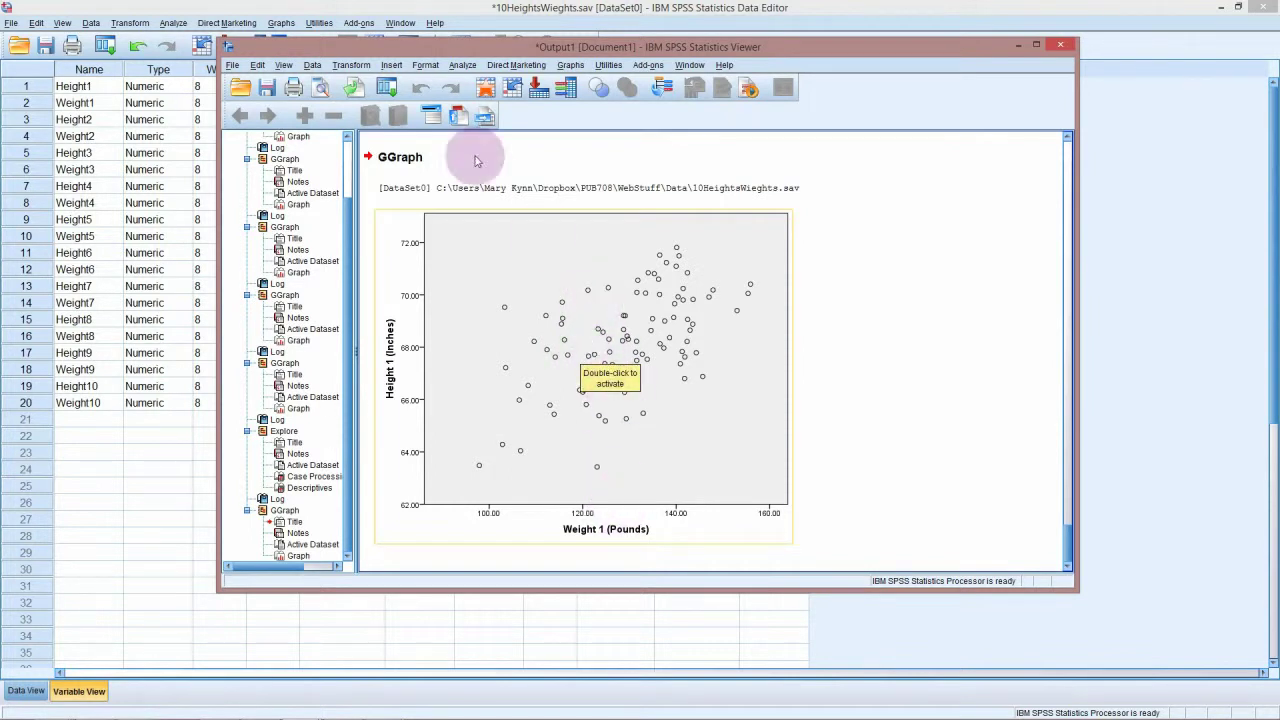
# Open the Explore dialog under Analyze > Descriptive Statistics.
pyautogui.click(462, 65)
pyautogui.click(462, 65)
pyautogui.click(462, 65)
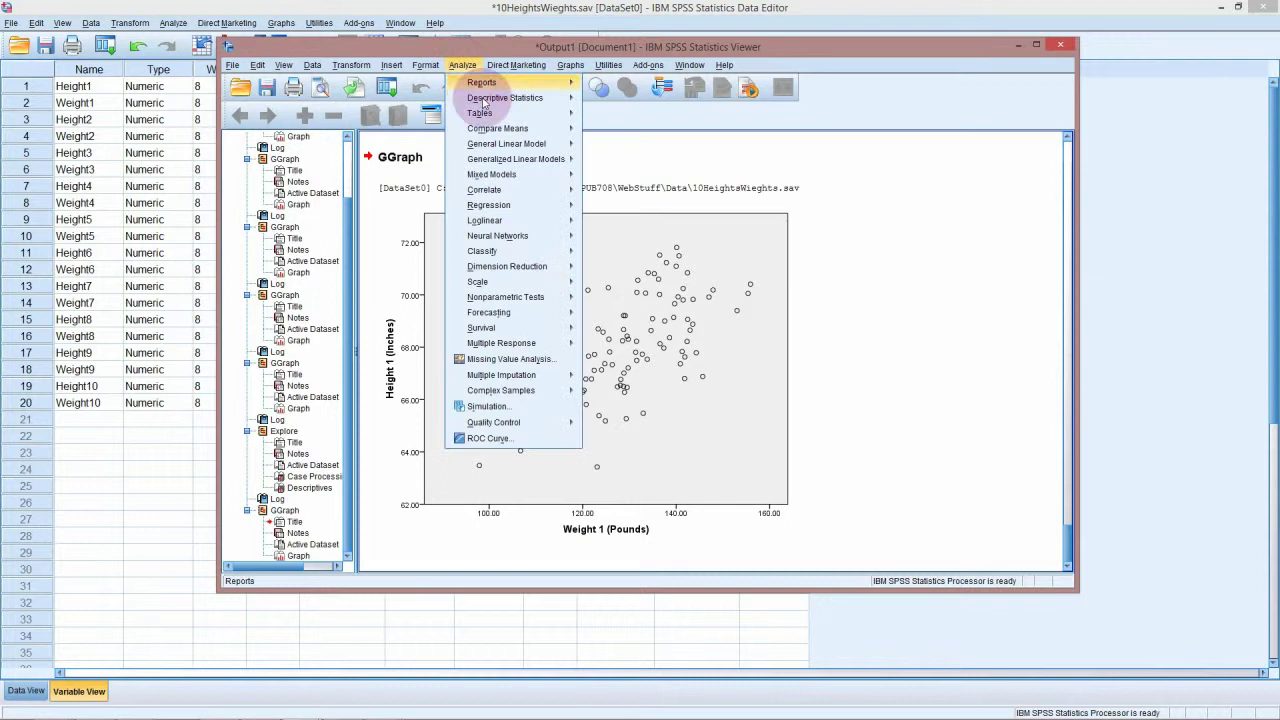
pyautogui.moveTo(484, 100)
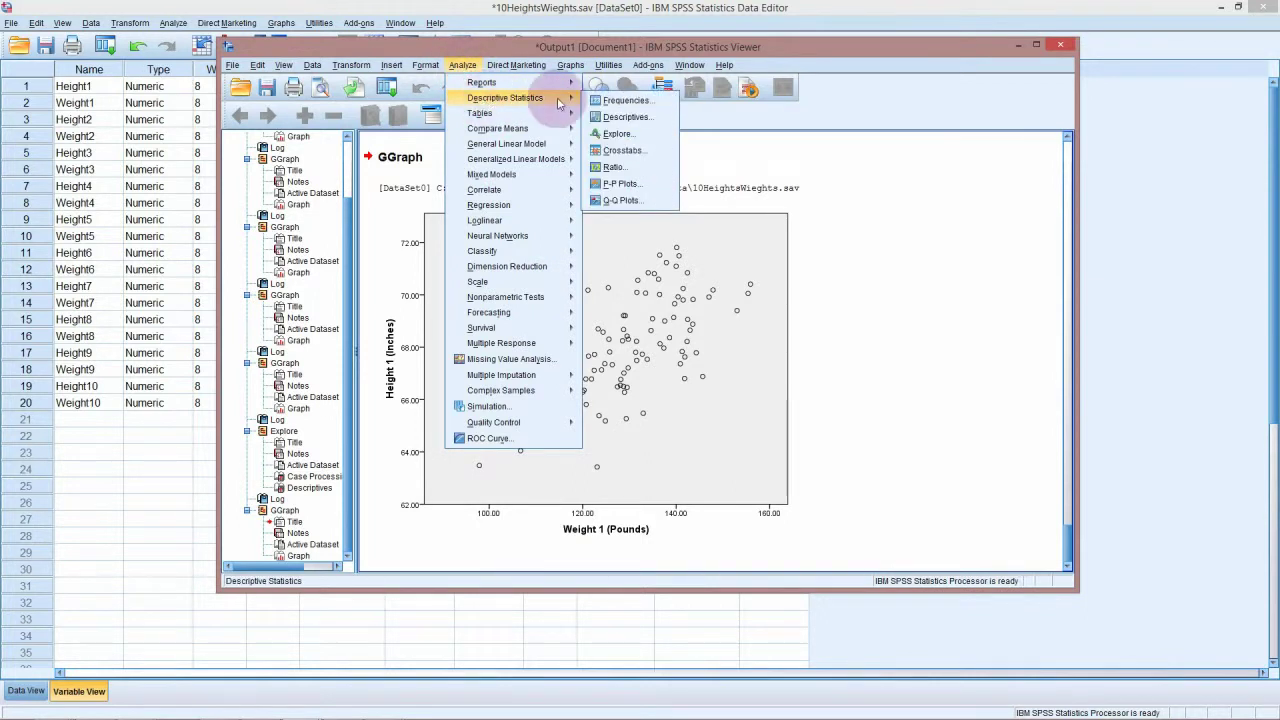
pyautogui.click(617, 134)
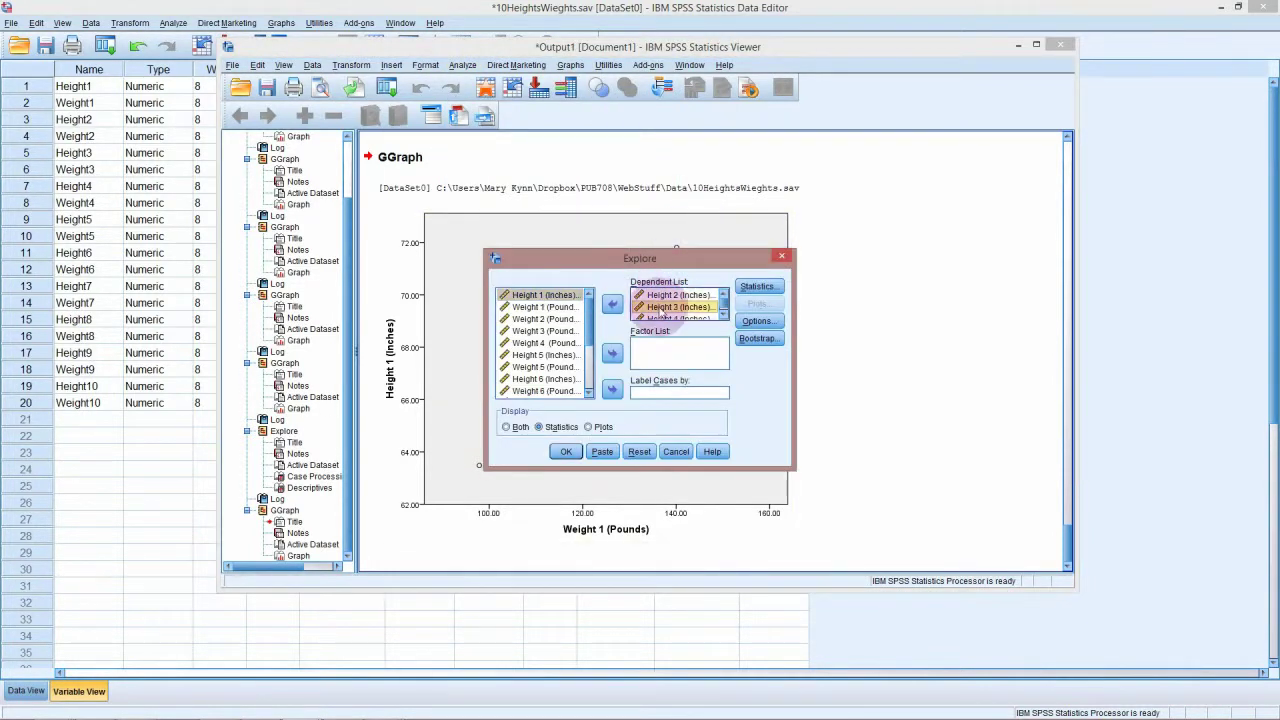
# Set the Dependent List to just Height 1 (Inches) and Weight 1 (Pounds).
pyautogui.doubleClick(660, 297)
pyautogui.click(660, 307)
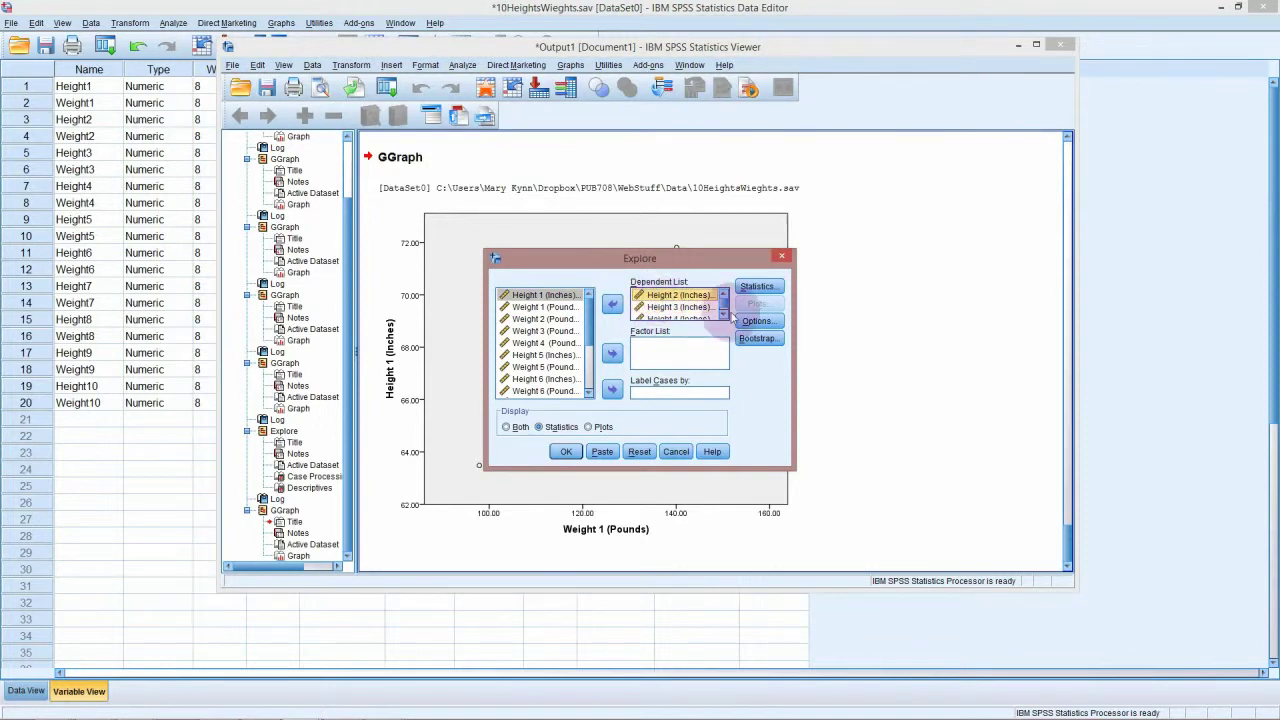
pyautogui.click(700, 316)
pyautogui.click(612, 303)
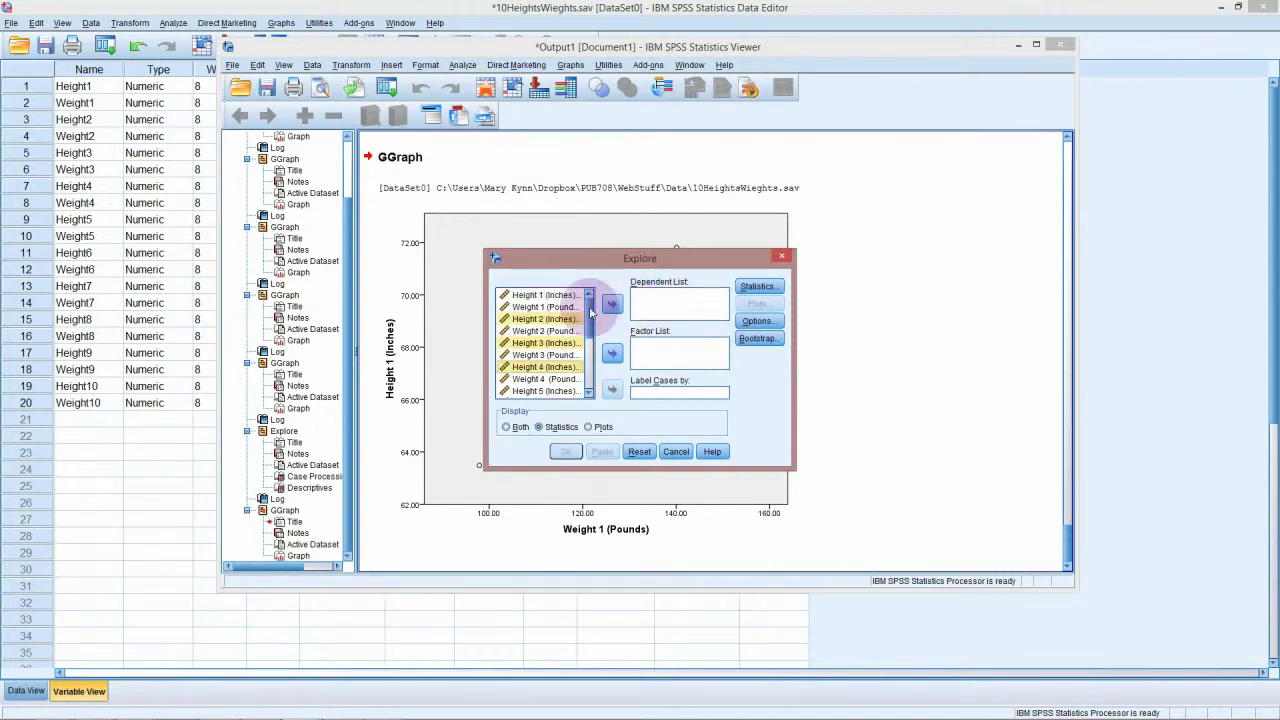
pyautogui.click(612, 303)
pyautogui.click(612, 303)
pyautogui.doubleClick(557, 295)
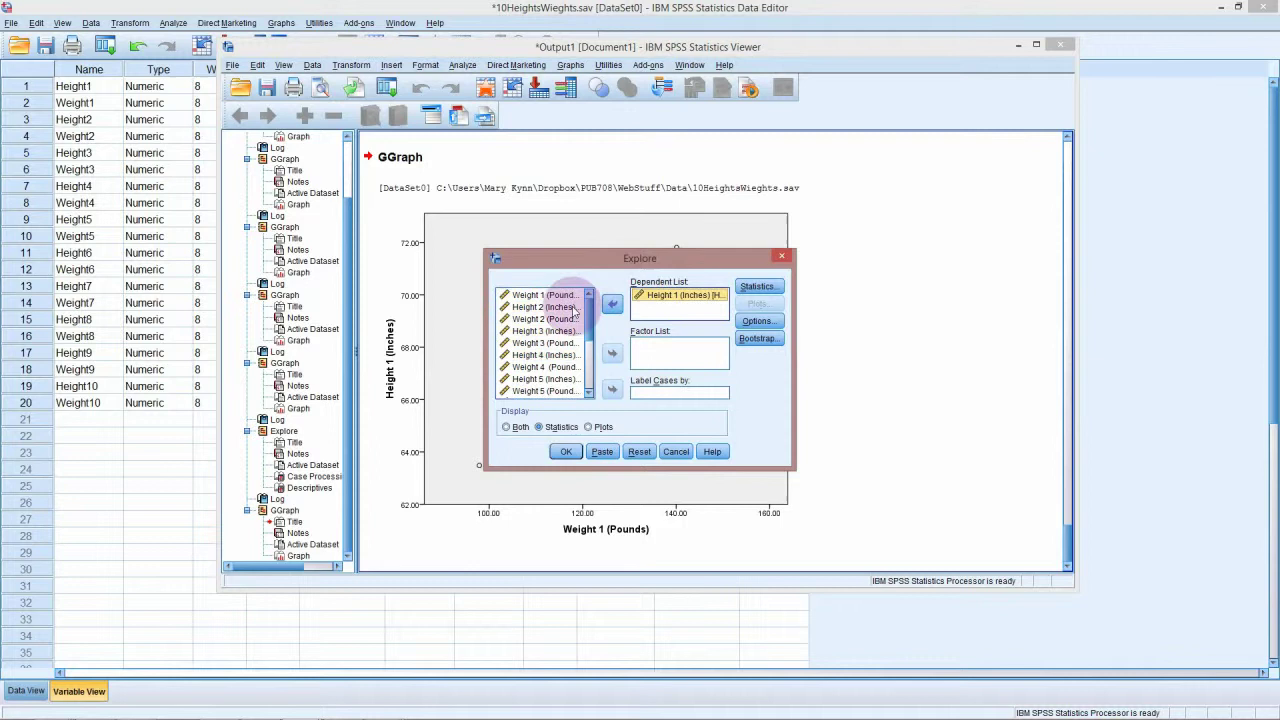
pyautogui.click(612, 303)
pyautogui.click(612, 303)
pyautogui.click(612, 303)
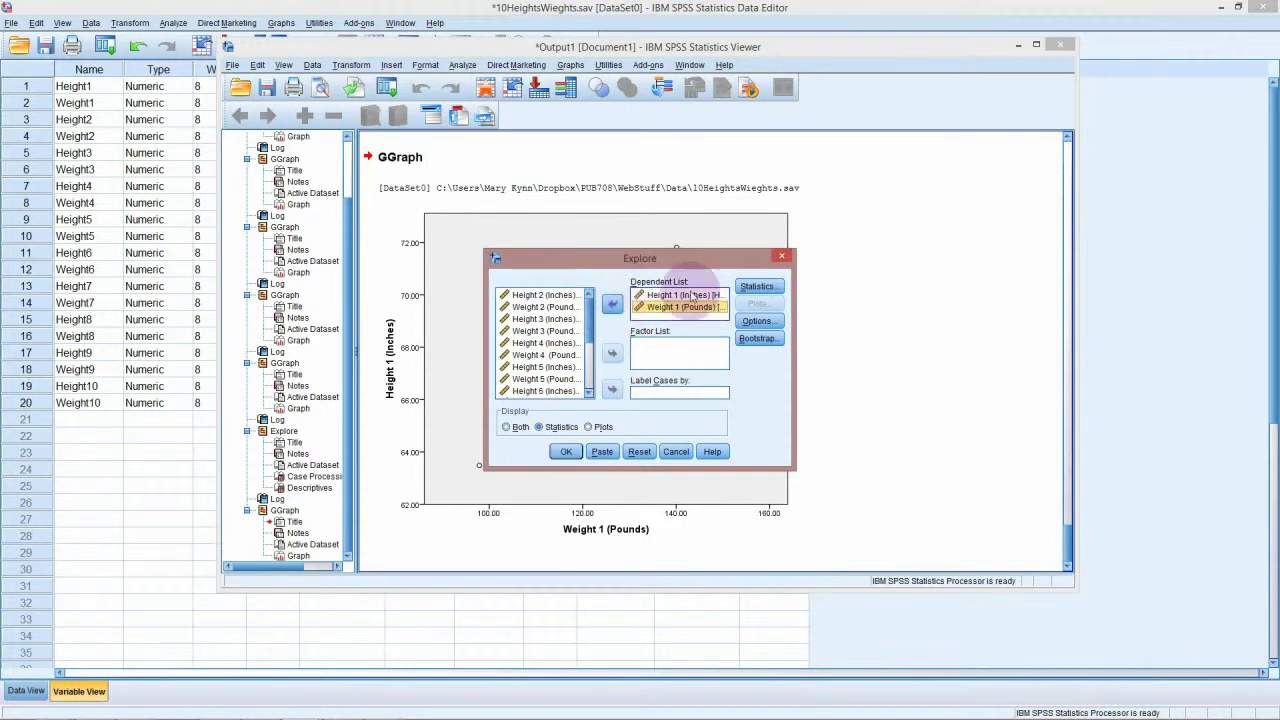
# Keep Descriptives at a 95% confidence interval for the mean and run Explore.
pyautogui.click(757, 286)
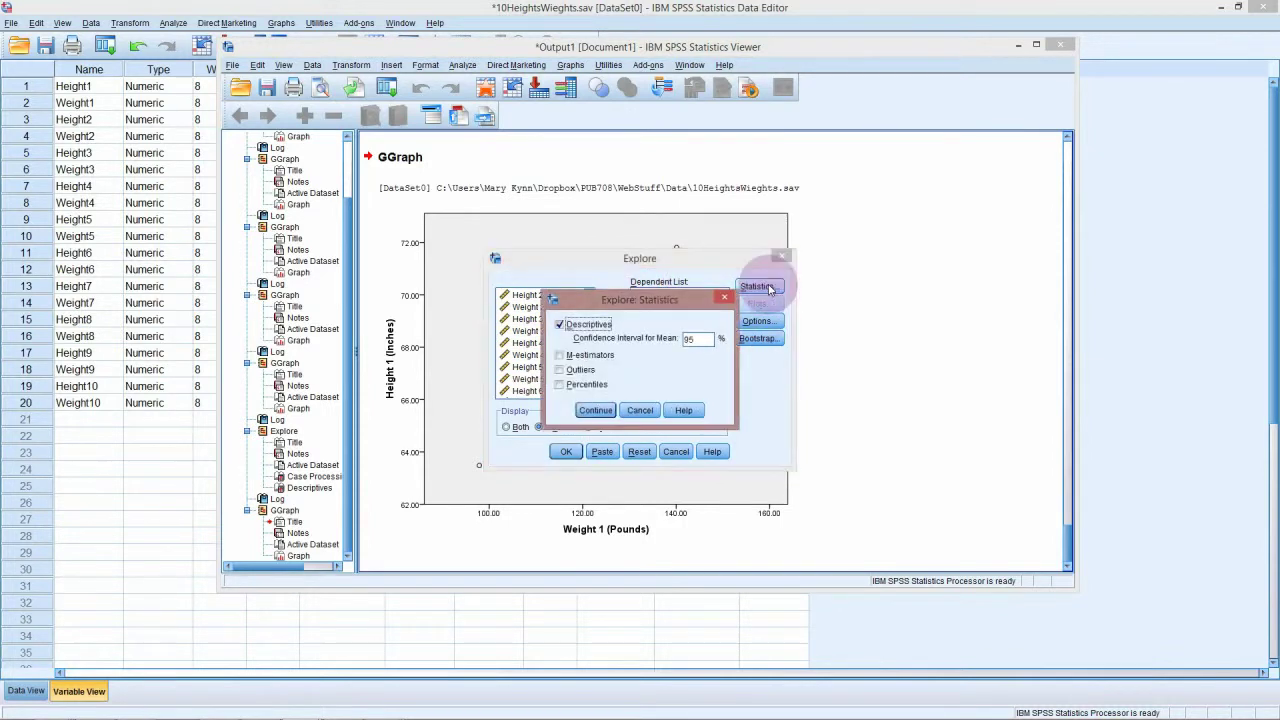
pyautogui.press('Escape')
pyautogui.click(757, 286)
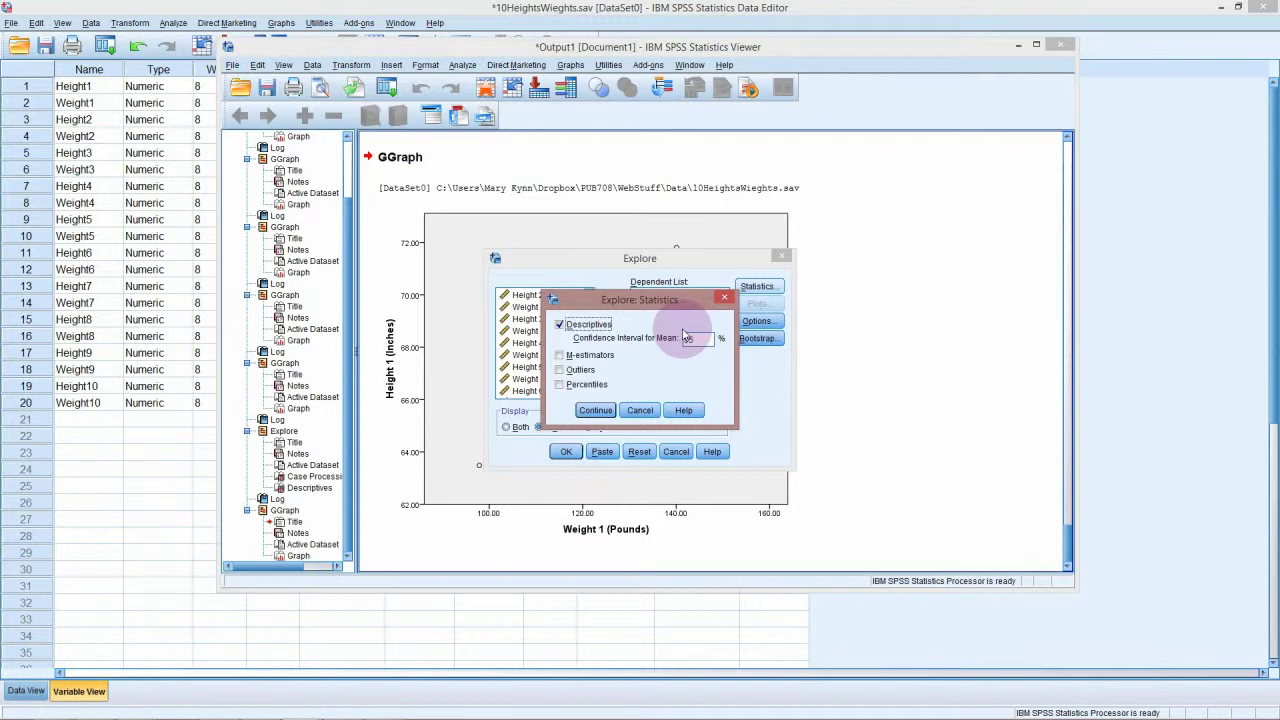
pyautogui.click(595, 410)
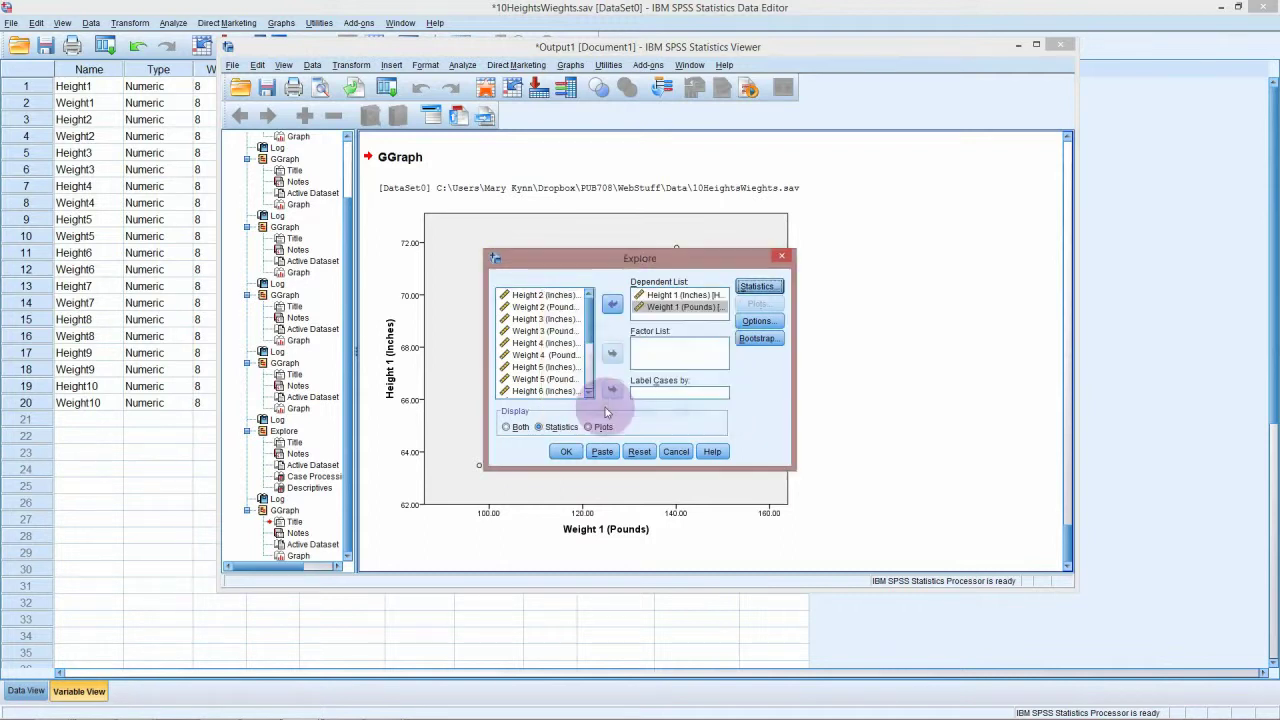
pyautogui.click(566, 452)
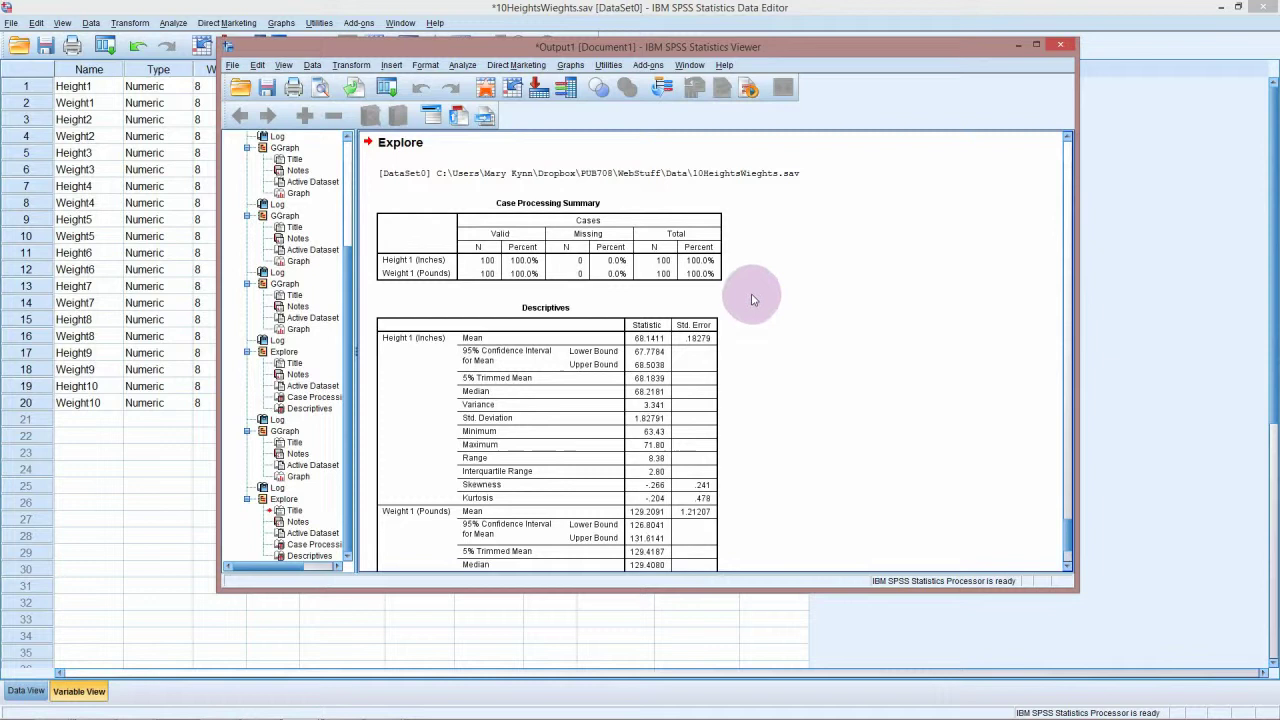
pyautogui.click(505, 197)
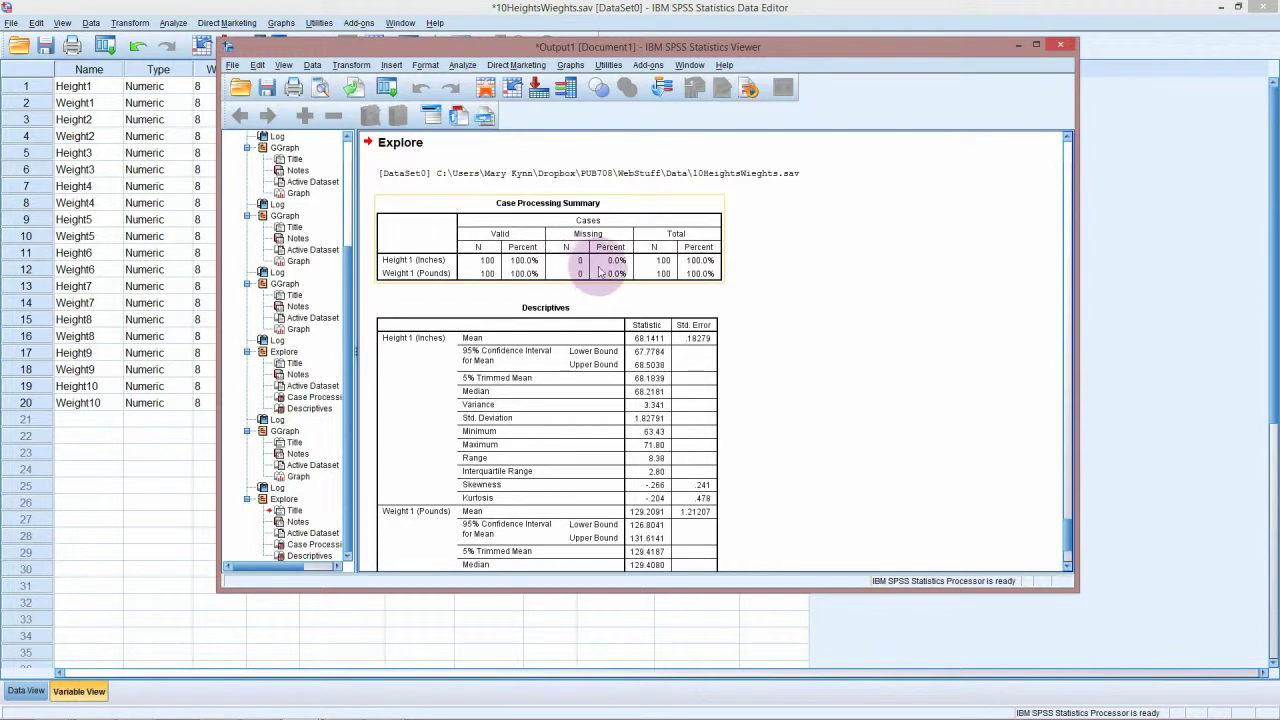
pyautogui.click(600, 270)
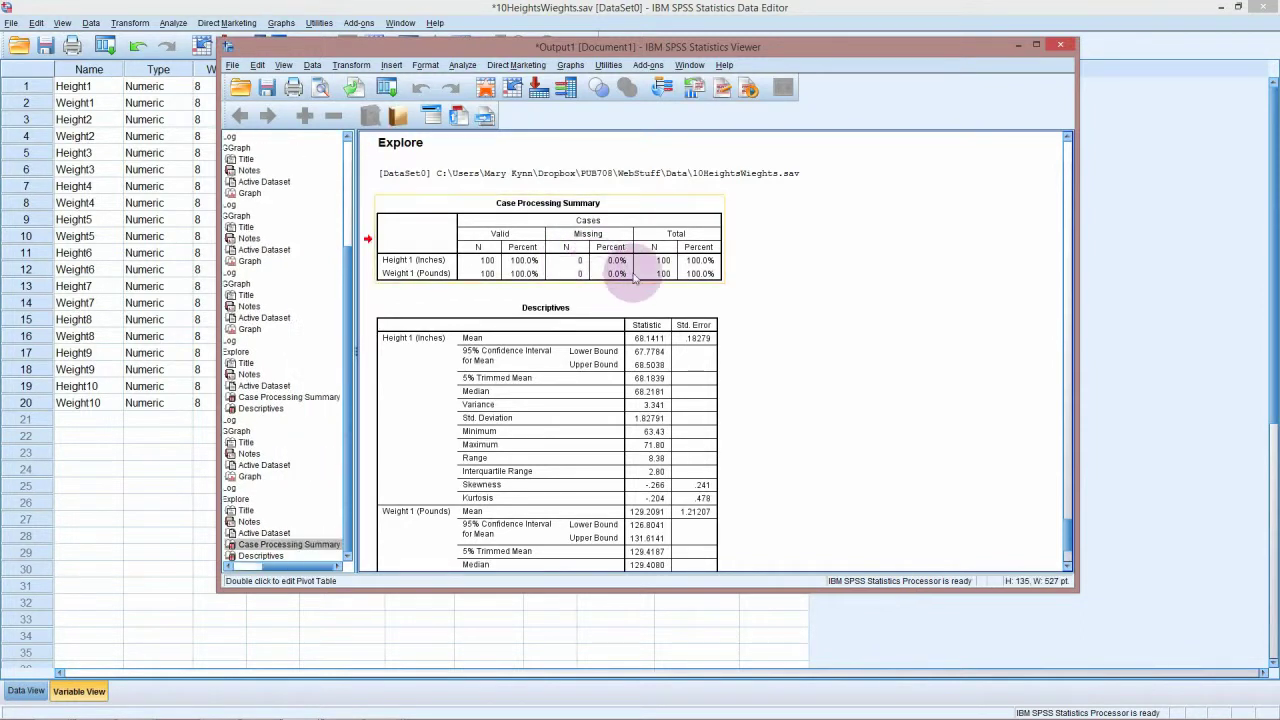
pyautogui.click(606, 265)
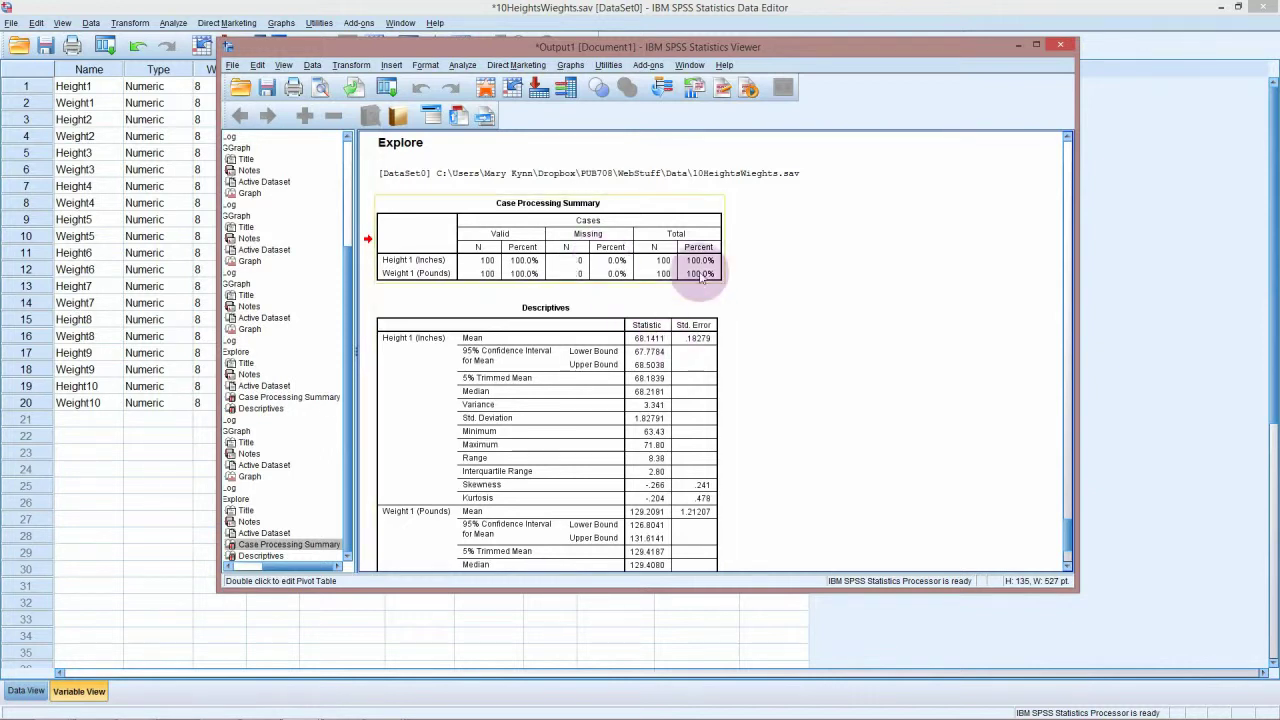
pyautogui.click(670, 352)
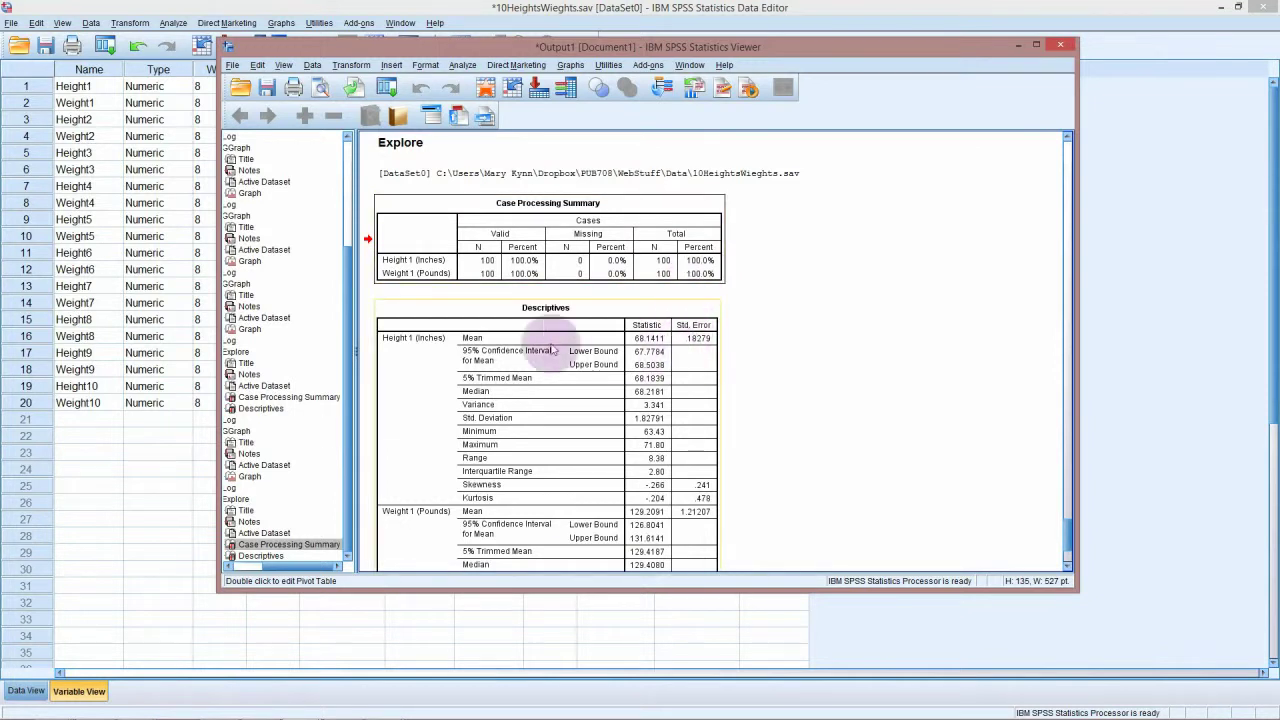
pyautogui.scroll(-3, 593, 355)
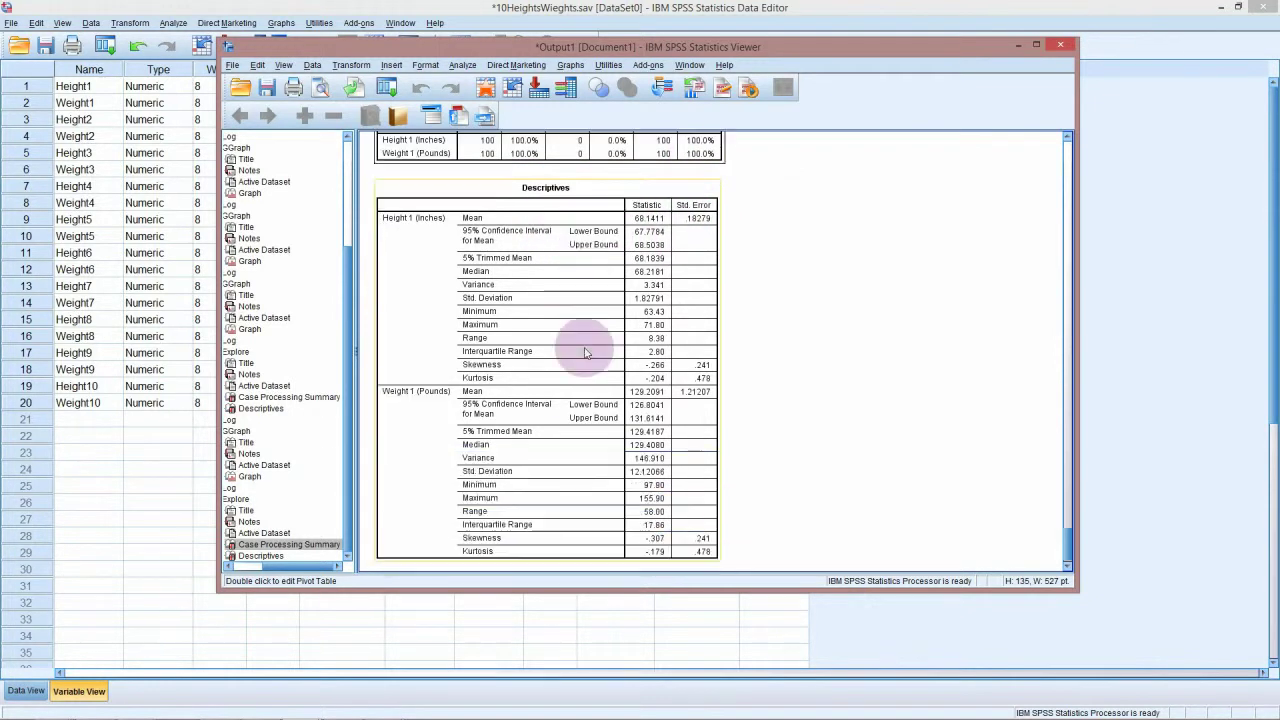
pyautogui.scroll(3, 593, 355)
pyautogui.scroll(-3, 593, 355)
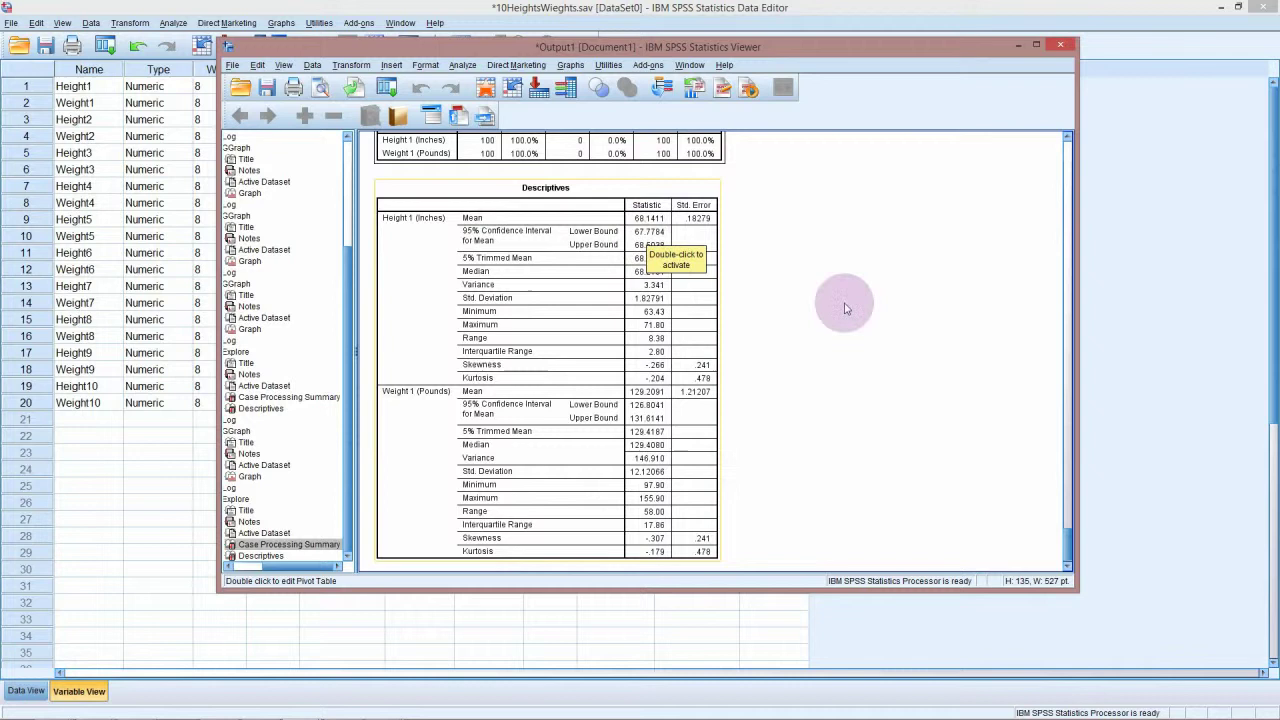
pyautogui.click(970, 480)
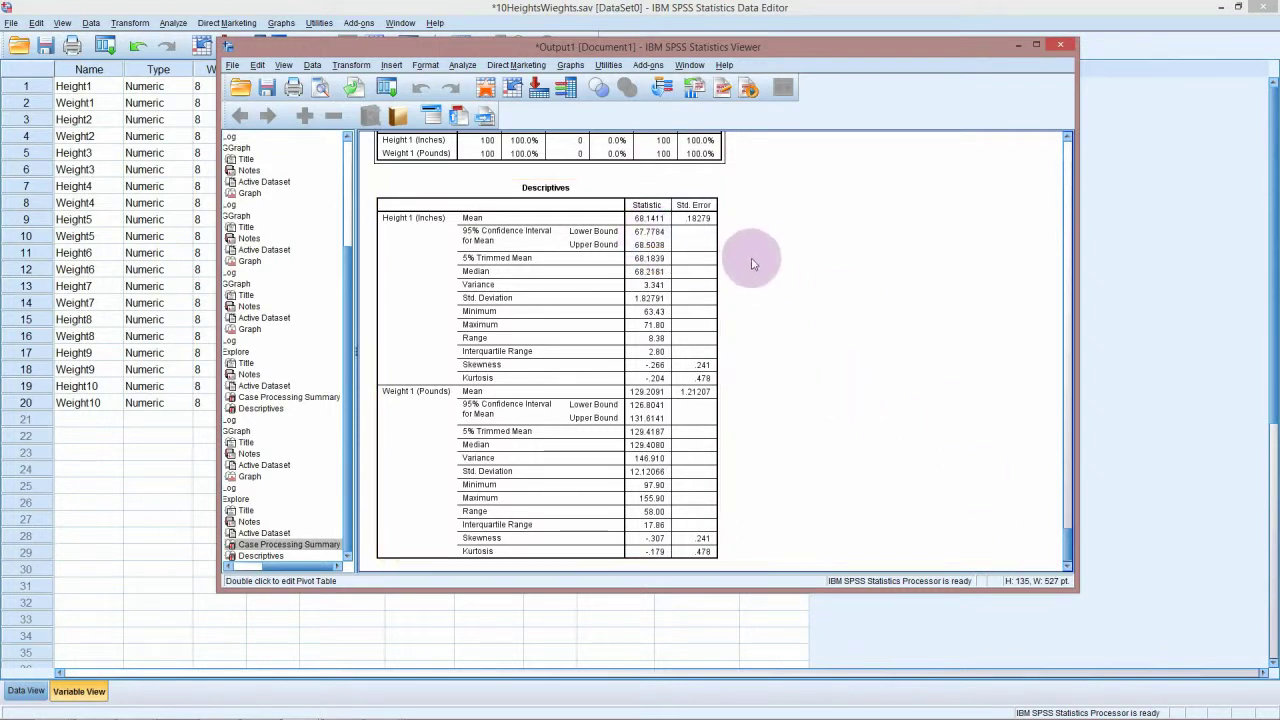
pyautogui.click(650, 215)
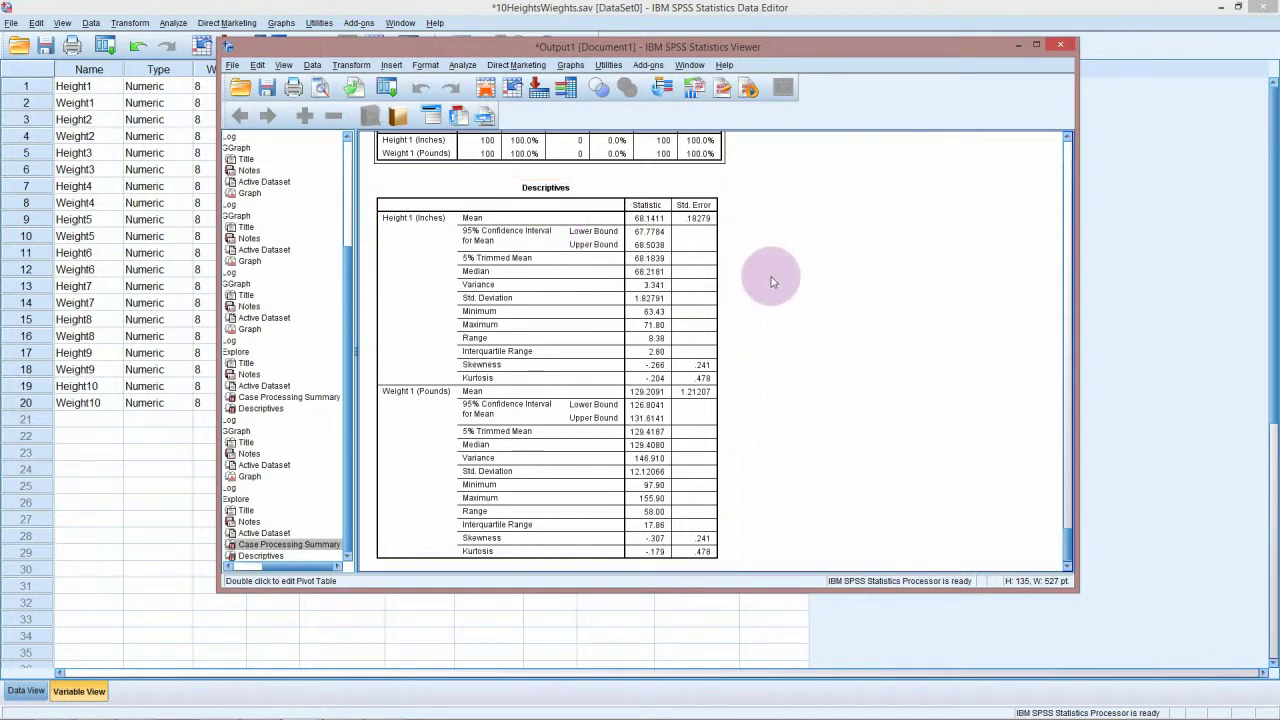
# Place a simple error-bar chart from the Bar gallery into the Chart Builder preview.
pyautogui.click(568, 65)
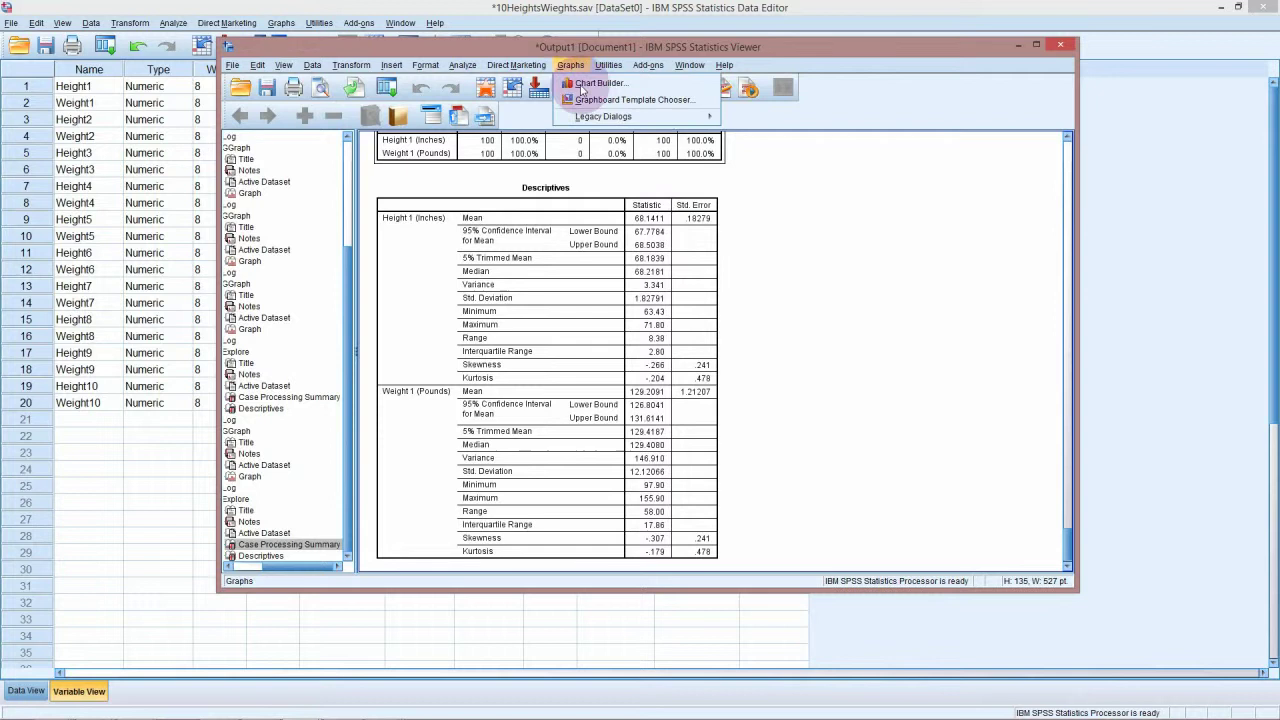
pyautogui.click(597, 83)
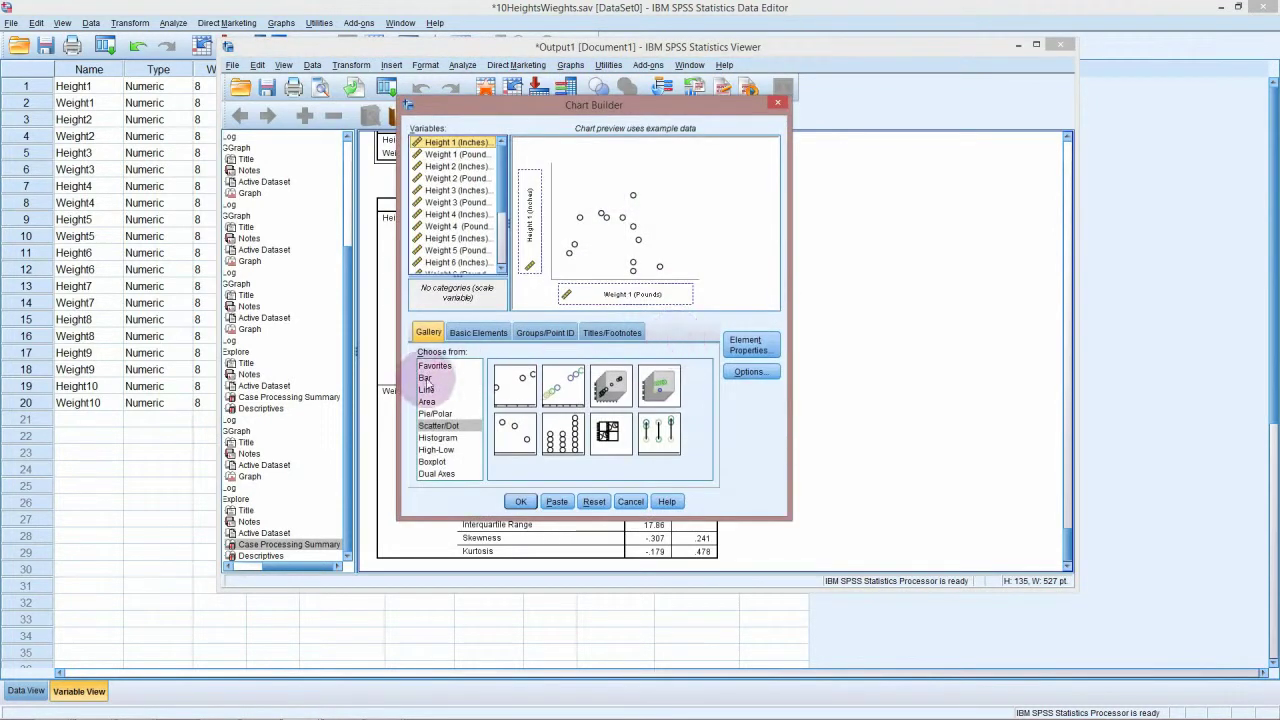
pyautogui.click(425, 378)
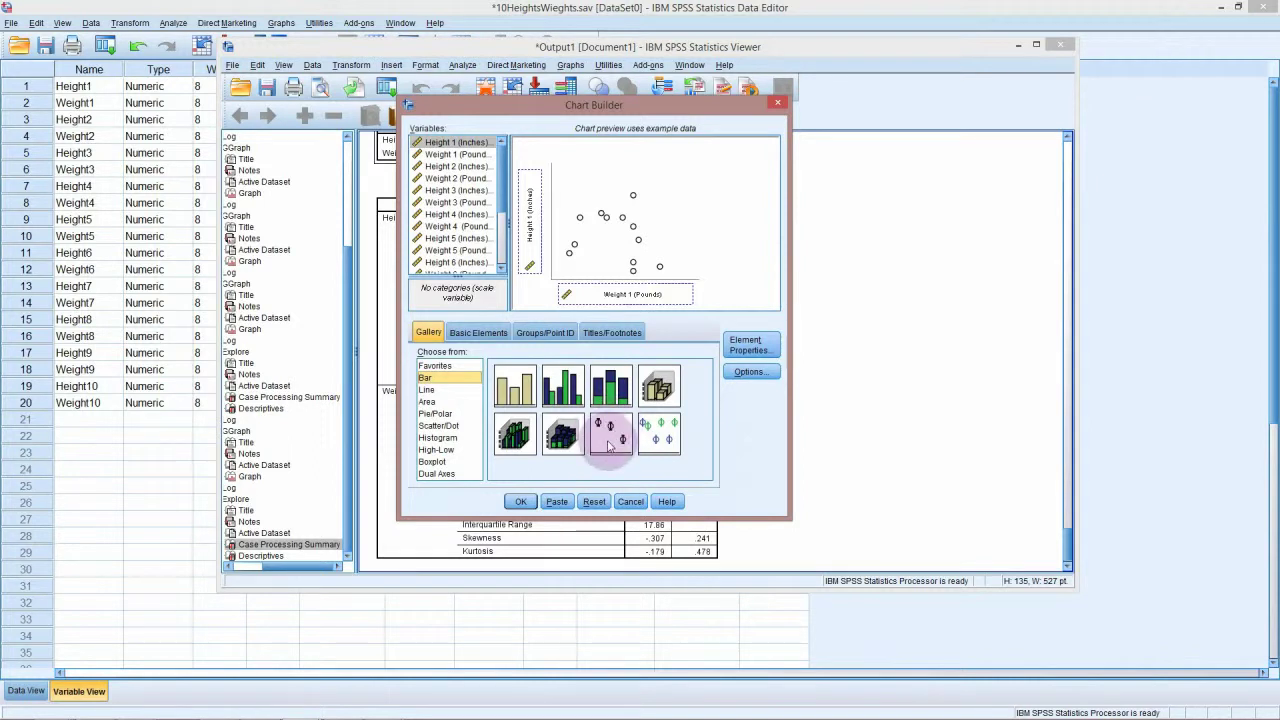
pyautogui.moveTo(606, 428); pyautogui.dragTo(614, 235)
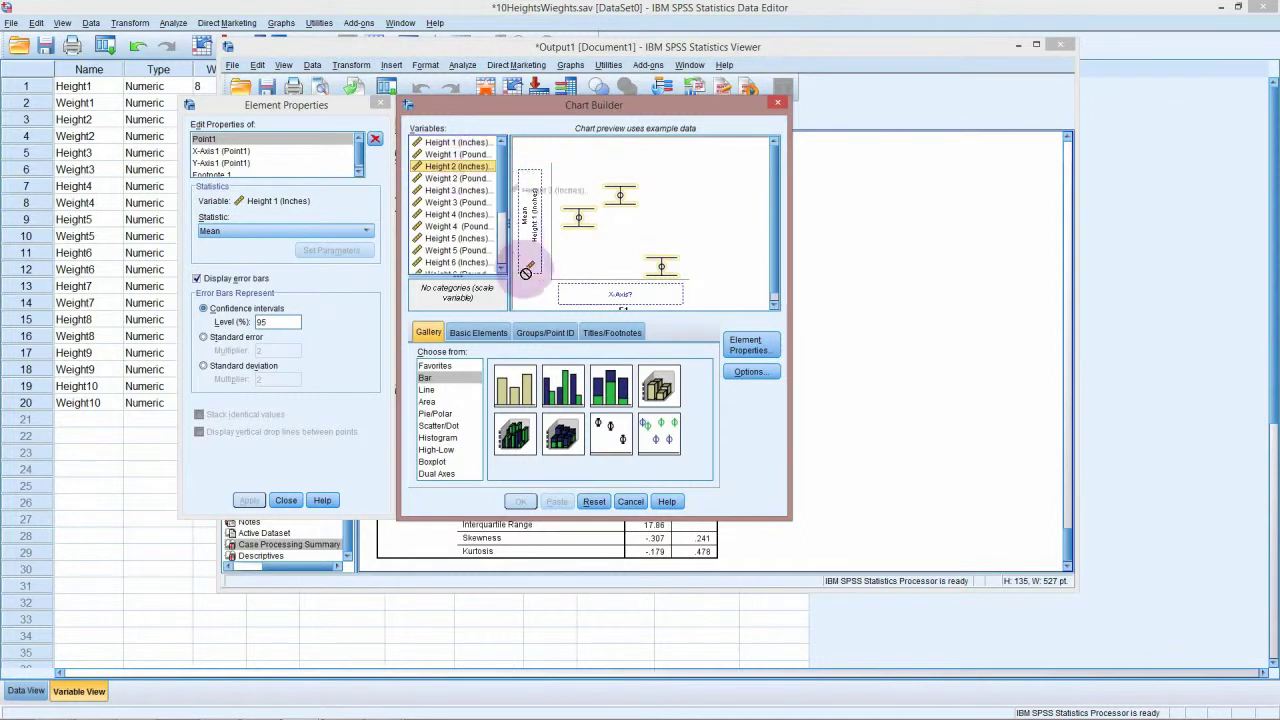
# Drop Height 1 (Inches) onto the error-bar chart's y-axis.
pyautogui.click(460, 167)
pyautogui.moveTo(462, 172); pyautogui.dragTo(530, 183)
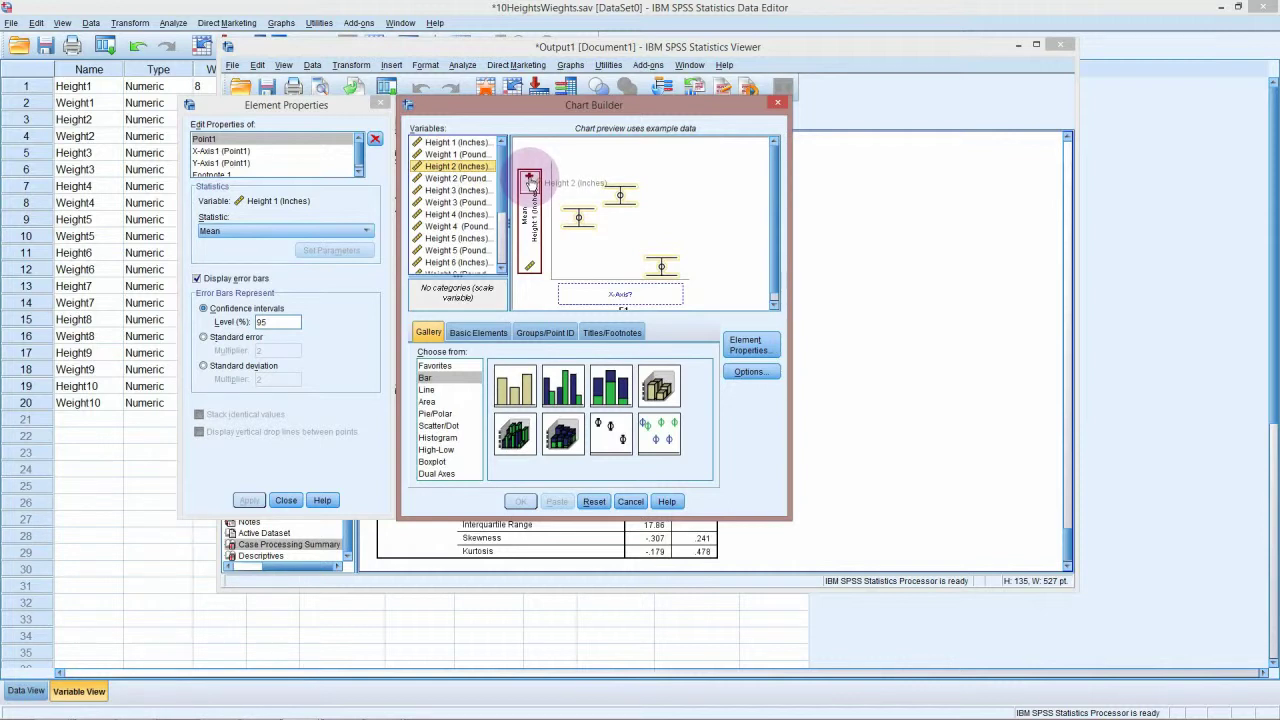
pyautogui.moveTo(530, 180); pyautogui.dragTo(528, 236)
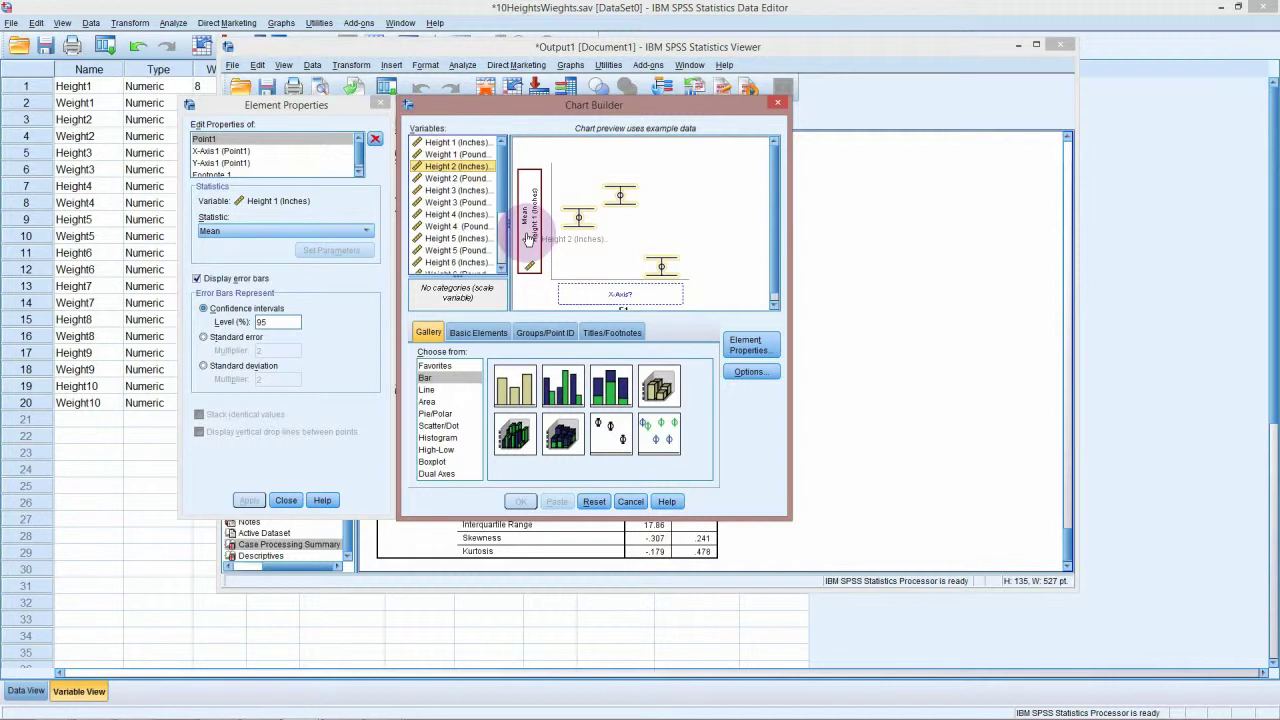
# Add Height 2 as a summary group, then Height 3 through Height 10 to the y-axis.
pyautogui.moveTo(528, 237); pyautogui.dragTo(529, 182)
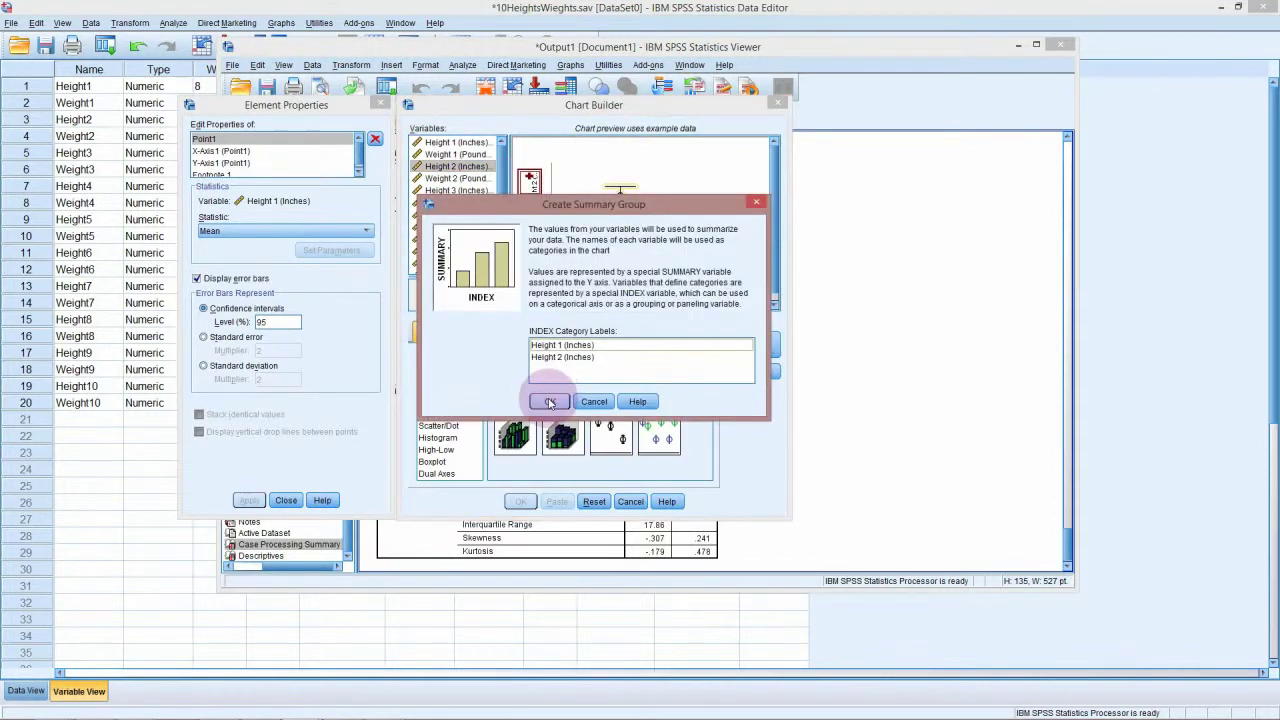
pyautogui.click(551, 401)
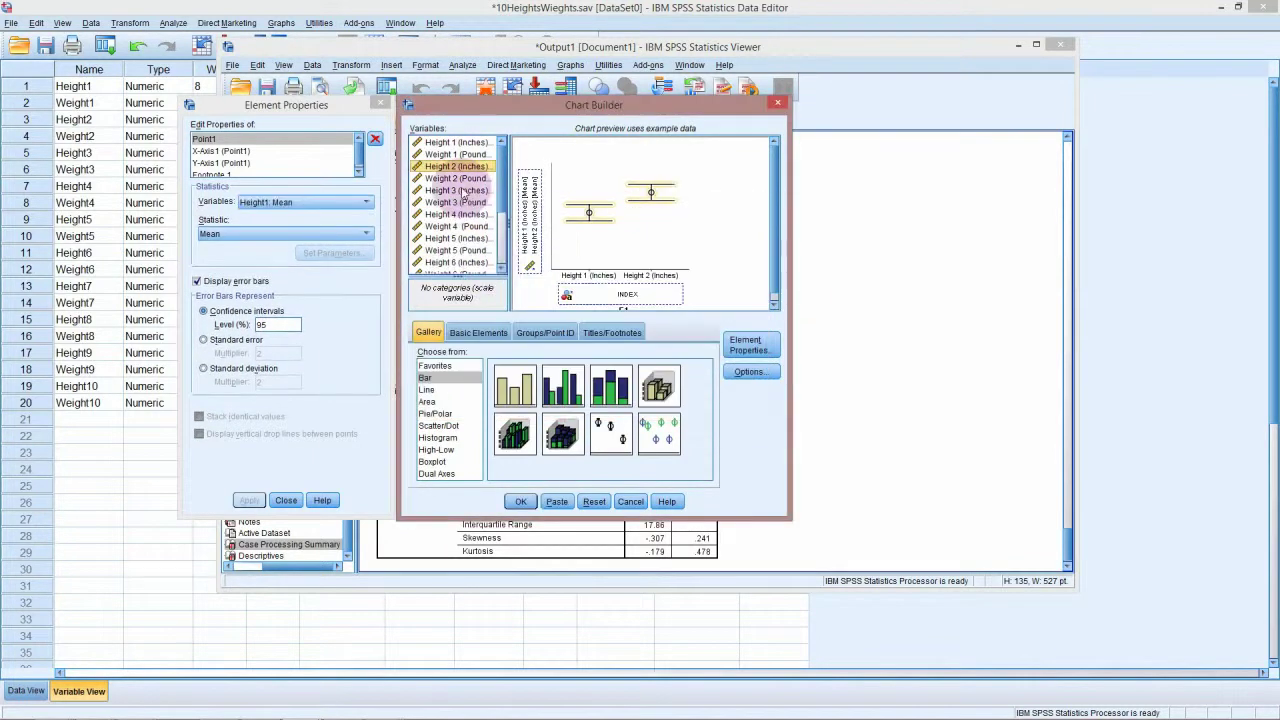
pyautogui.click(463, 191)
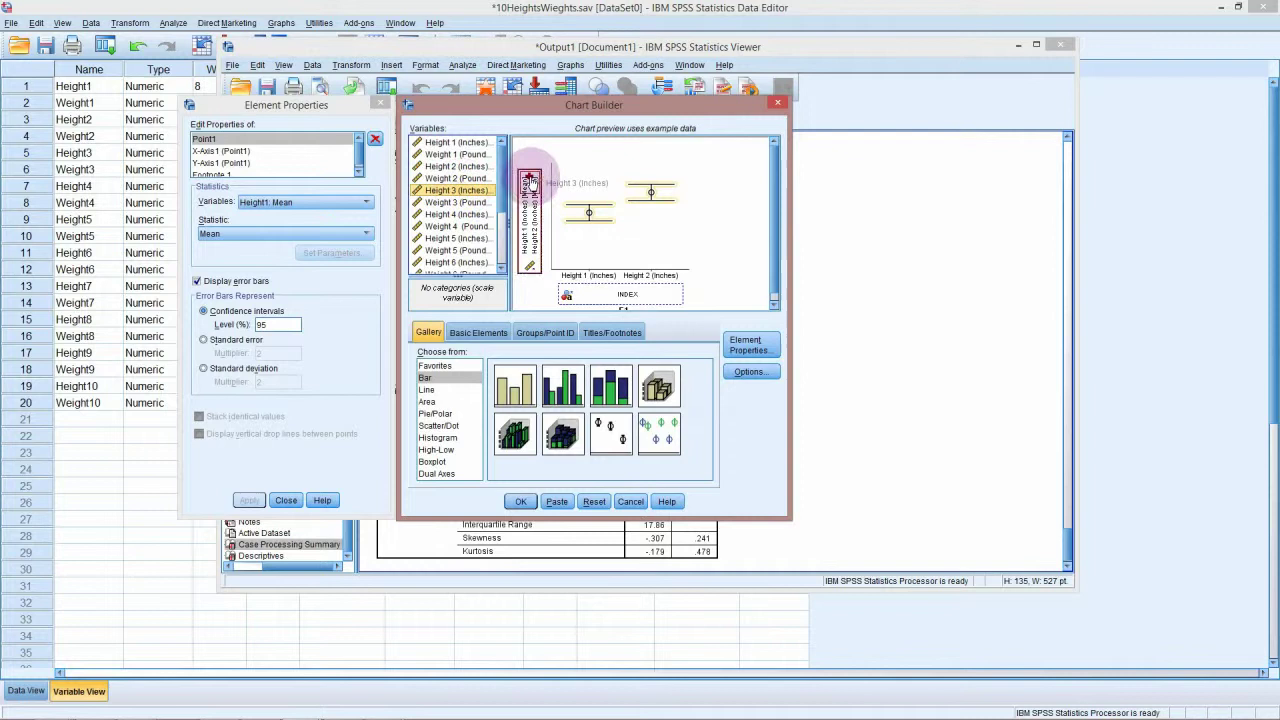
pyautogui.moveTo(541, 183)
pyautogui.mouseDown()
pyautogui.moveTo(524, 186)
pyautogui.moveTo(527, 175)
pyautogui.mouseUp()
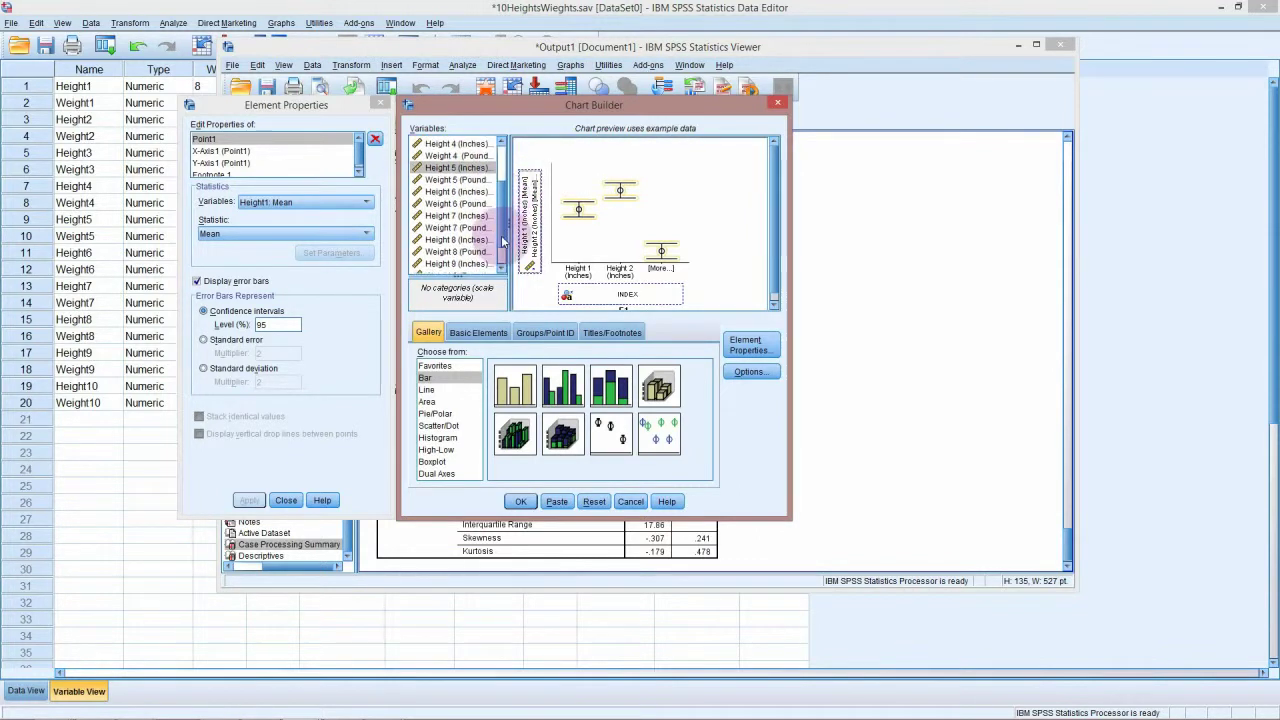
pyautogui.scroll(-2, 472, 196)
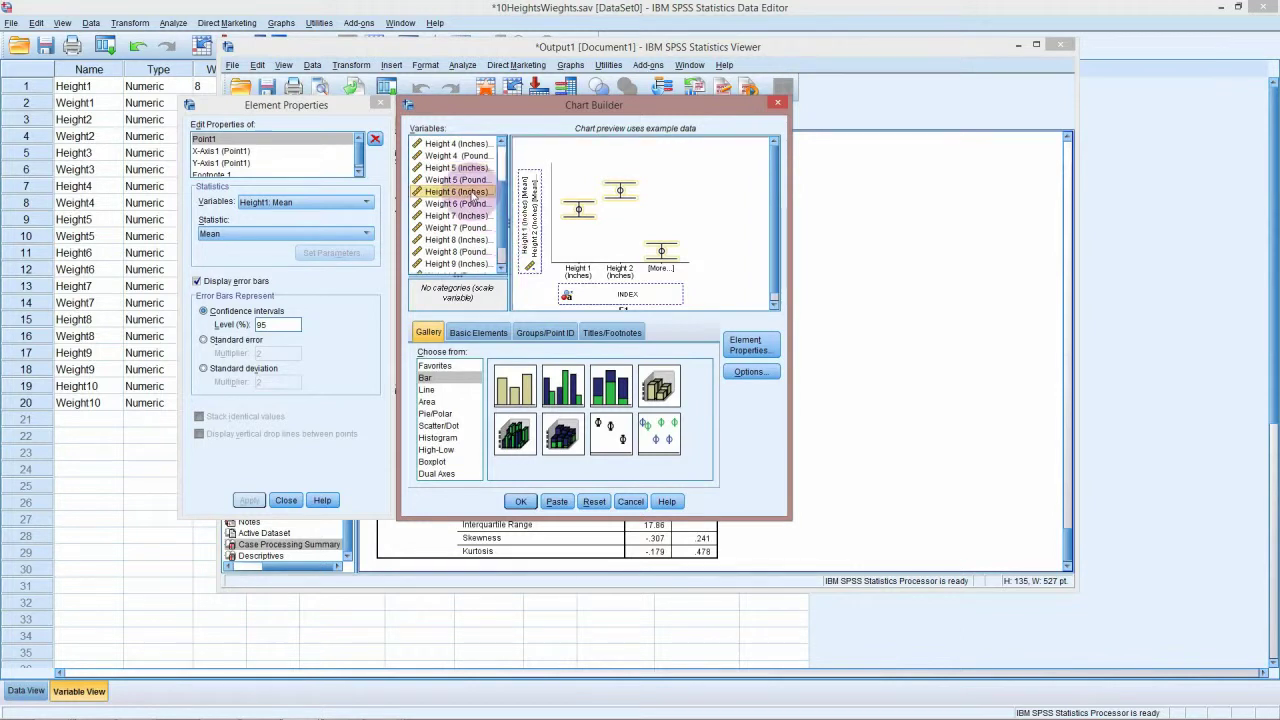
pyautogui.moveTo(545, 186)
pyautogui.mouseDown()
pyautogui.moveTo(518, 204)
pyautogui.moveTo(528, 177)
pyautogui.mouseUp()
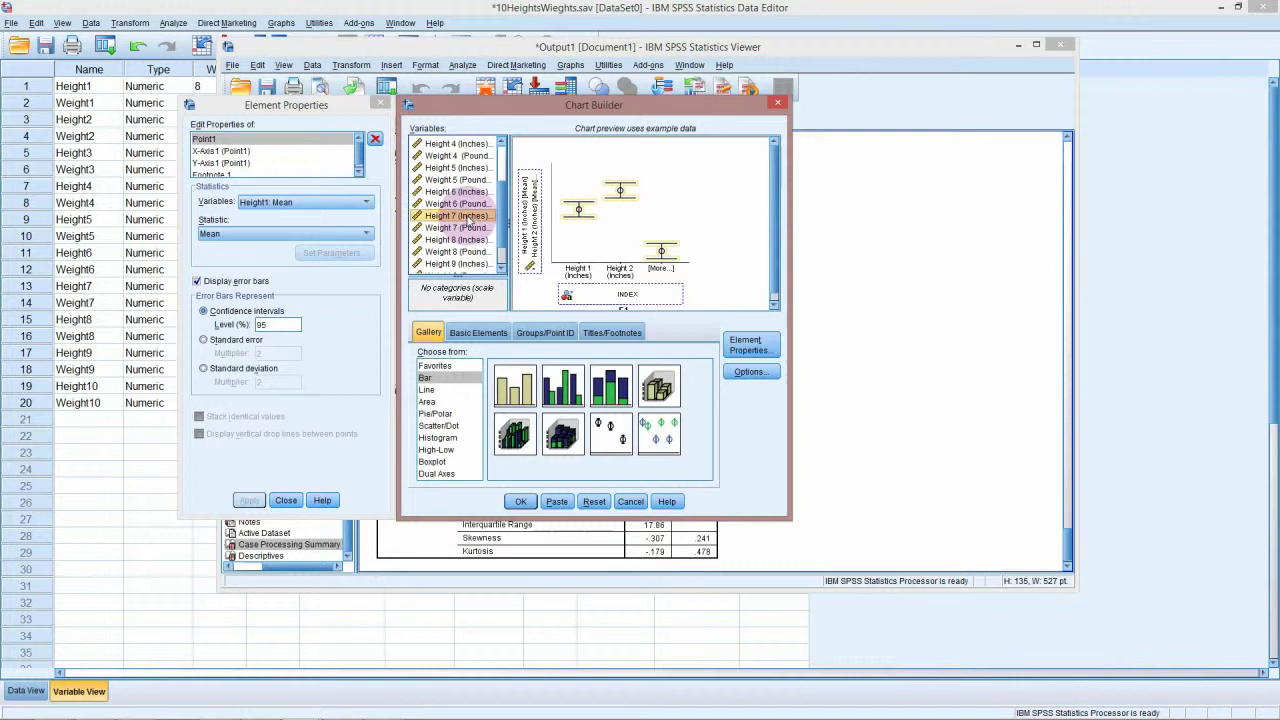
pyautogui.click(466, 216)
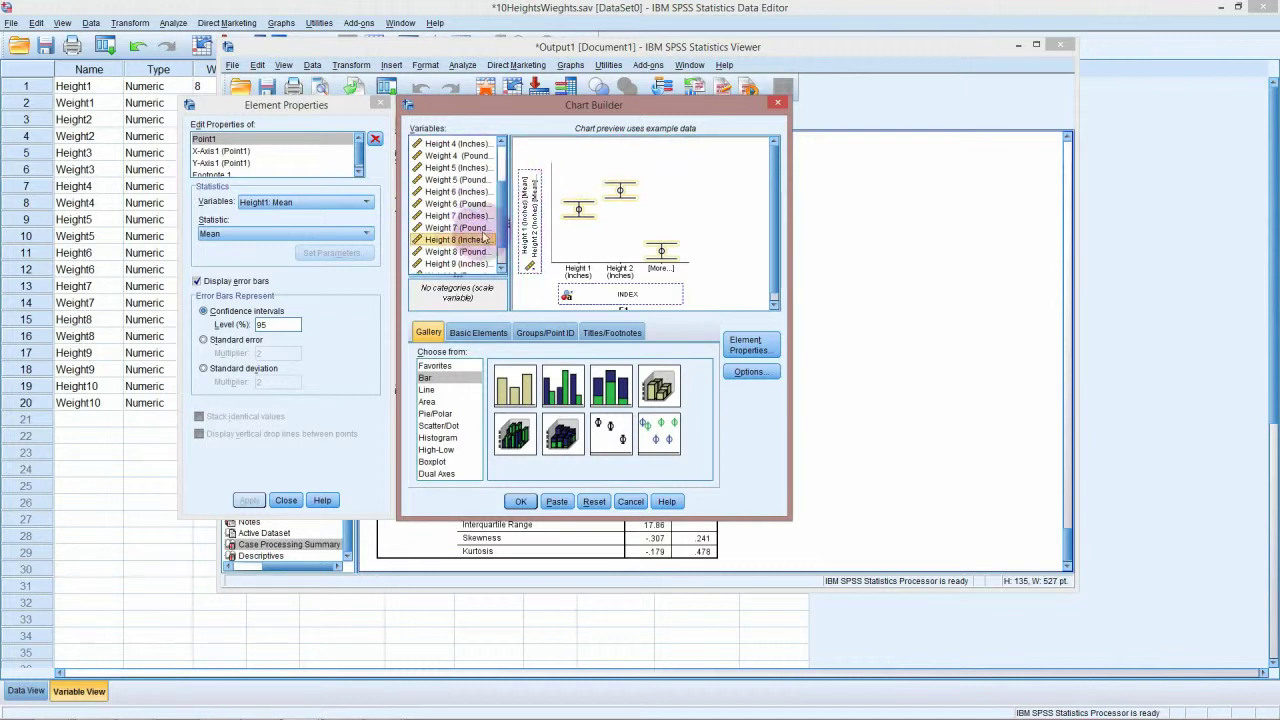
pyautogui.moveTo(530, 180); pyautogui.dragTo(490, 233)
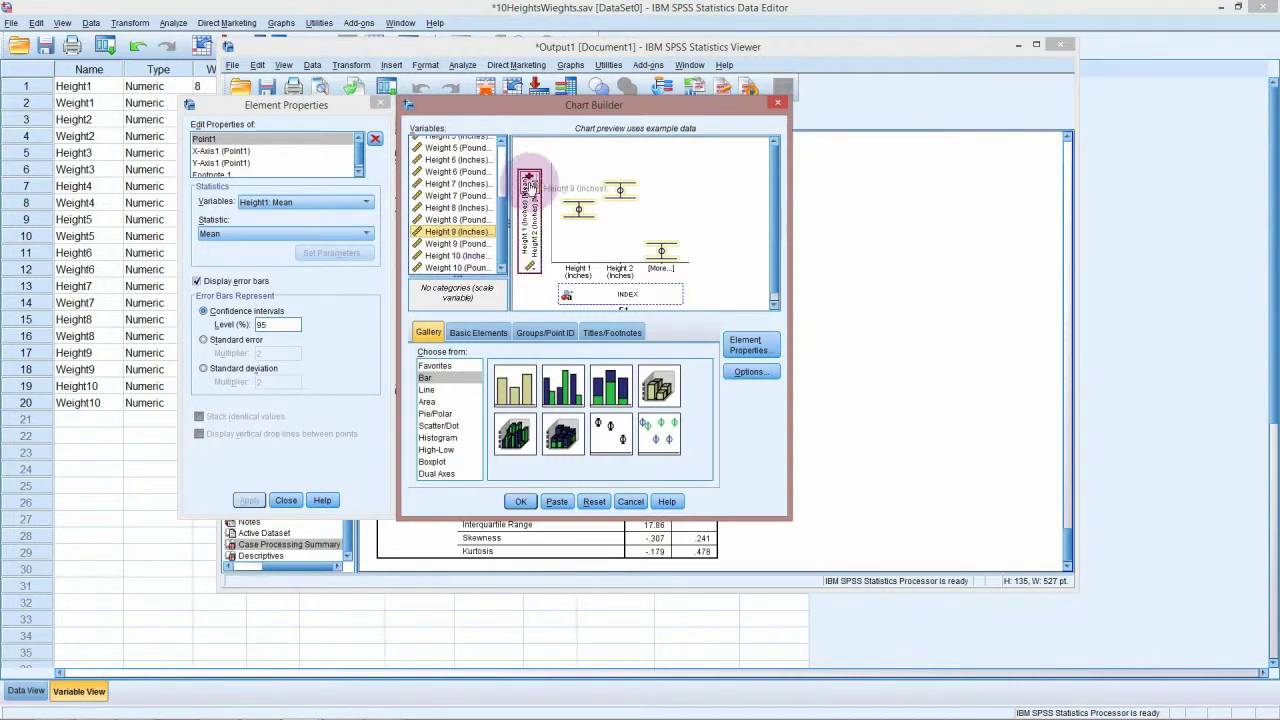
pyautogui.moveTo(535, 185); pyautogui.dragTo(498, 230)
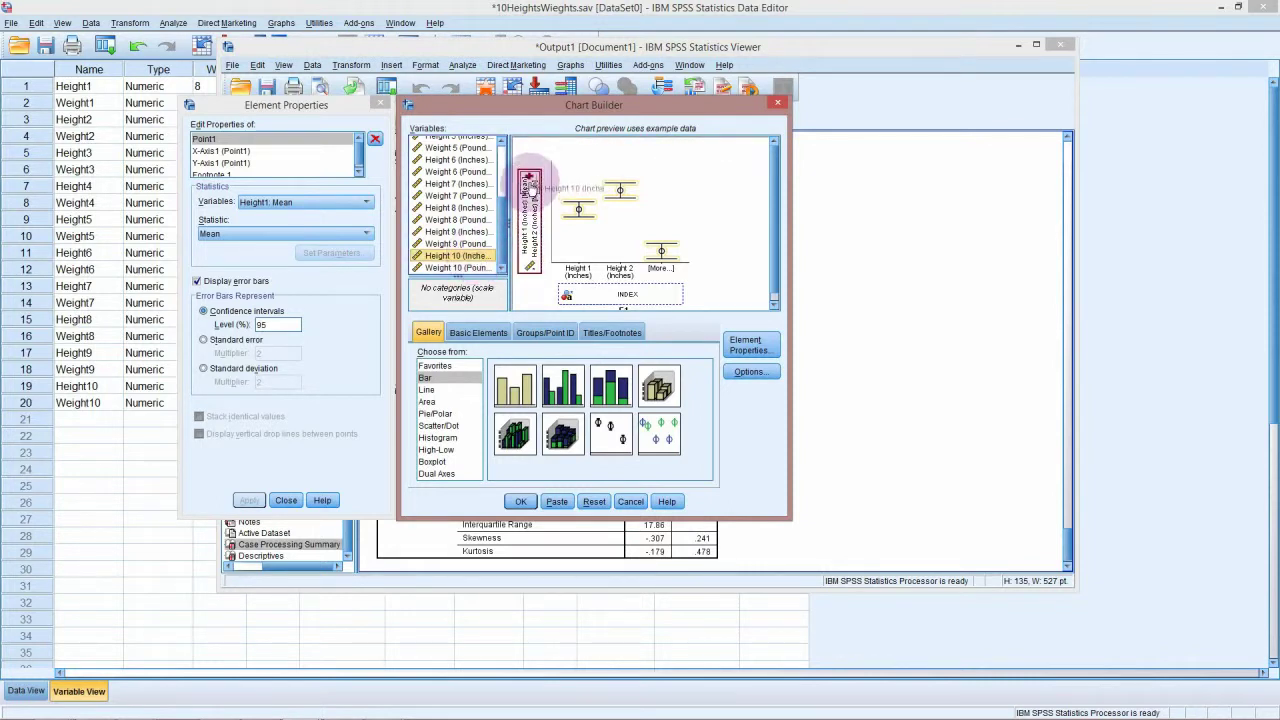
pyautogui.moveTo(533, 188); pyautogui.dragTo(533, 186)
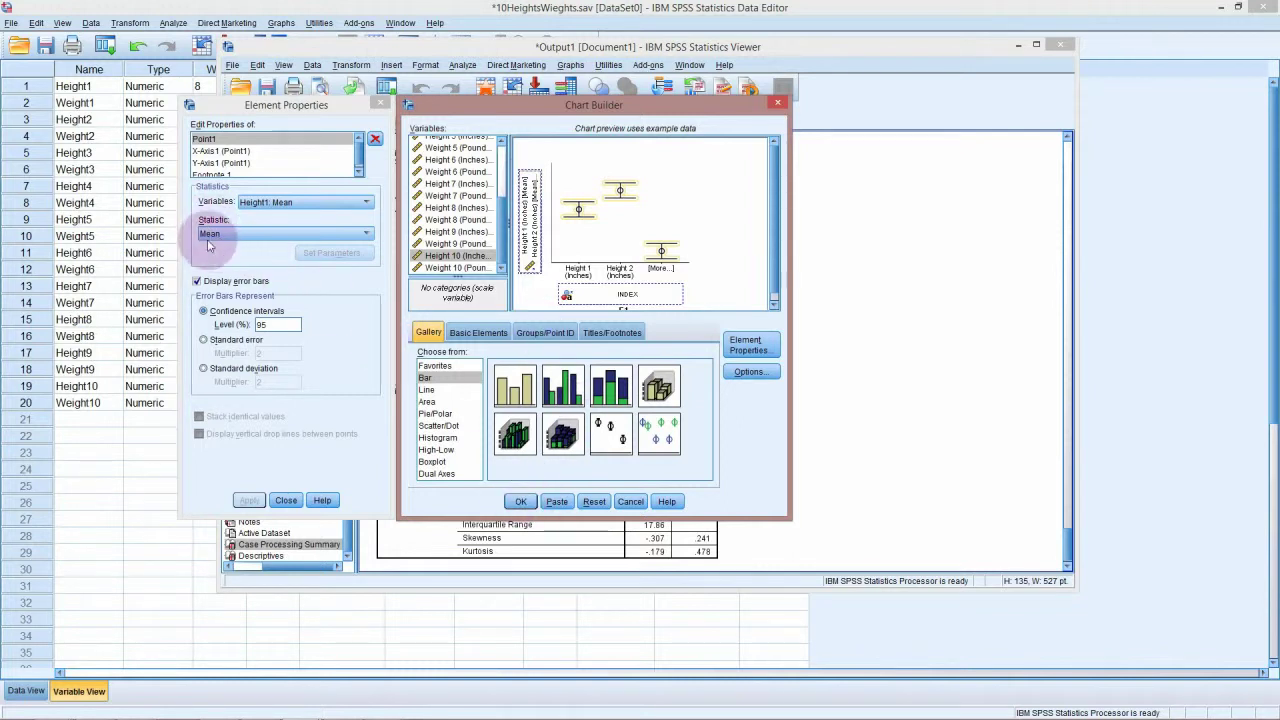
# Keep Mean as the statistic with 95% confidence-interval error bars, apply, and create the chart.
pyautogui.click(355, 236)
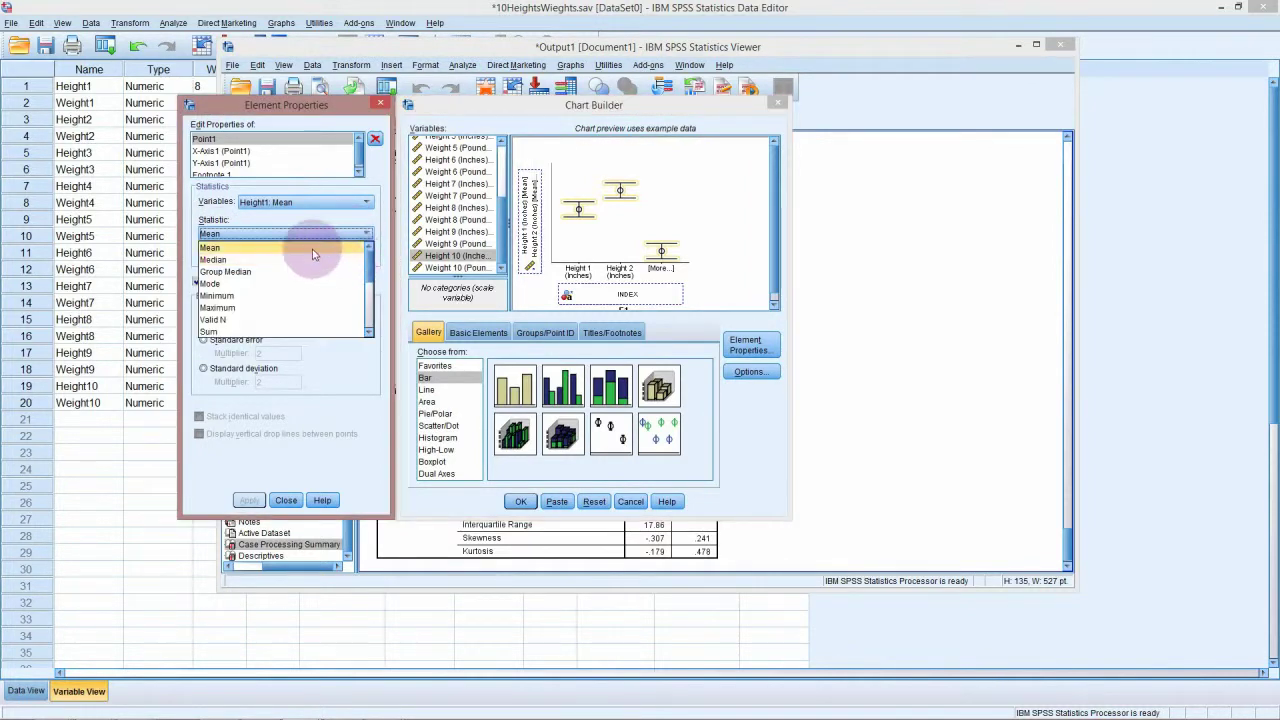
pyautogui.click(312, 250)
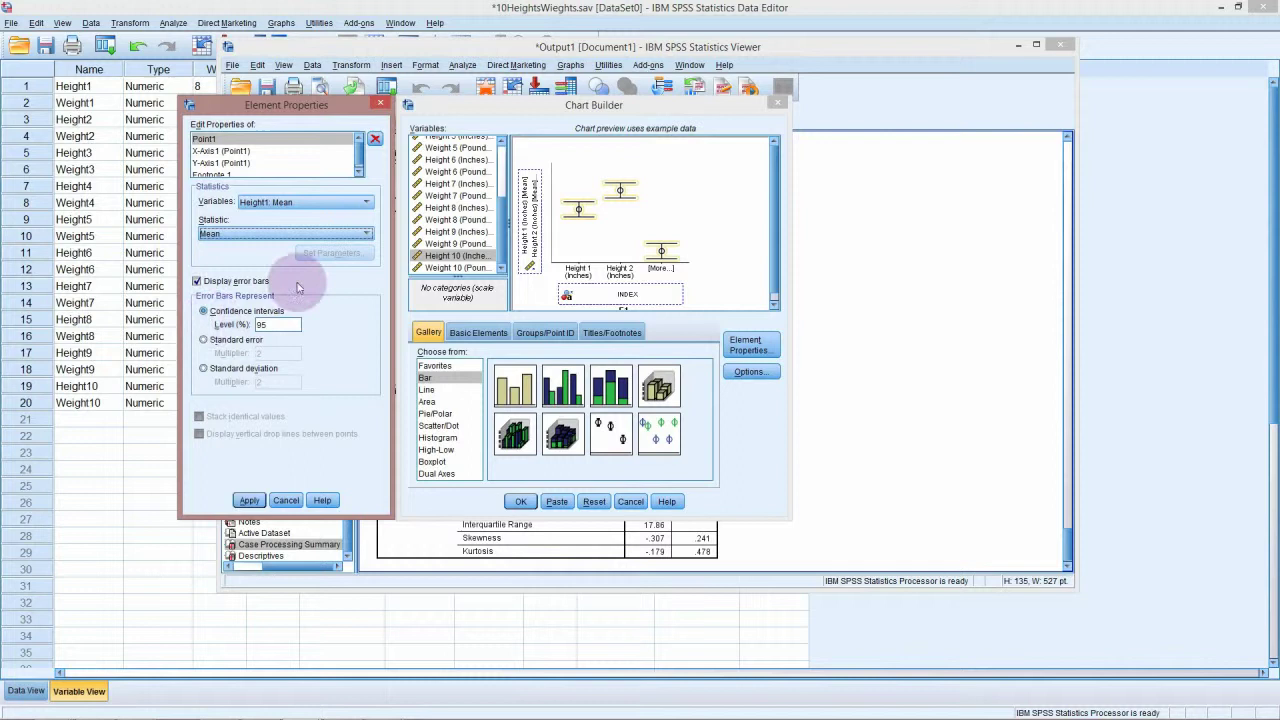
pyautogui.click(272, 326)
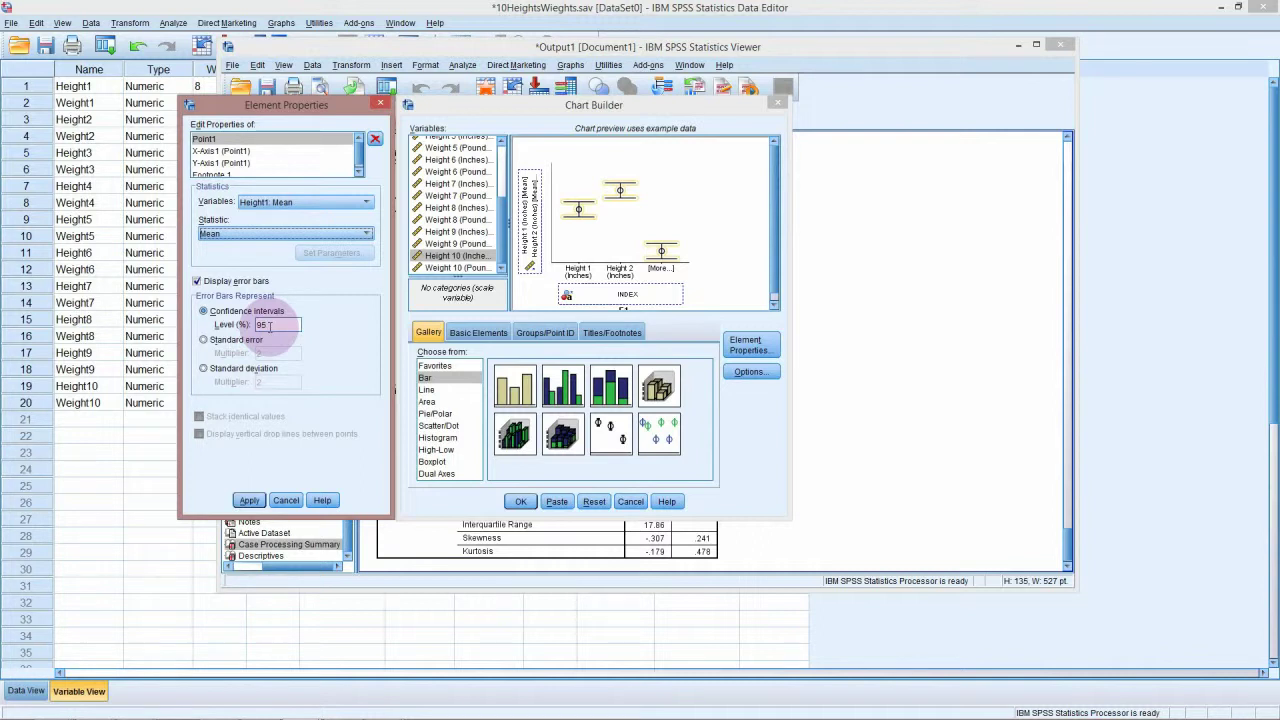
pyautogui.click(250, 500)
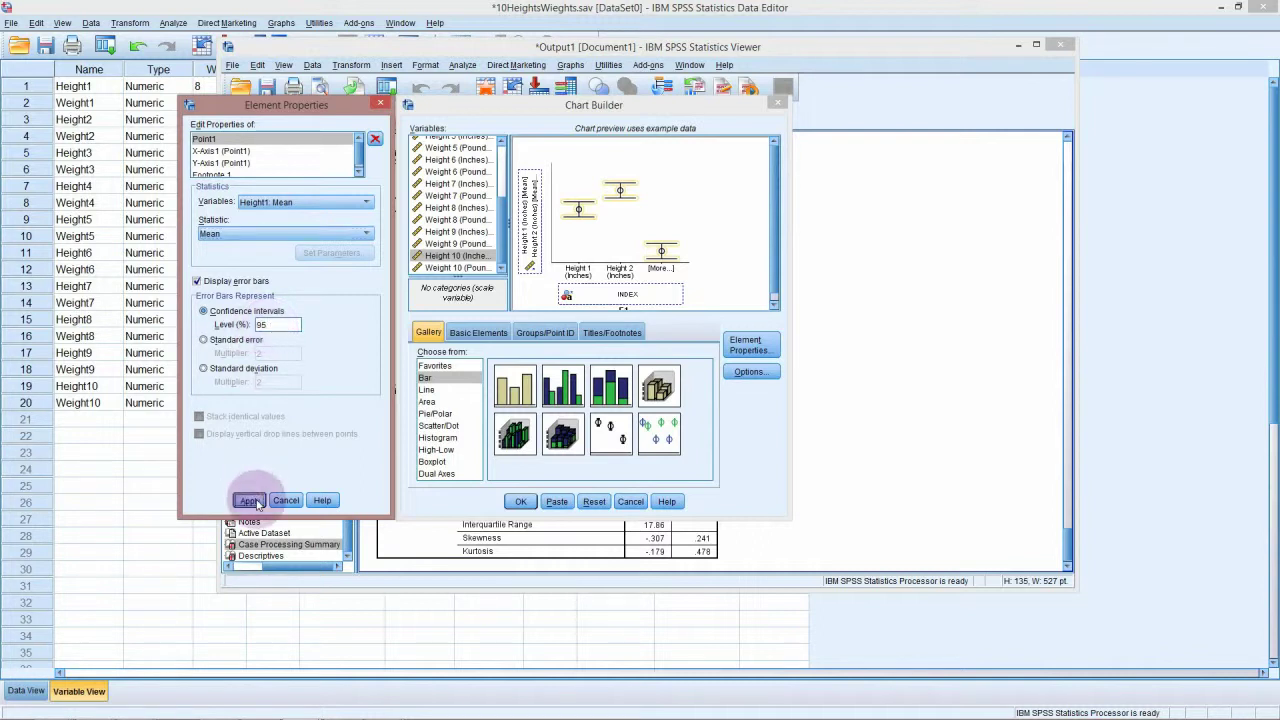
pyautogui.click(250, 500)
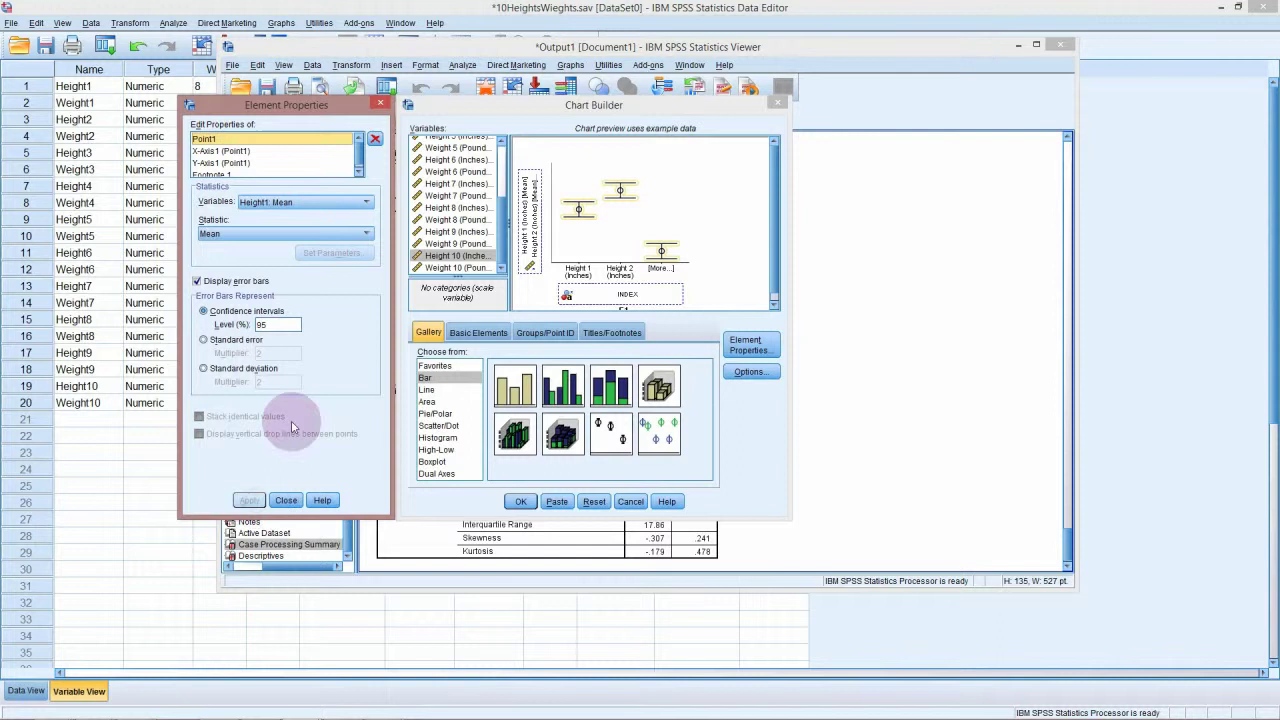
pyautogui.click(520, 501)
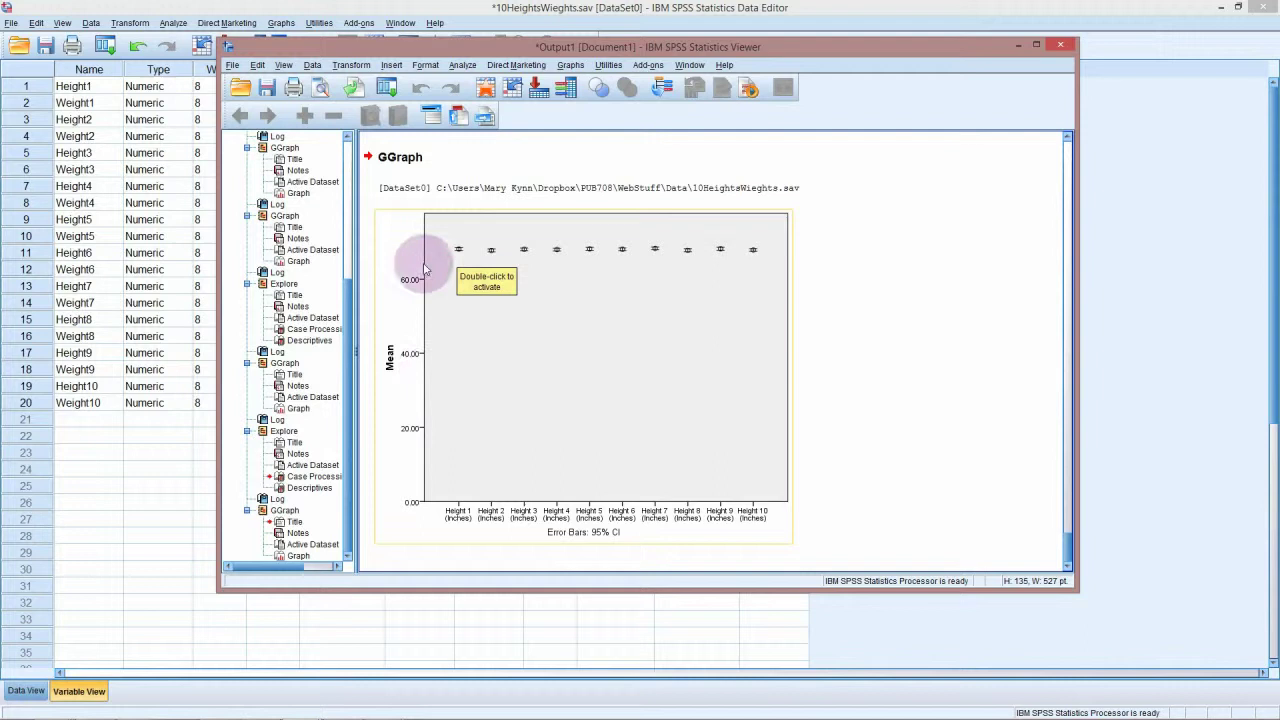
# In the Chart Editor, set the y-axis scale minimum to 67 instead of automatic.
pyautogui.doubleClick(408, 507)
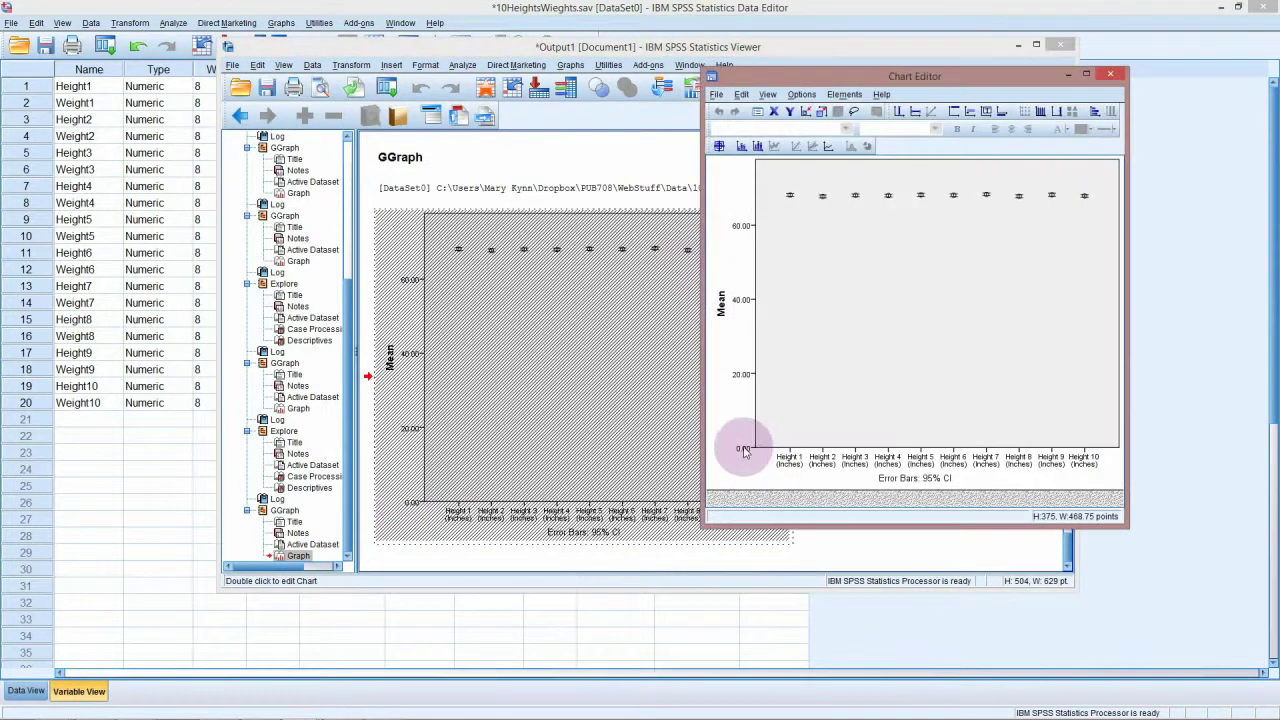
pyautogui.doubleClick(740, 445)
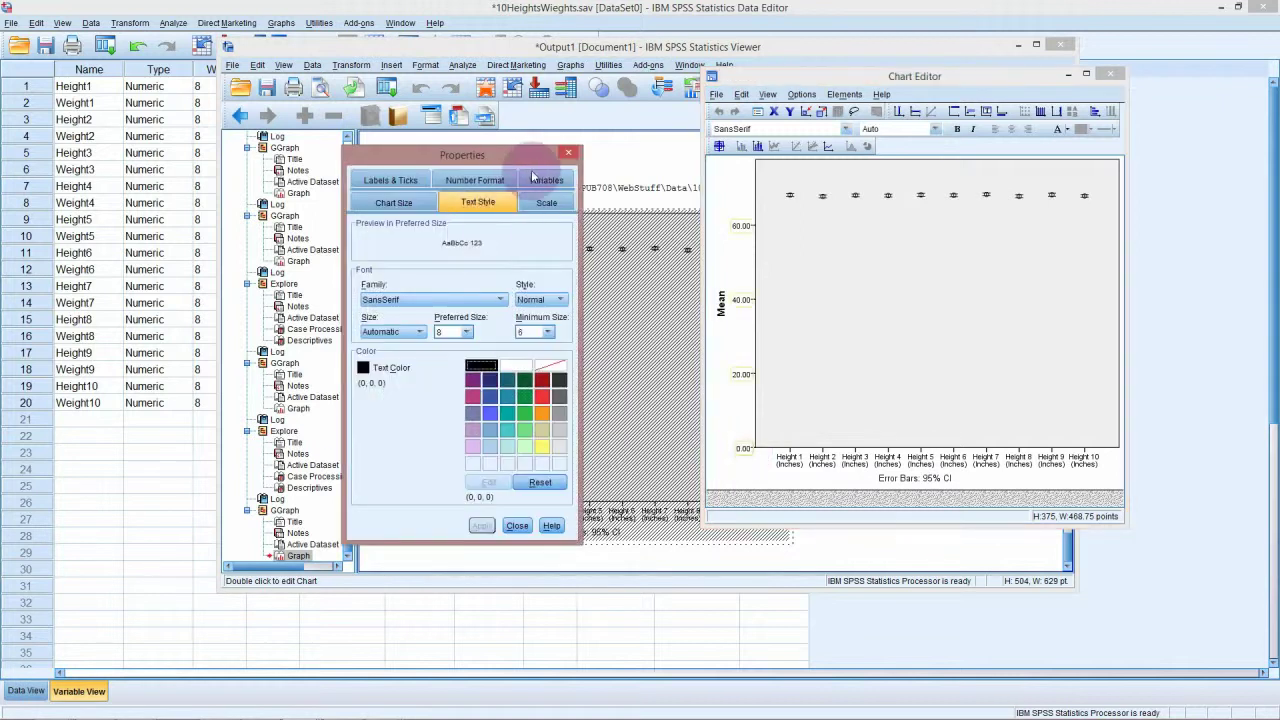
pyautogui.click(546, 202)
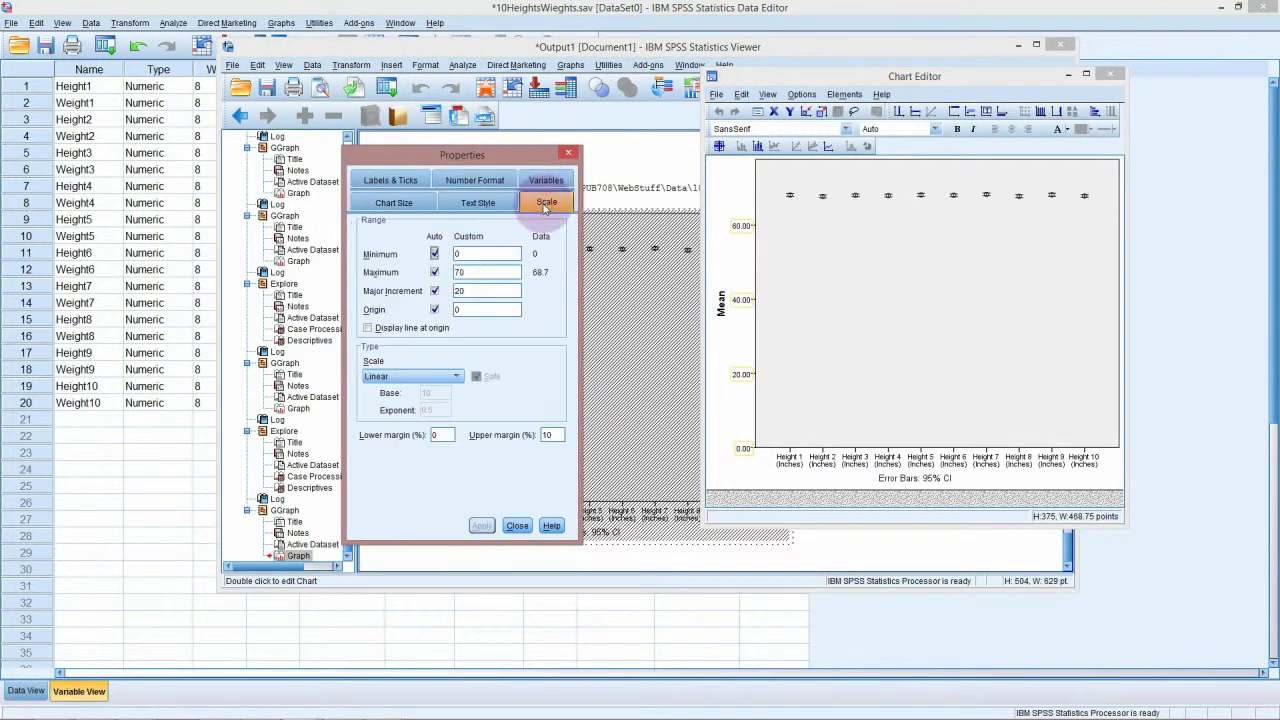
pyautogui.click(433, 255)
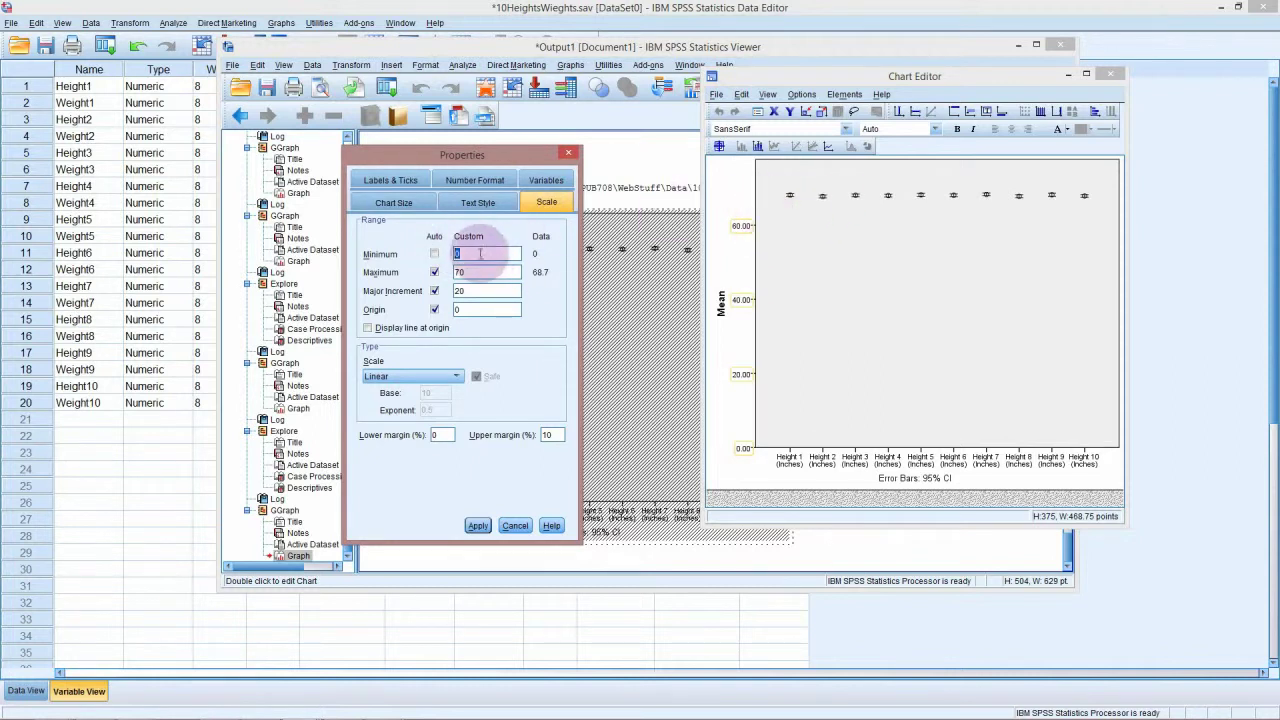
pyautogui.write('67')
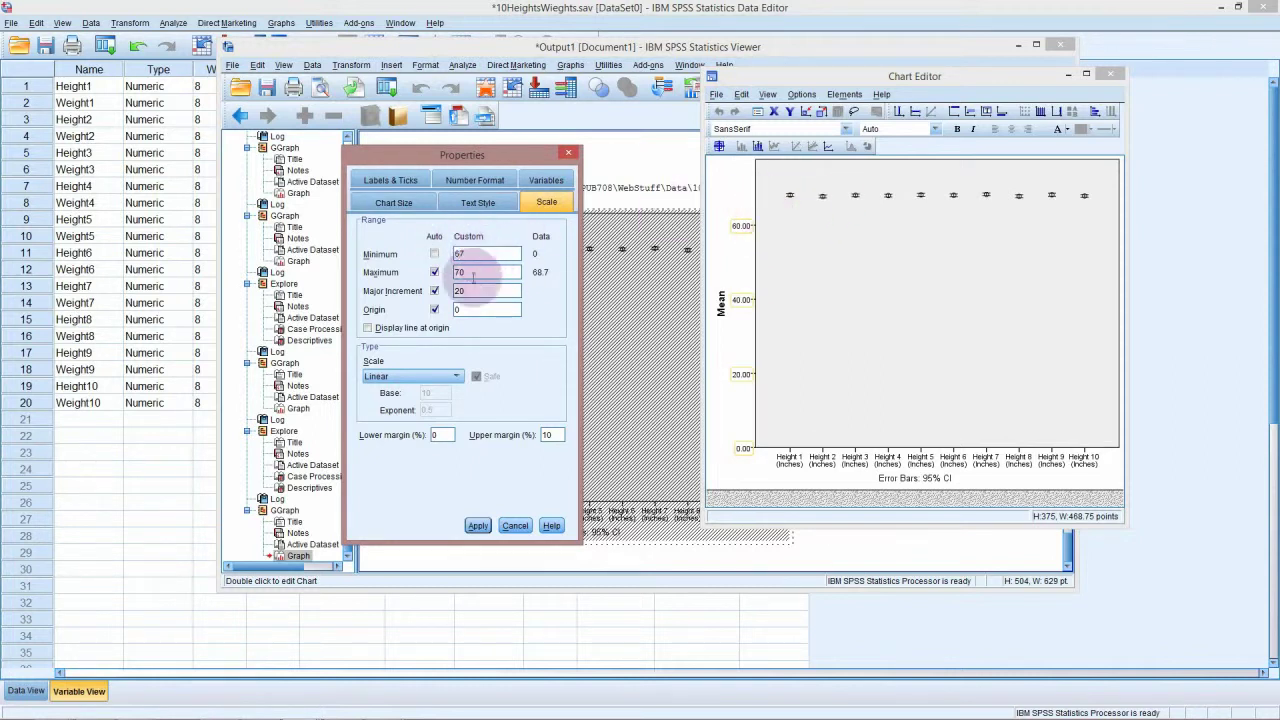
pyautogui.click(479, 525)
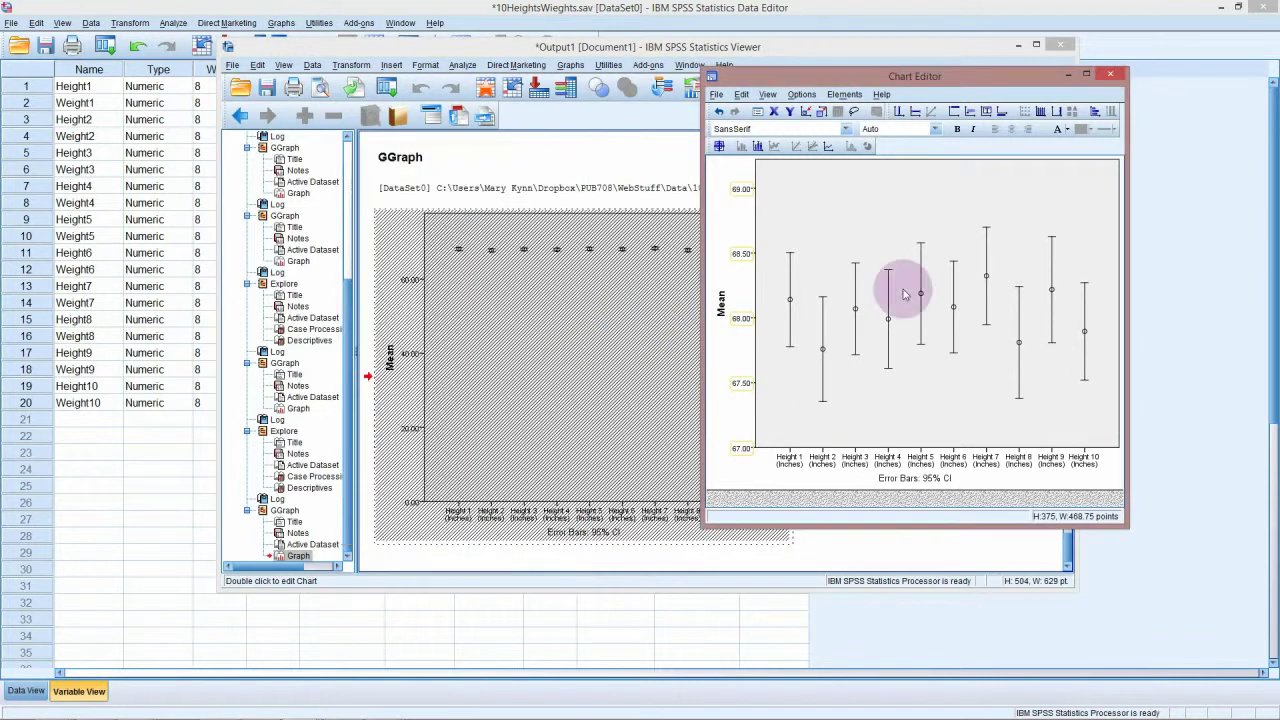
pyautogui.click(517, 525)
pyautogui.moveTo(988, 82); pyautogui.dragTo(659, 76)
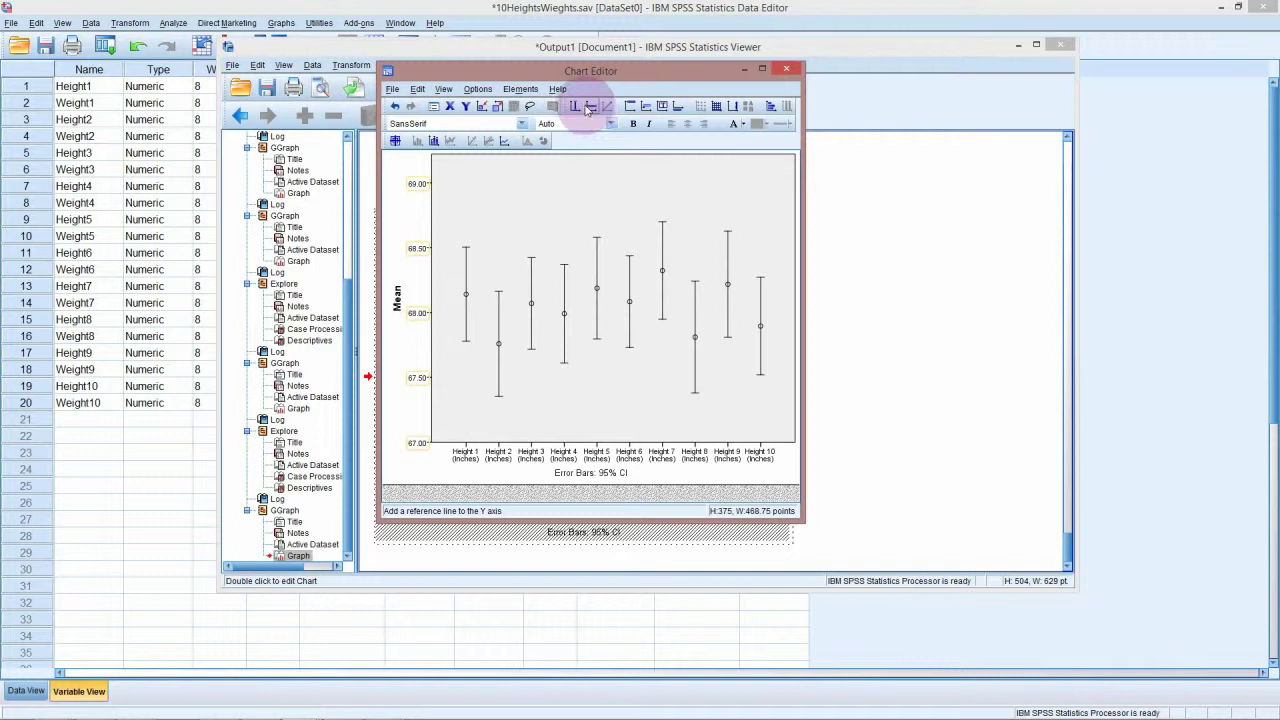
# Add a Y-axis reference line at position 68 and close the Chart Editor.
pyautogui.click(592, 108)
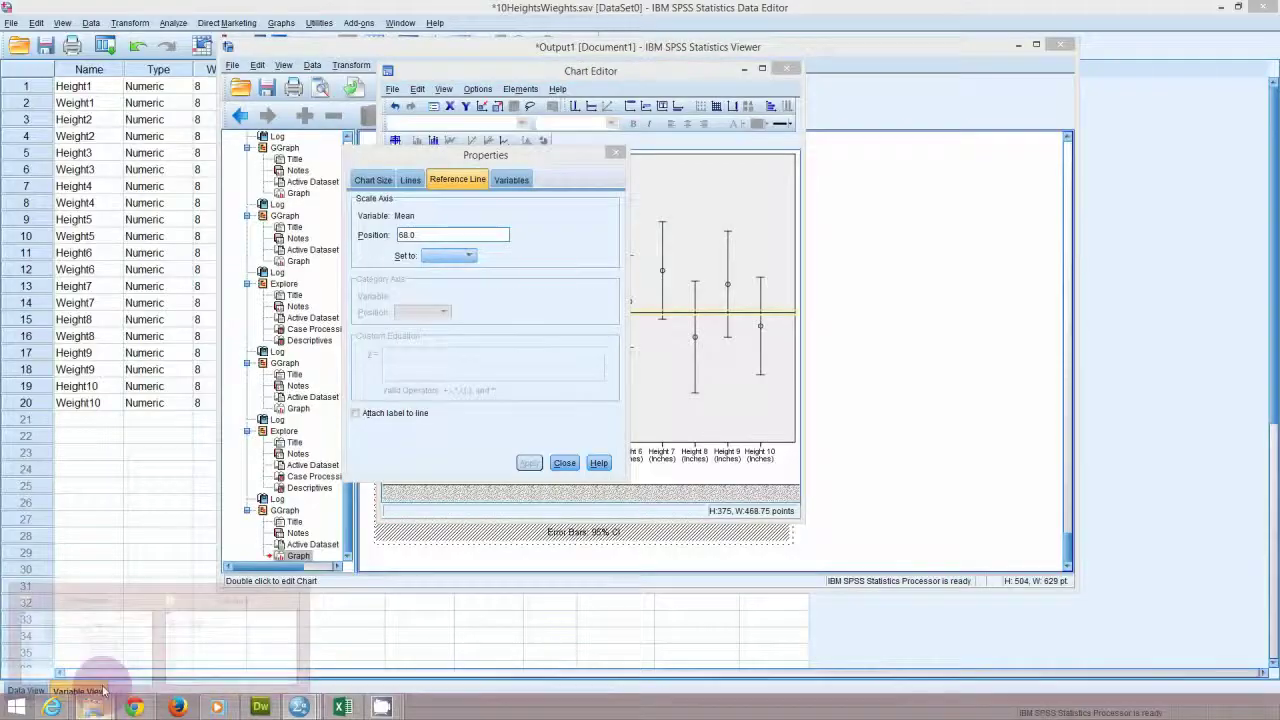
pyautogui.moveTo(108, 598)
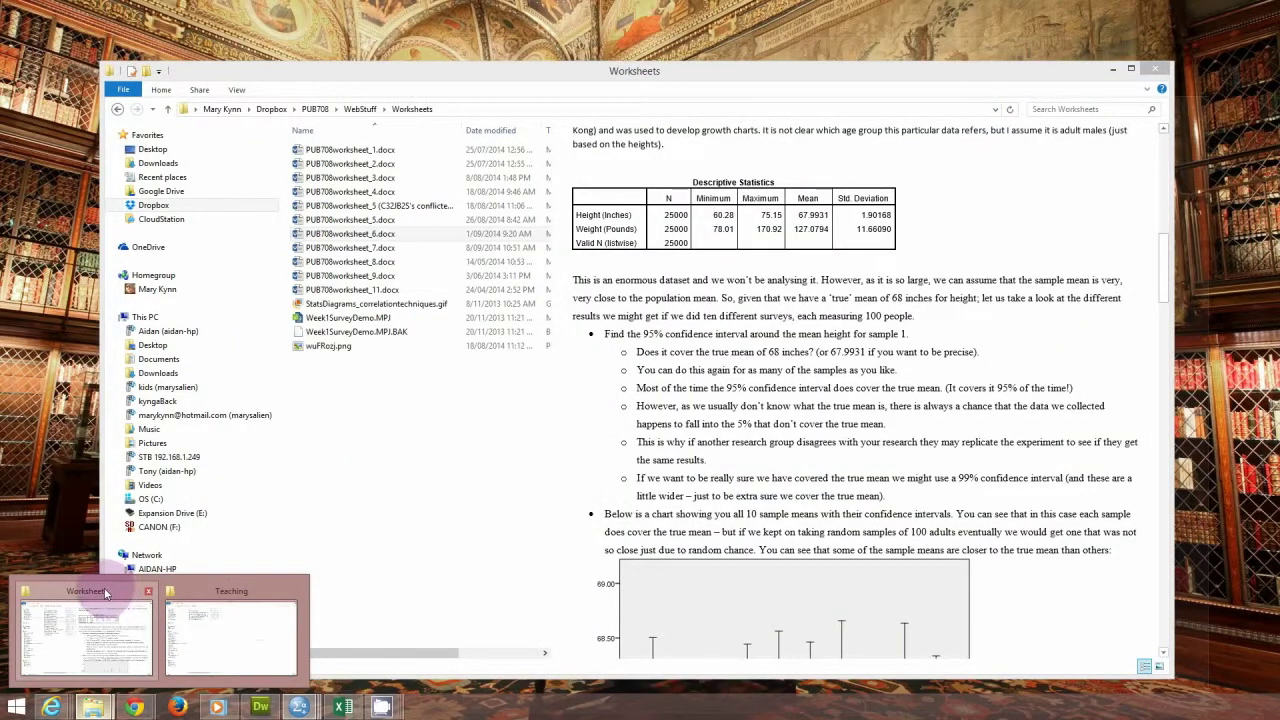
pyautogui.moveTo(212, 628)
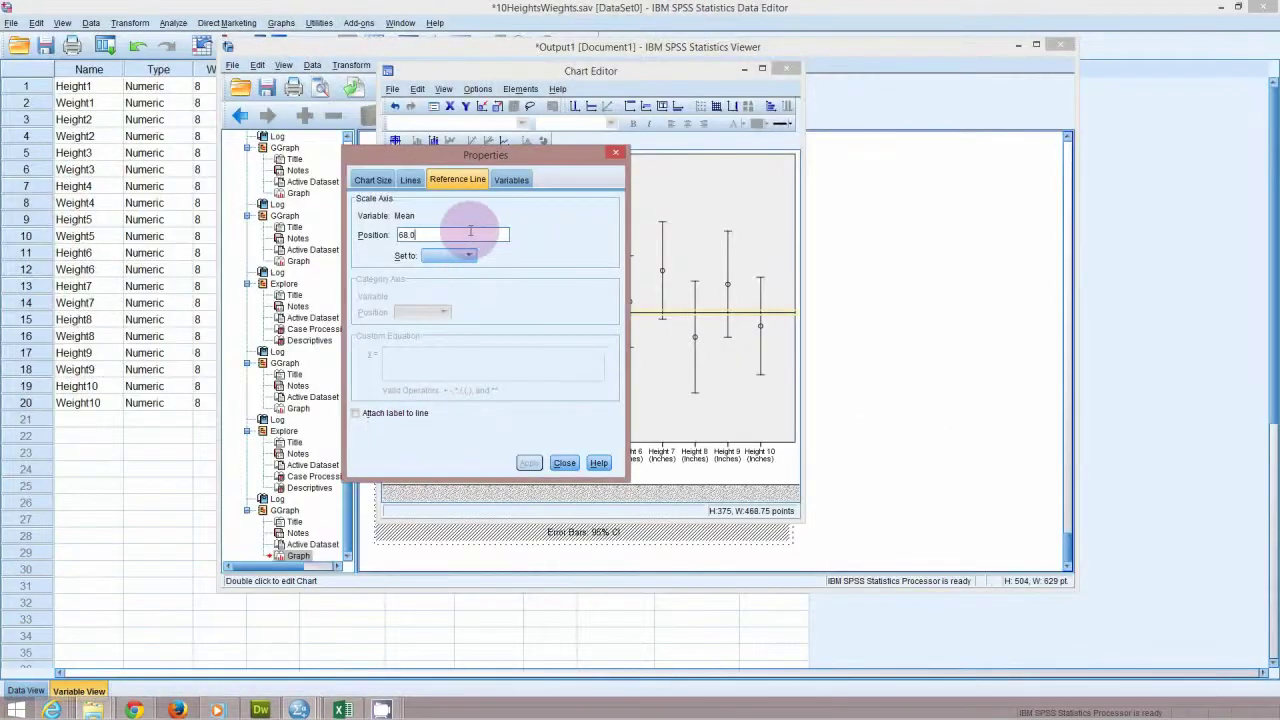
pyautogui.click(470, 234)
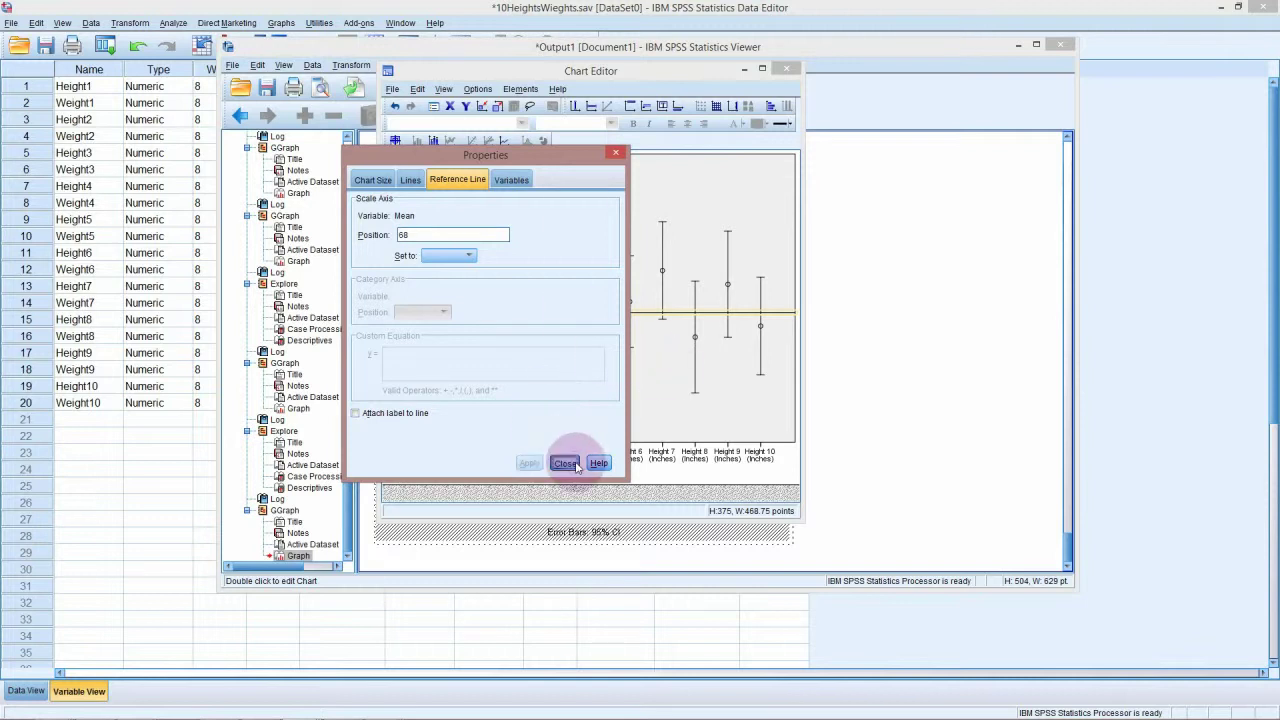
pyautogui.click(564, 461)
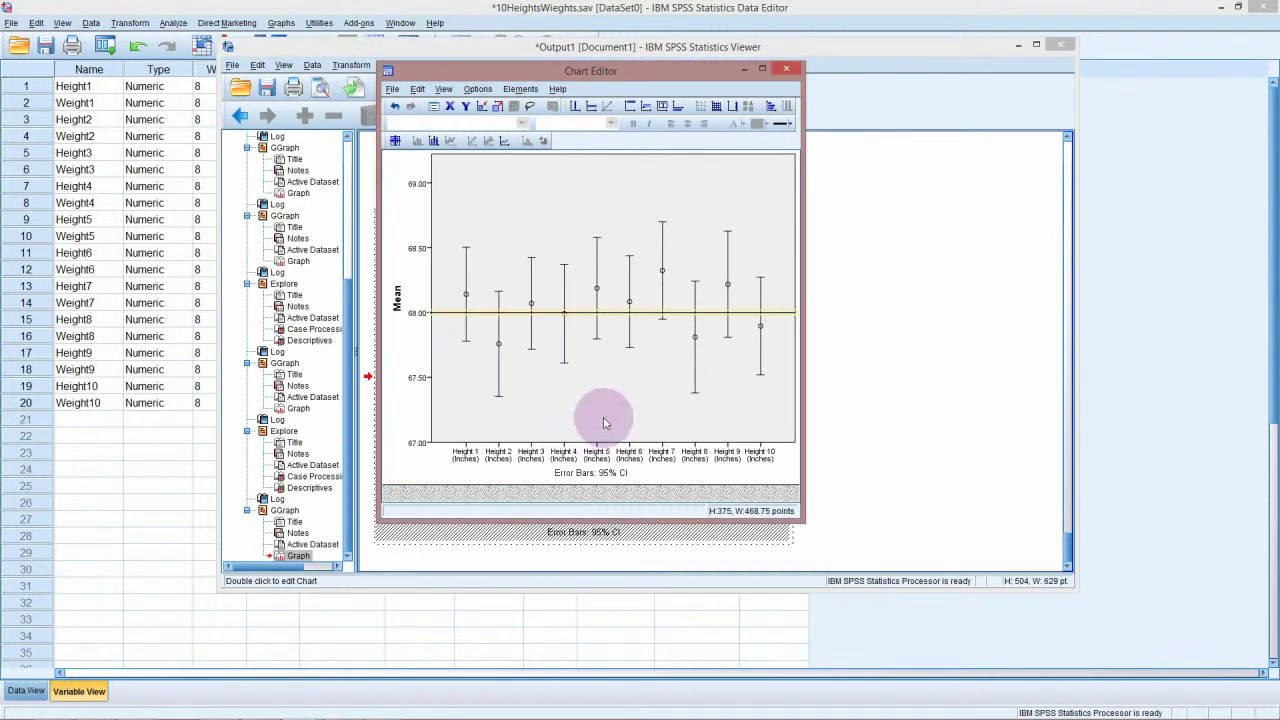
pyautogui.click(786, 68)
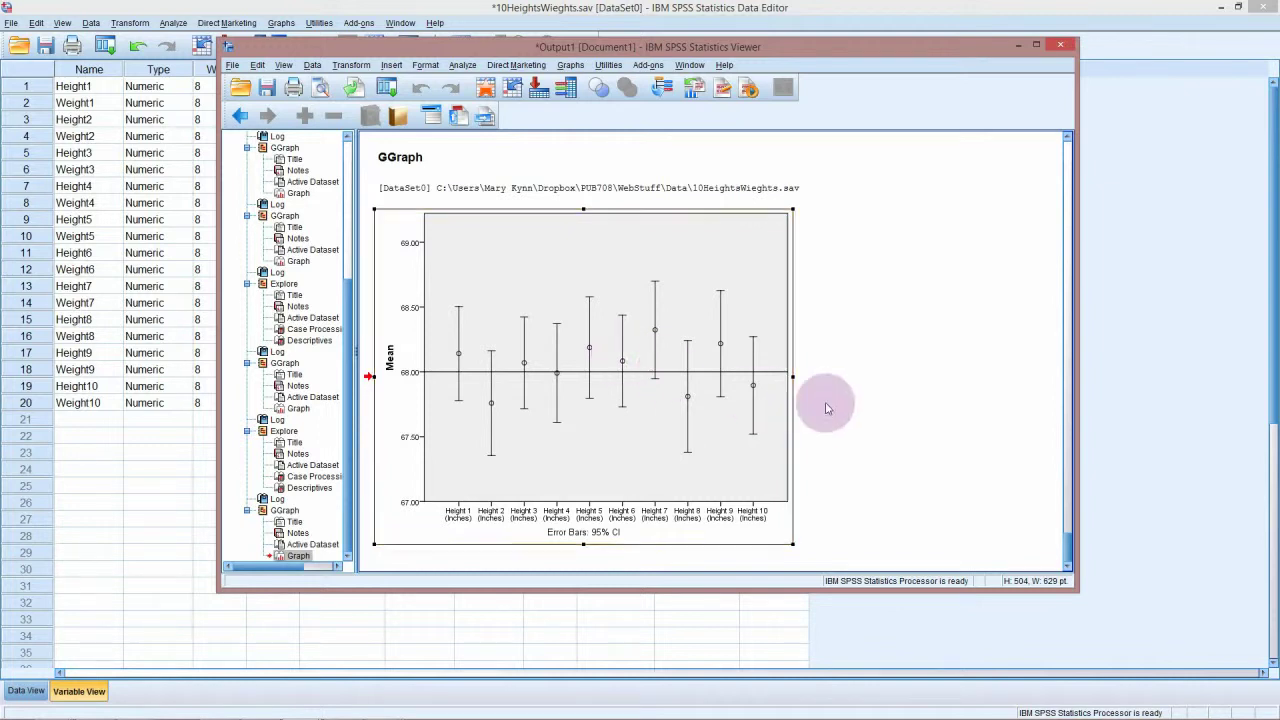
# In Data View, delete Height10 and Weight10 values from row 51 downward.
pyautogui.click(136, 470)
pyautogui.hotkey('ctrl', 't')
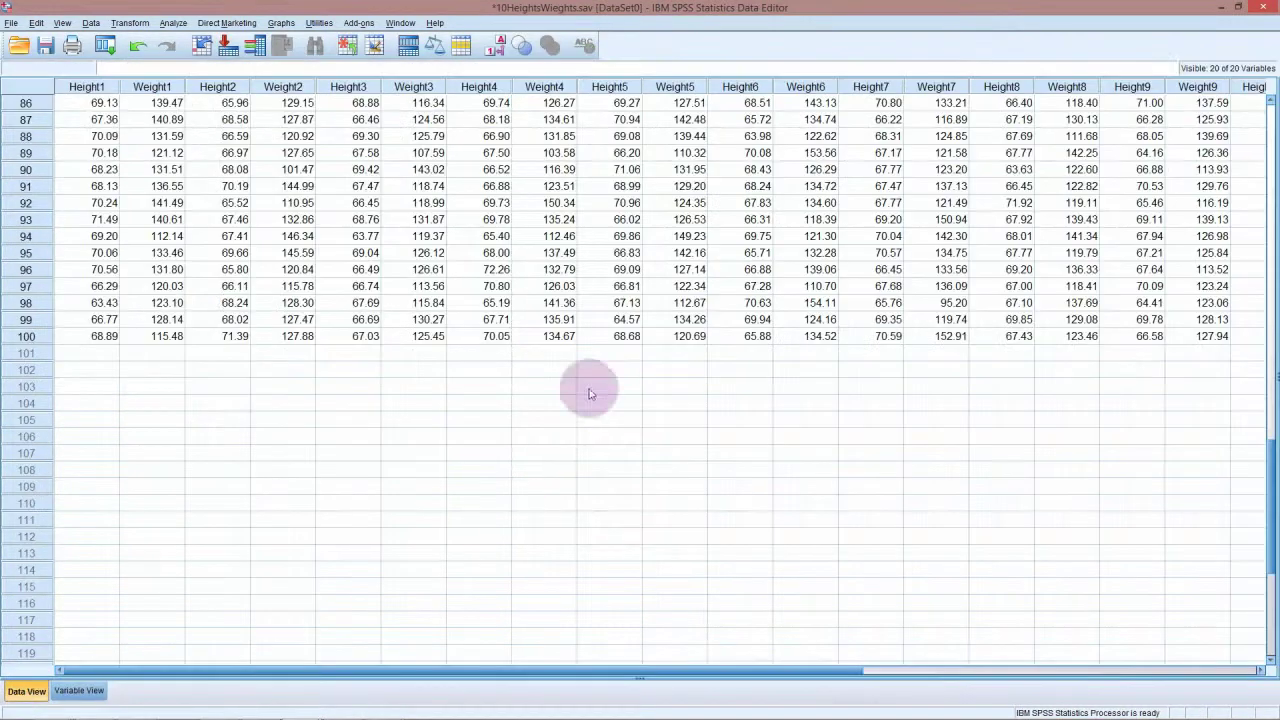
pyautogui.moveTo(720, 669); pyautogui.dragTo(970, 507)
pyautogui.scroll(4, 909, 400)
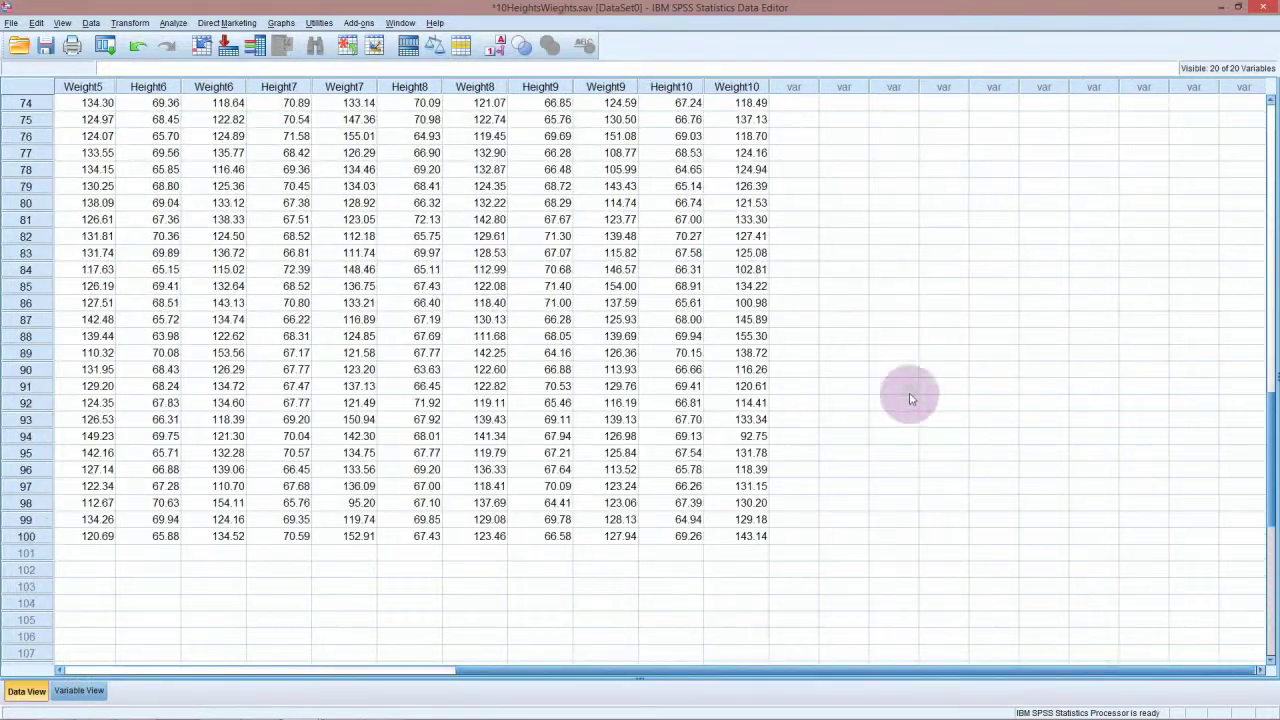
pyautogui.scroll(-4, 934, 434)
pyautogui.scroll(4, 902, 378)
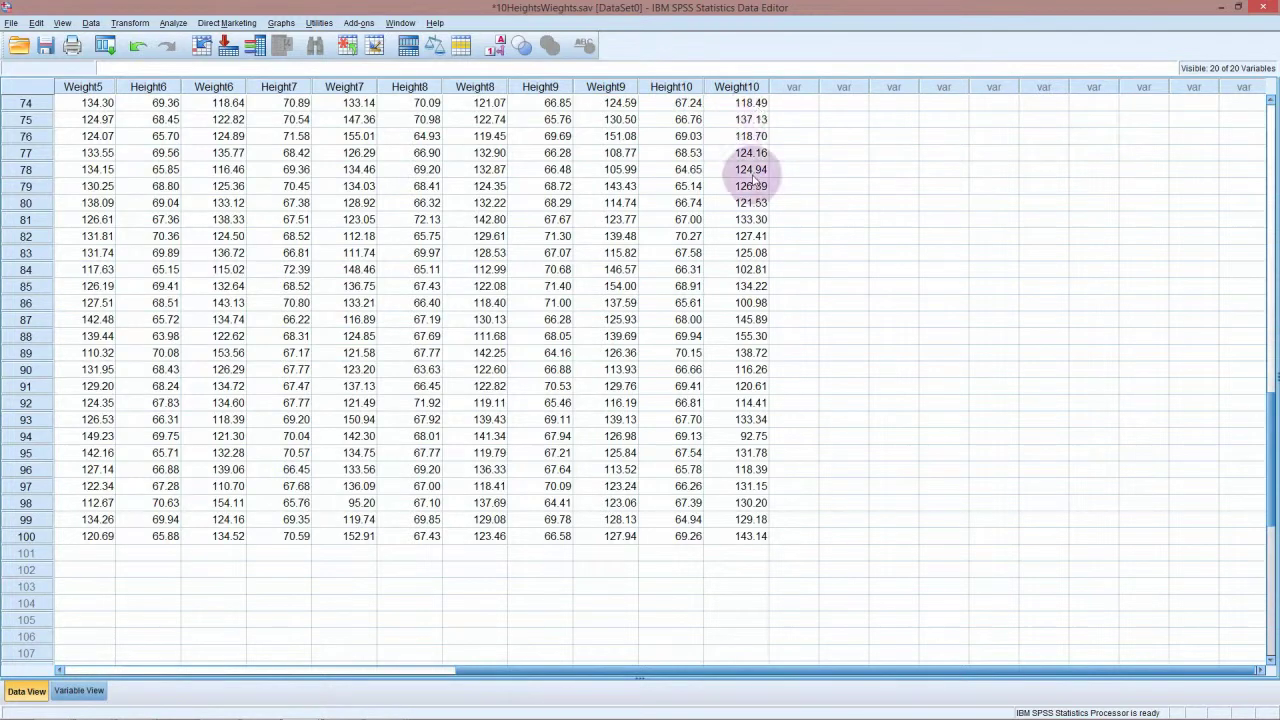
pyautogui.scroll(4, 752, 200)
pyautogui.scroll(-2, 752, 183)
pyautogui.scroll(8, 752, 185)
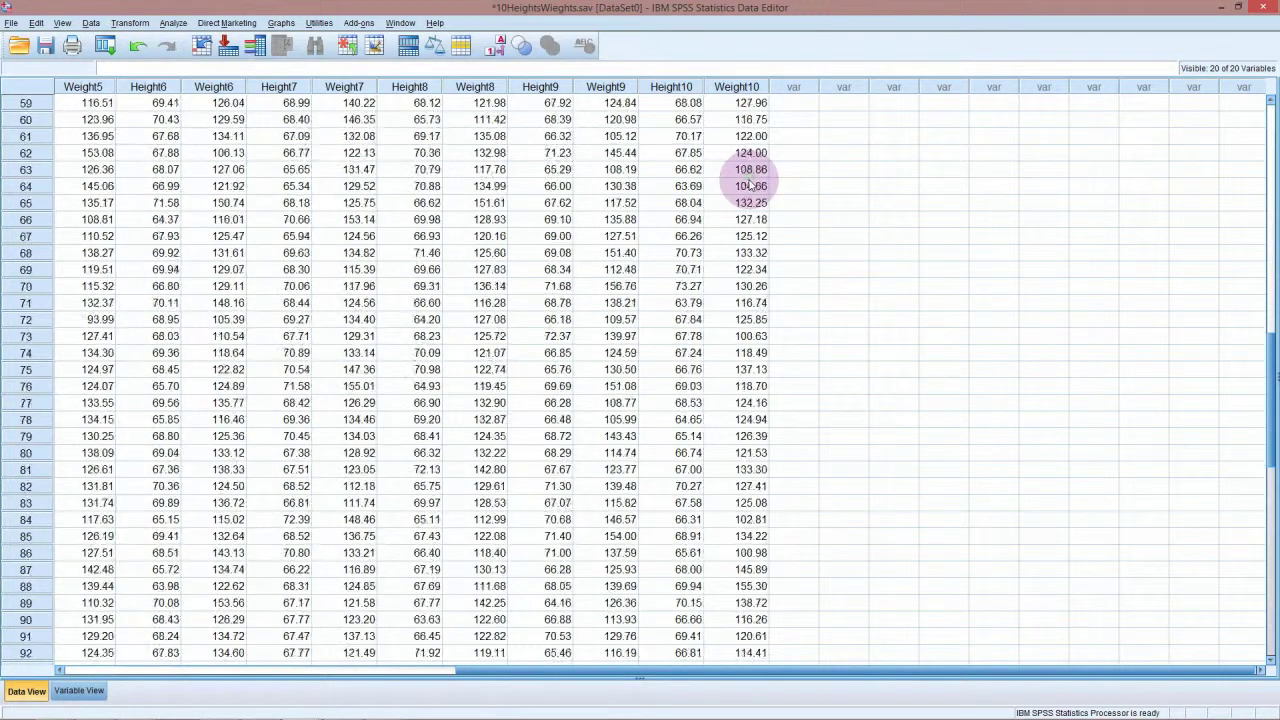
pyautogui.scroll(-3, 752, 185)
pyautogui.scroll(1, 720, 160)
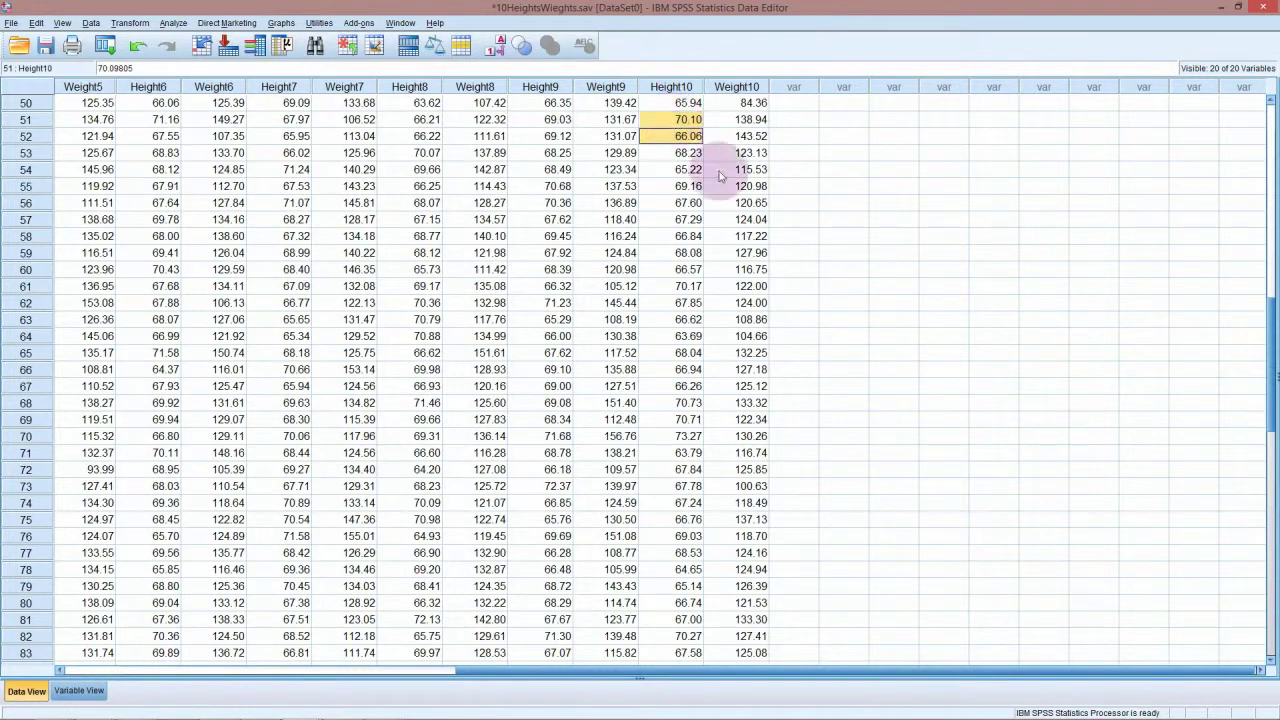
pyautogui.moveTo(679, 121); pyautogui.dragTo(716, 407)
pyautogui.press('Delete')
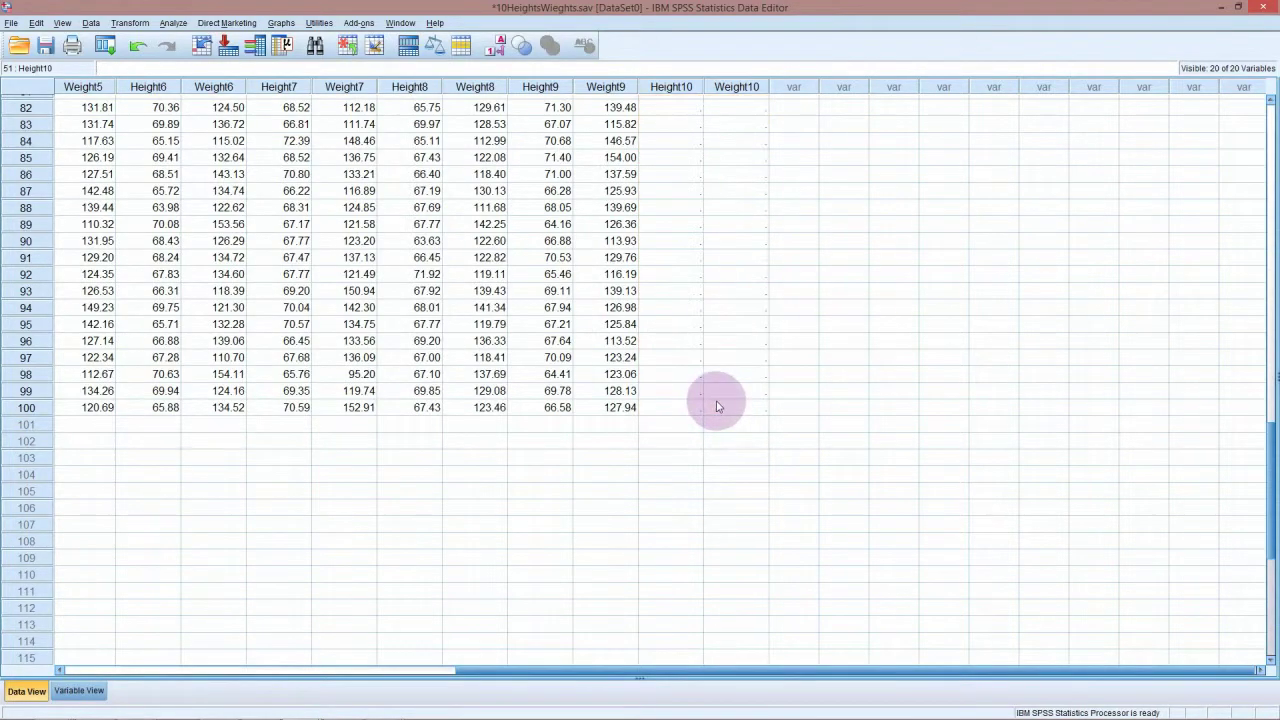
# Undo the accidental blank row insertion.
pyautogui.scroll(6, 716, 395)
pyautogui.scroll(11, 716, 390)
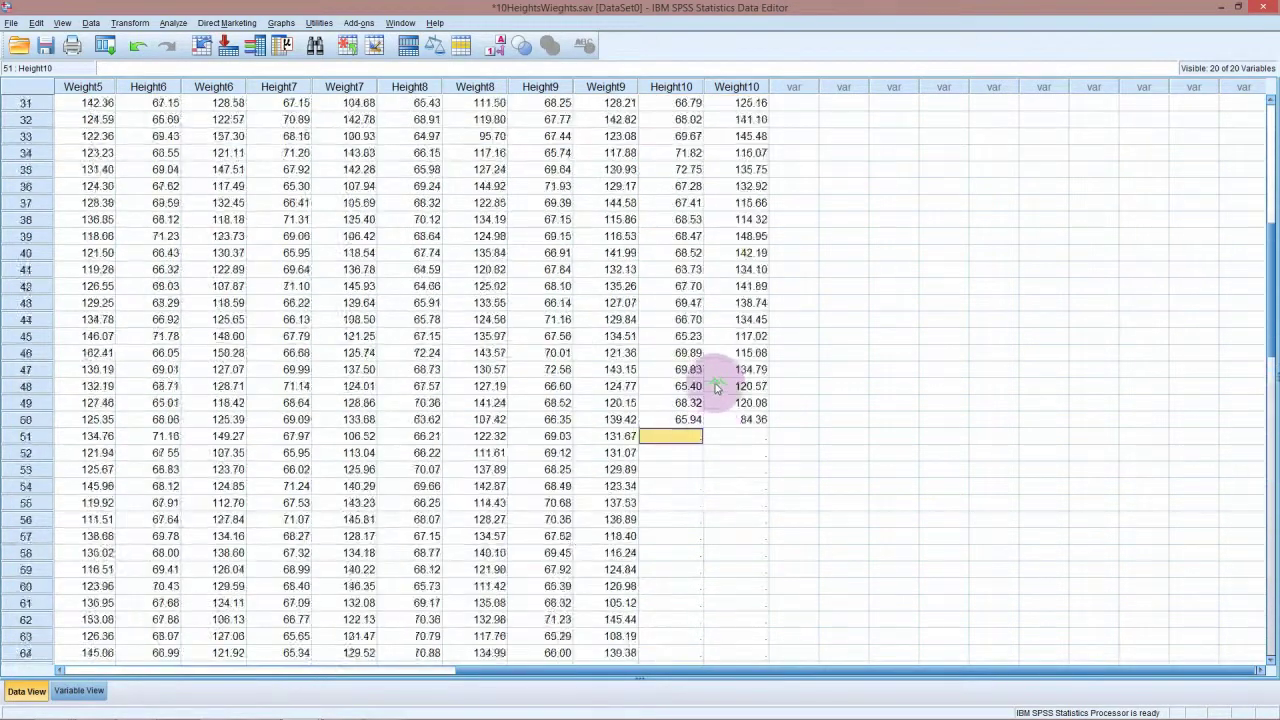
pyautogui.scroll(-6, 716, 390)
pyautogui.scroll(11, 716, 390)
pyautogui.scroll(-3, 716, 390)
pyautogui.hotkey('ctrl', 'z')
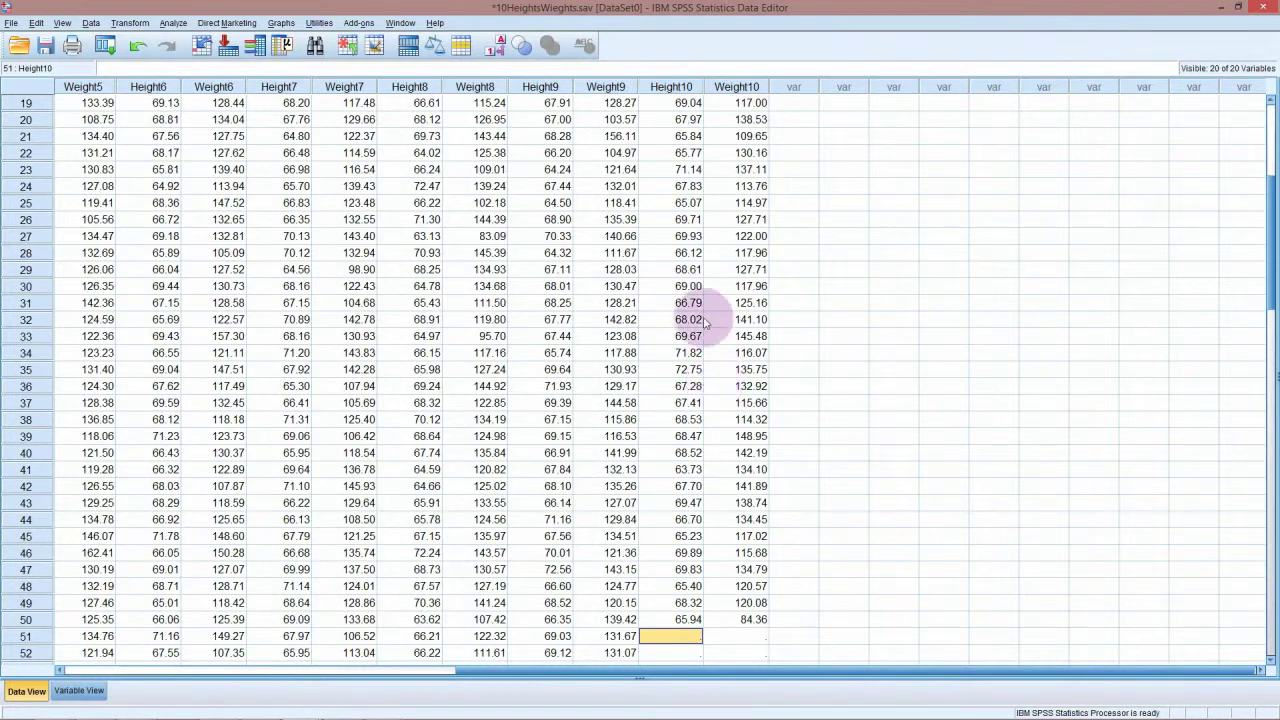
pyautogui.scroll(3, 712, 340)
pyautogui.scroll(-3, 705, 312)
pyautogui.hotkey('ctrl', 'z')
pyautogui.scroll(5, 600, 320)
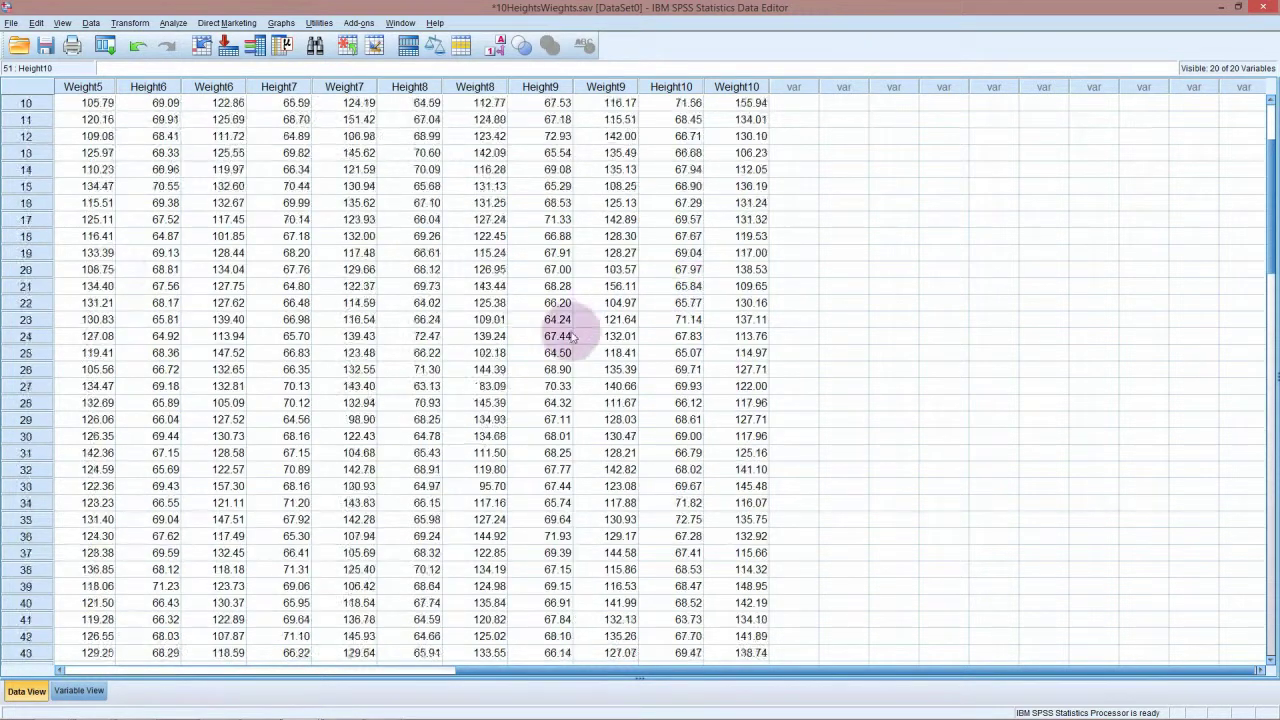
pyautogui.scroll(-4, 600, 300)
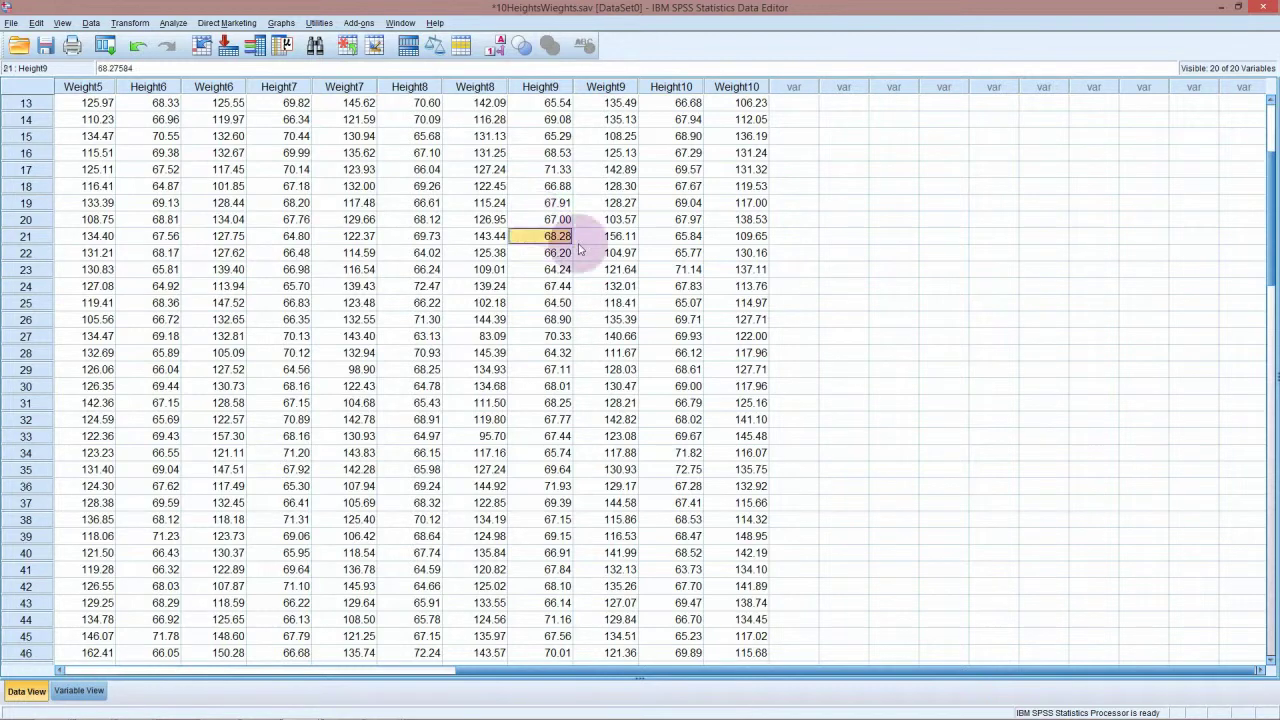
# Delete Height9 and Weight9 values from row 21 downward.
pyautogui.moveTo(604, 256); pyautogui.dragTo(604, 357)
pyautogui.press('Delete')
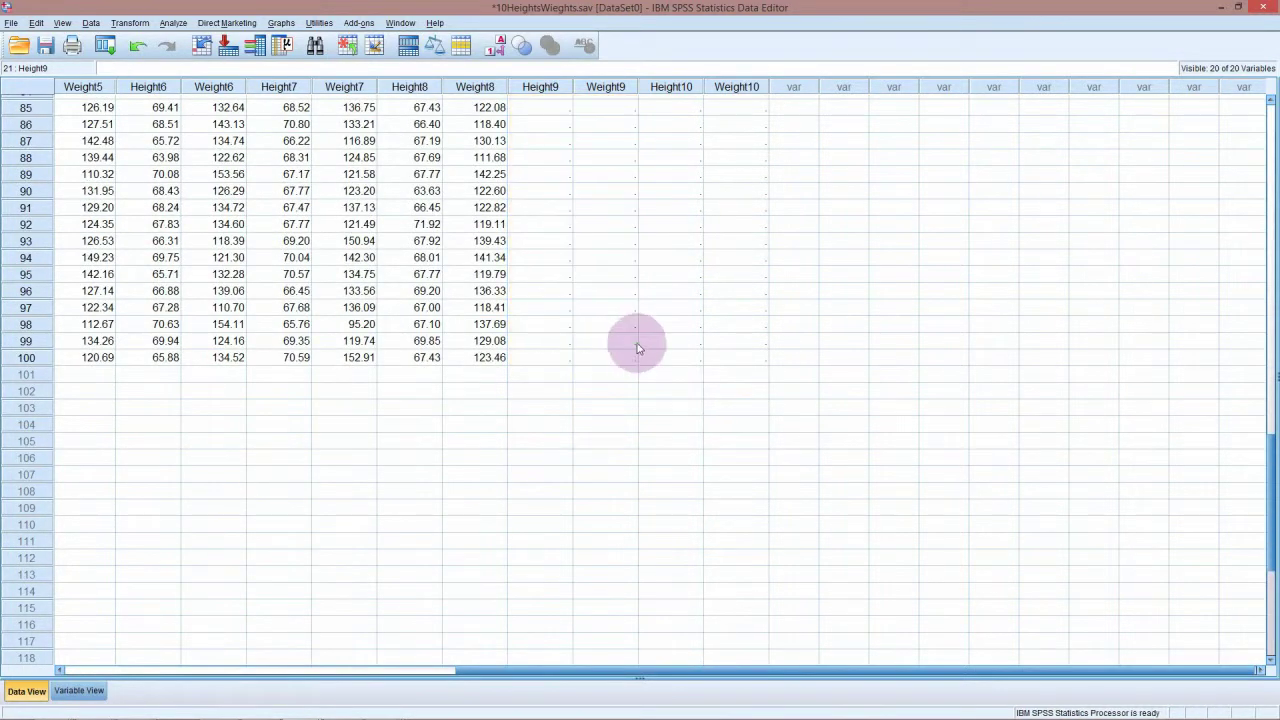
pyautogui.scroll(15, 646, 363)
pyautogui.scroll(-8, 643, 368)
pyautogui.scroll(15, 643, 368)
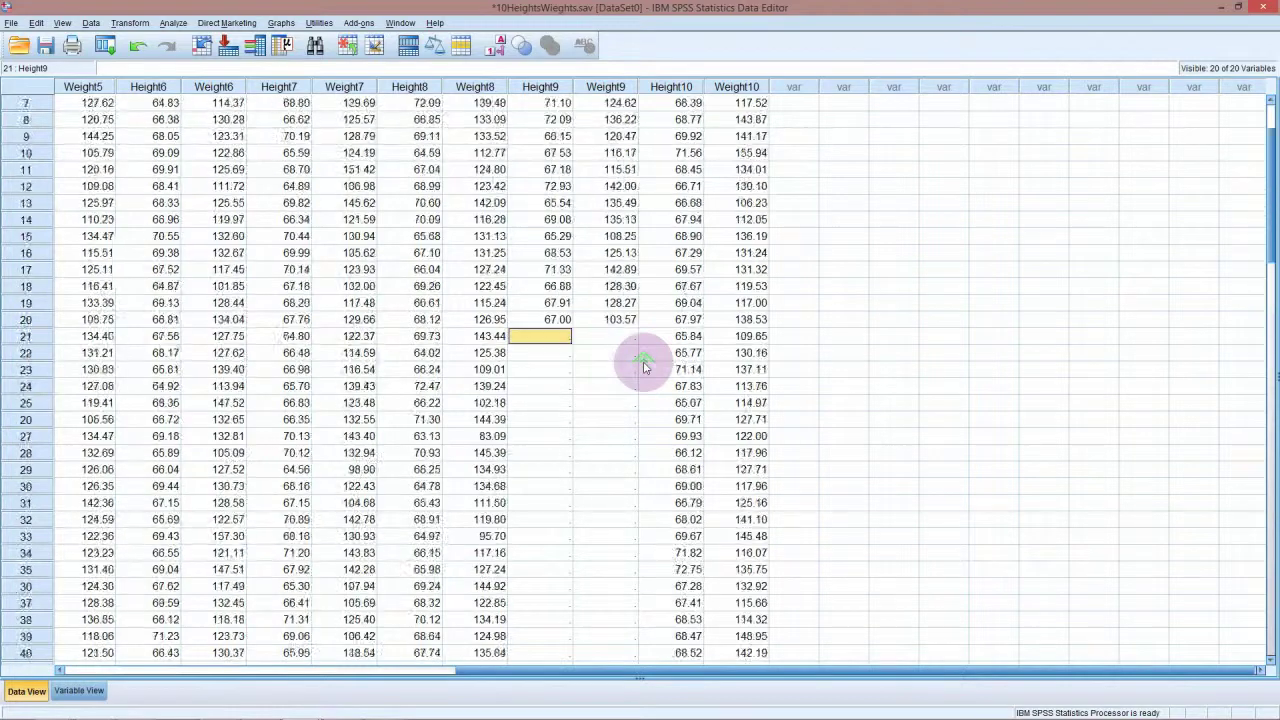
pyautogui.scroll(-7, 643, 368)
pyautogui.scroll(9, 643, 368)
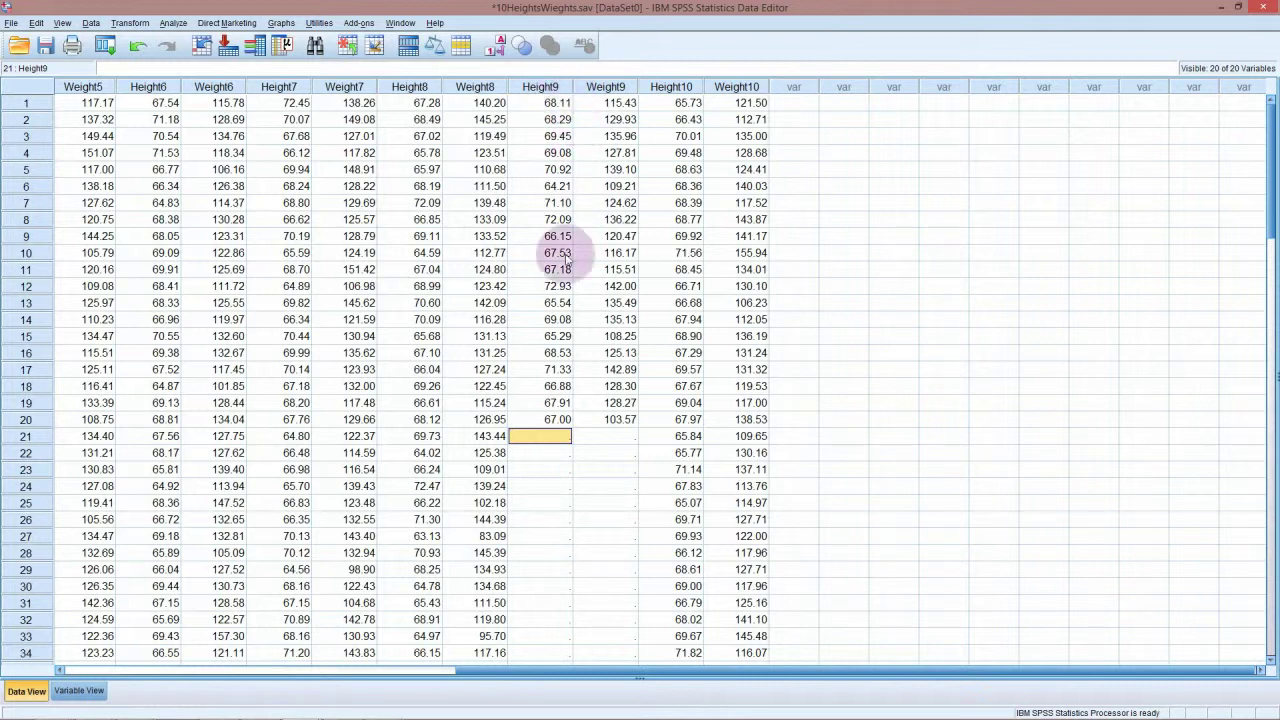
pyautogui.scroll(-5, 652, 317)
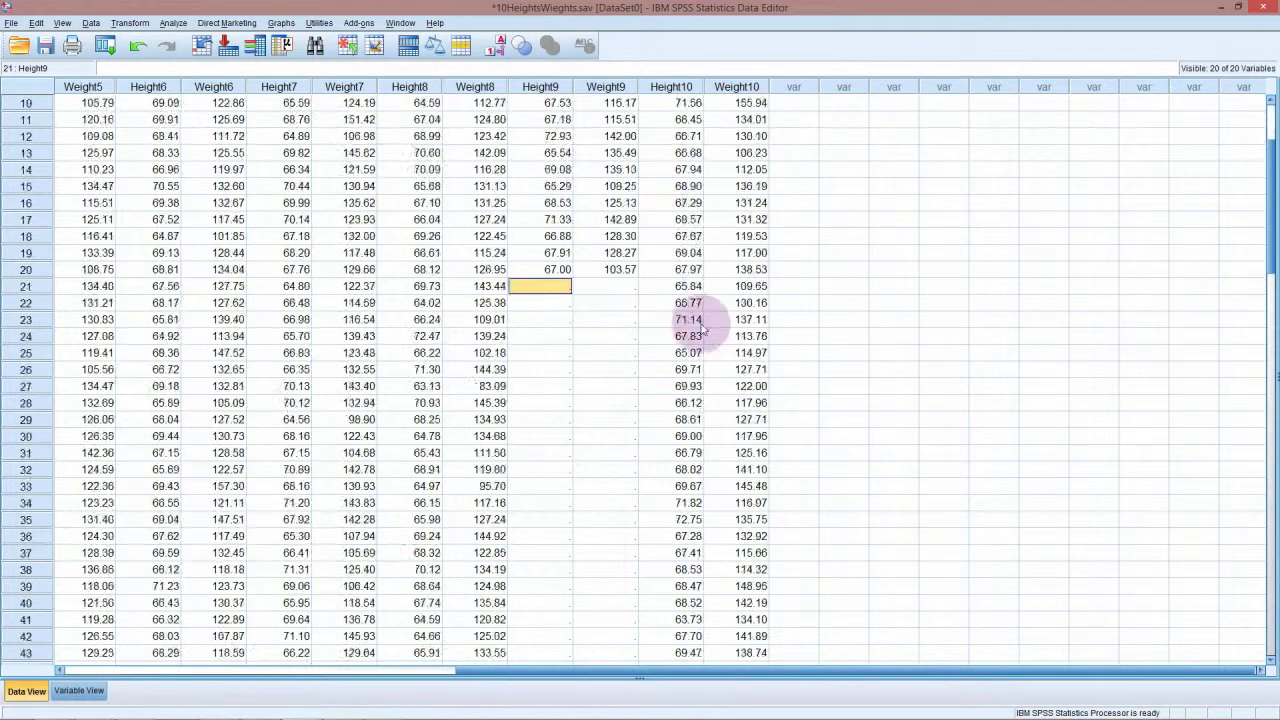
pyautogui.scroll(5, 689, 163)
pyautogui.scroll(-6, 674, 606)
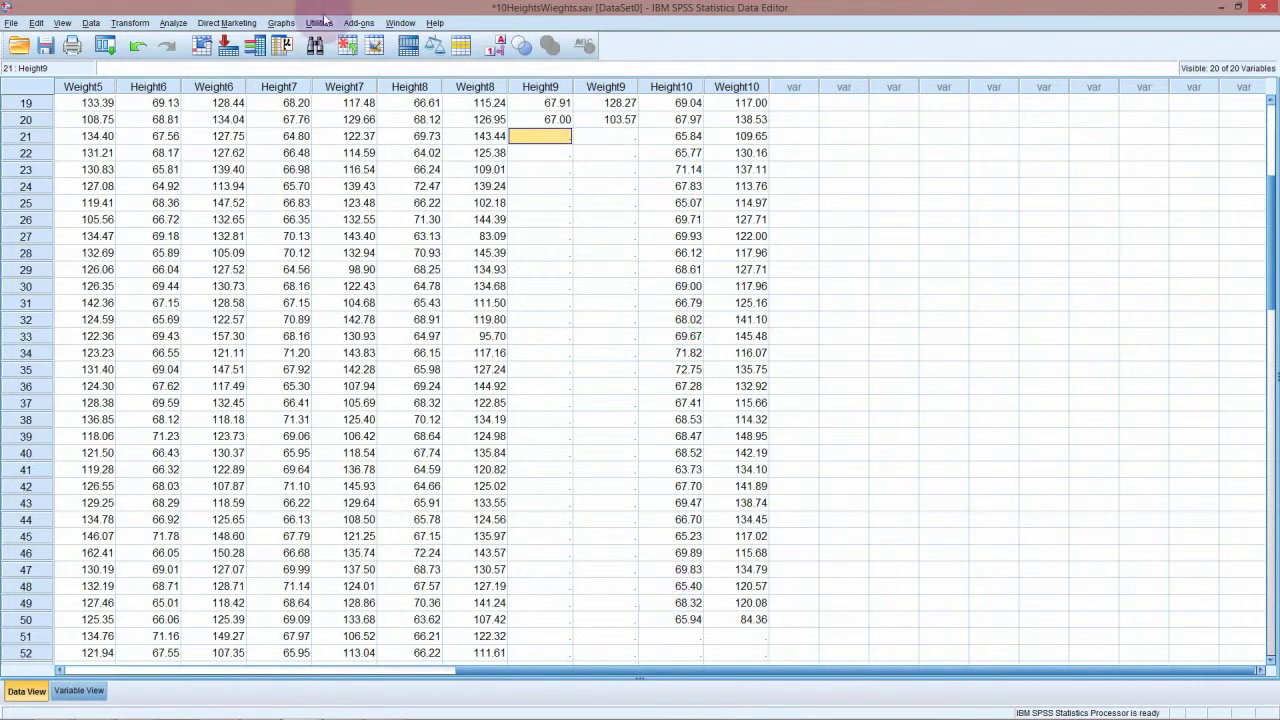
# Rerun the Chart Builder error-bar chart with its current settings and select the new chart.
pyautogui.click(281, 22)
pyautogui.click(287, 26)
pyautogui.click(281, 45)
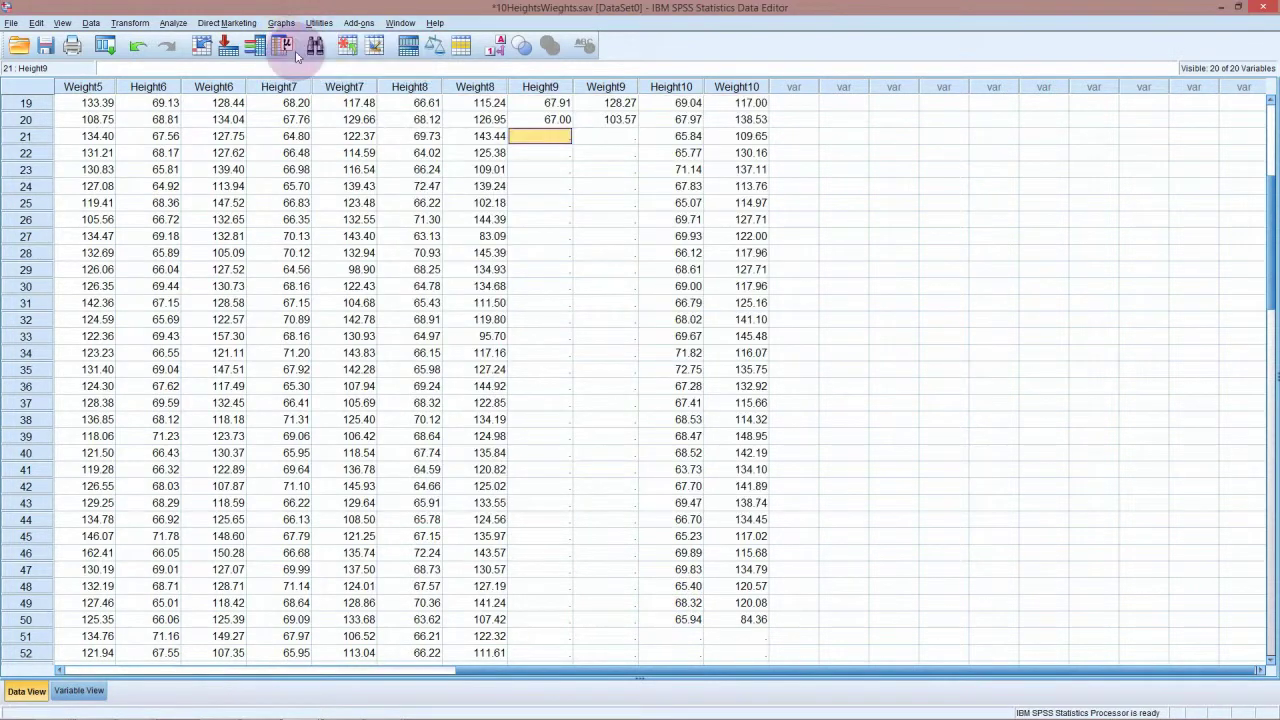
pyautogui.click(281, 45)
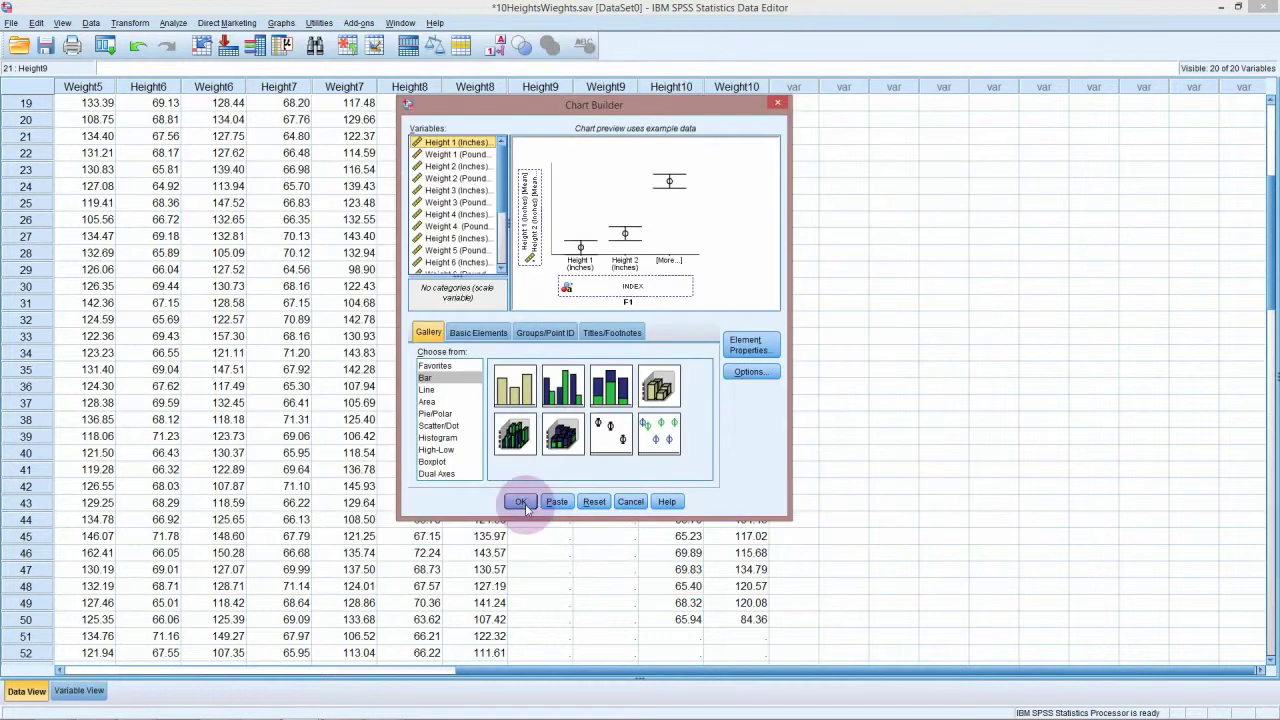
pyautogui.click(523, 502)
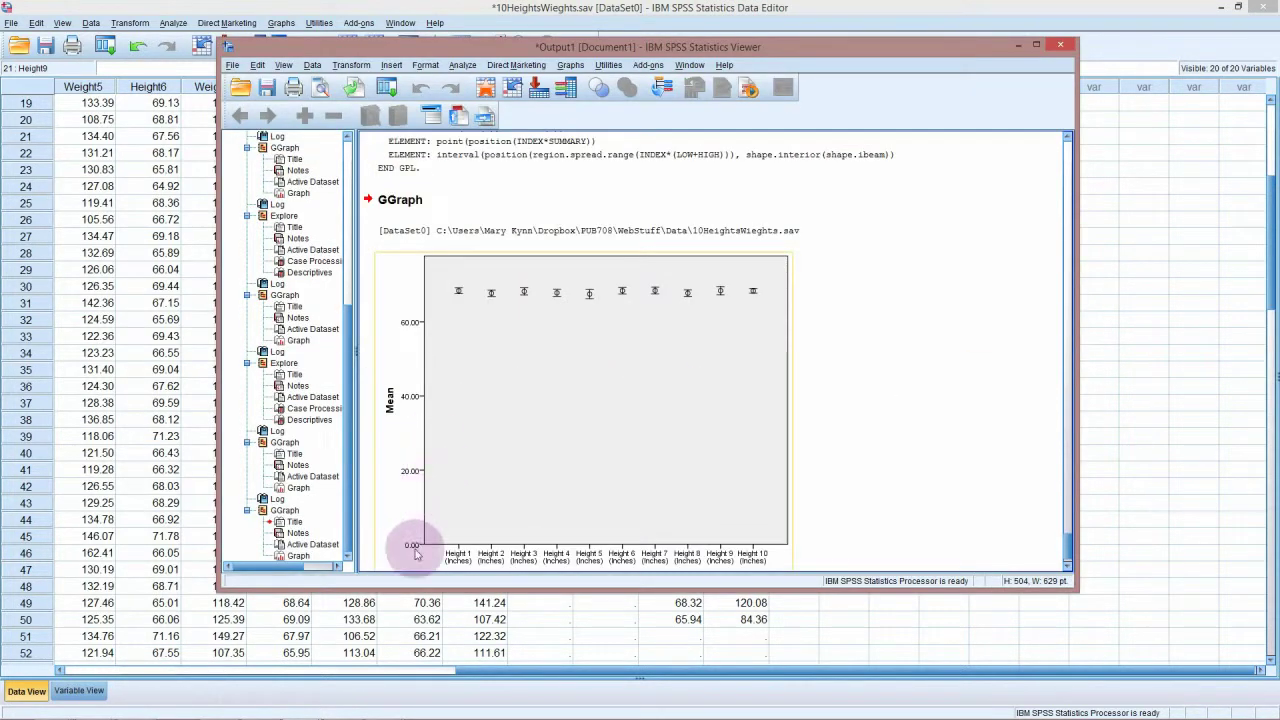
pyautogui.click(416, 552)
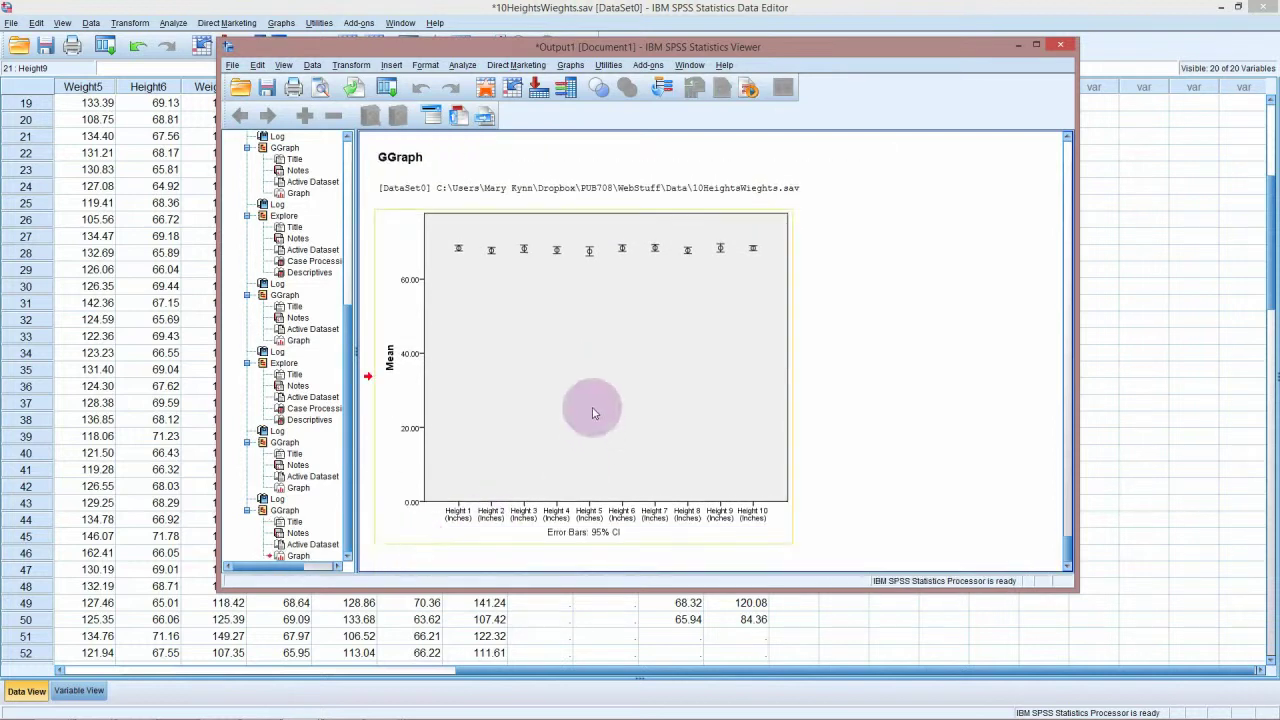
# Open the 95% CI chart in the Chart Editor and bring up its y-axis properties.
pyautogui.doubleClick(420, 507)
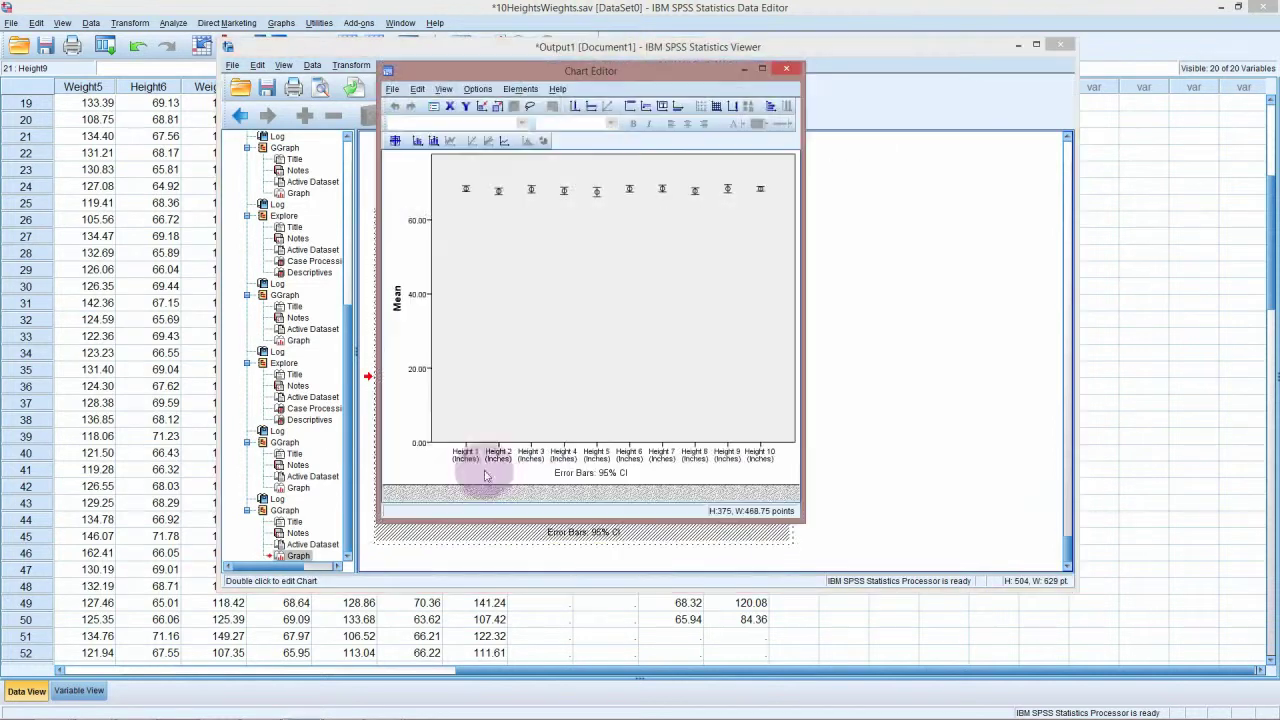
pyautogui.doubleClick(425, 446)
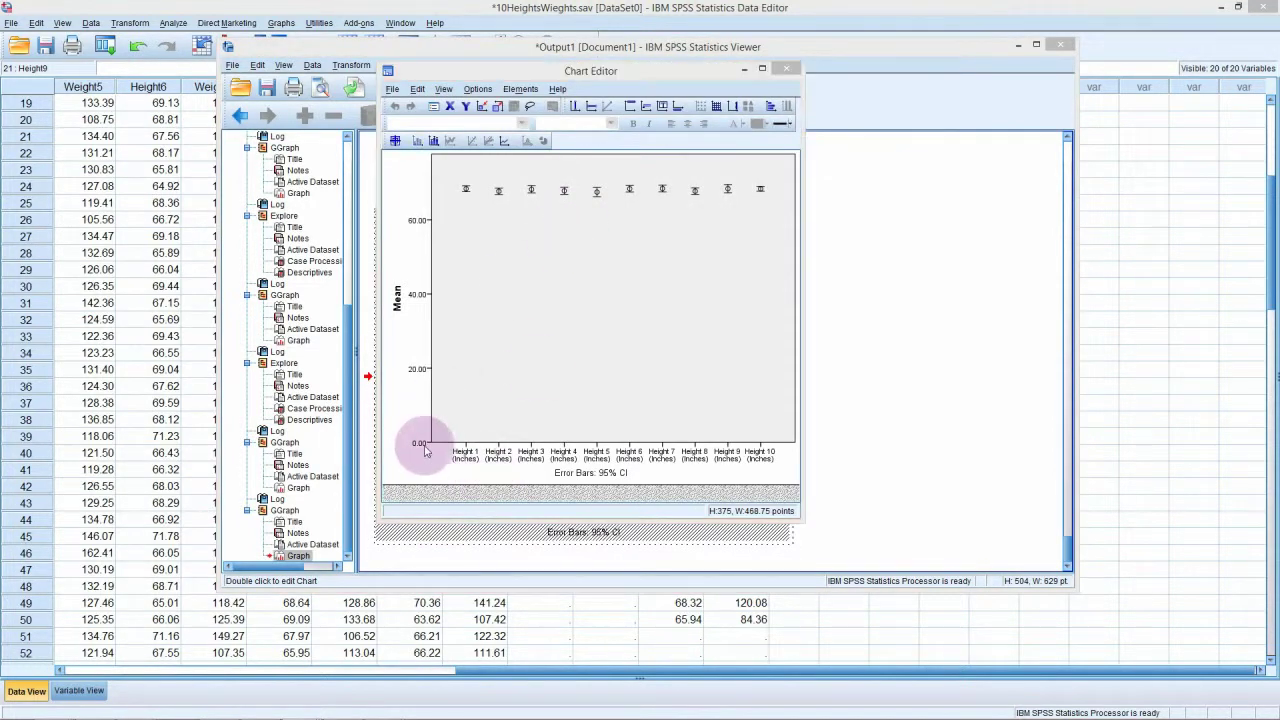
pyautogui.click(510, 462)
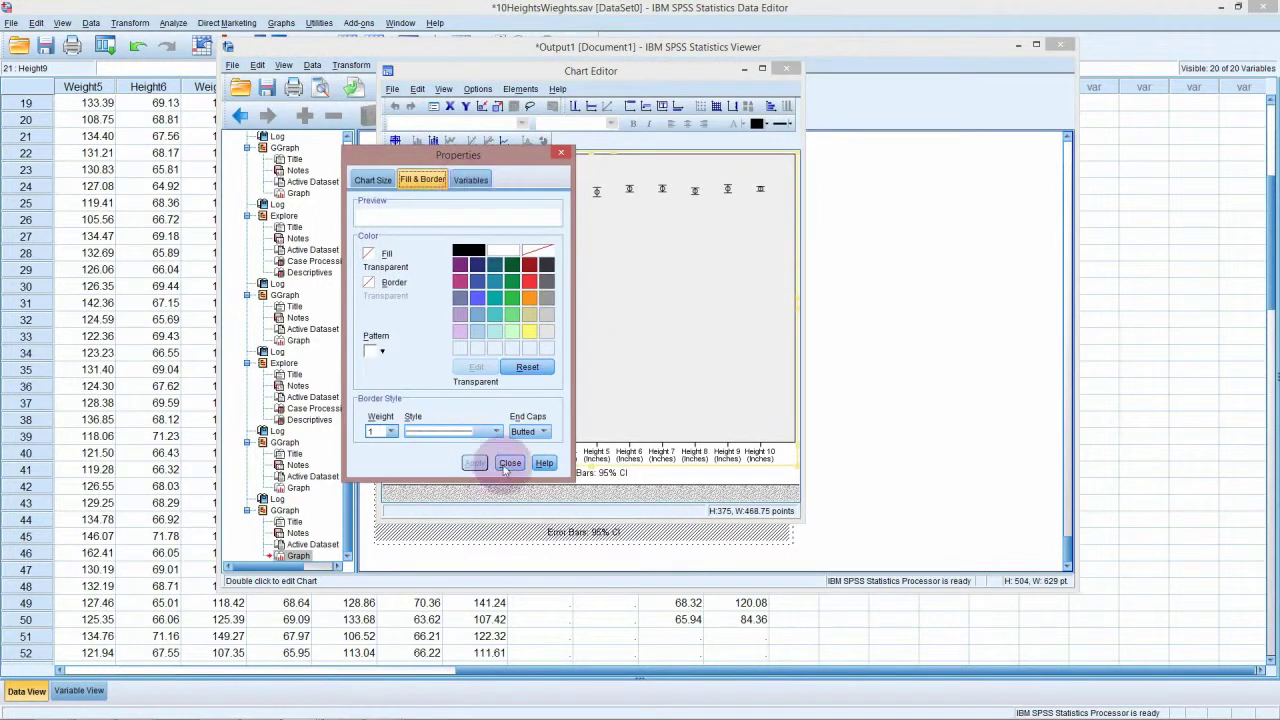
pyautogui.doubleClick(422, 440)
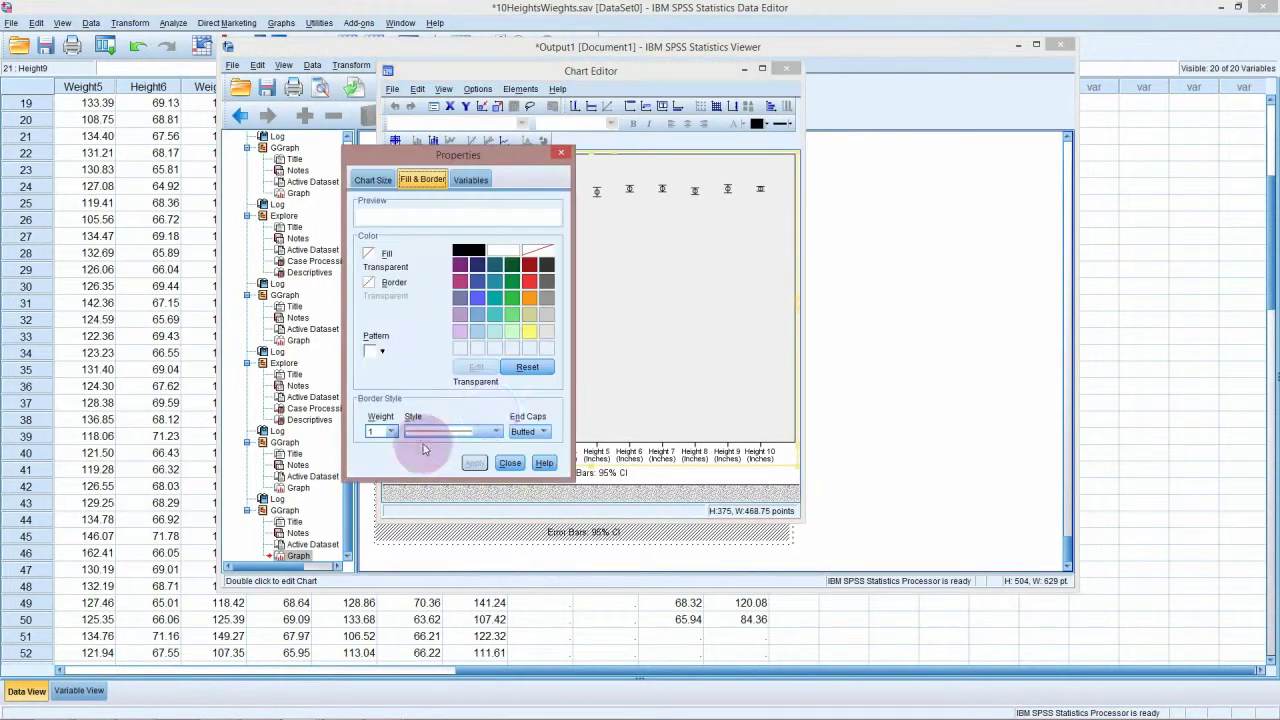
pyautogui.press('Escape')
pyautogui.doubleClick(416, 364)
pyautogui.click(417, 369)
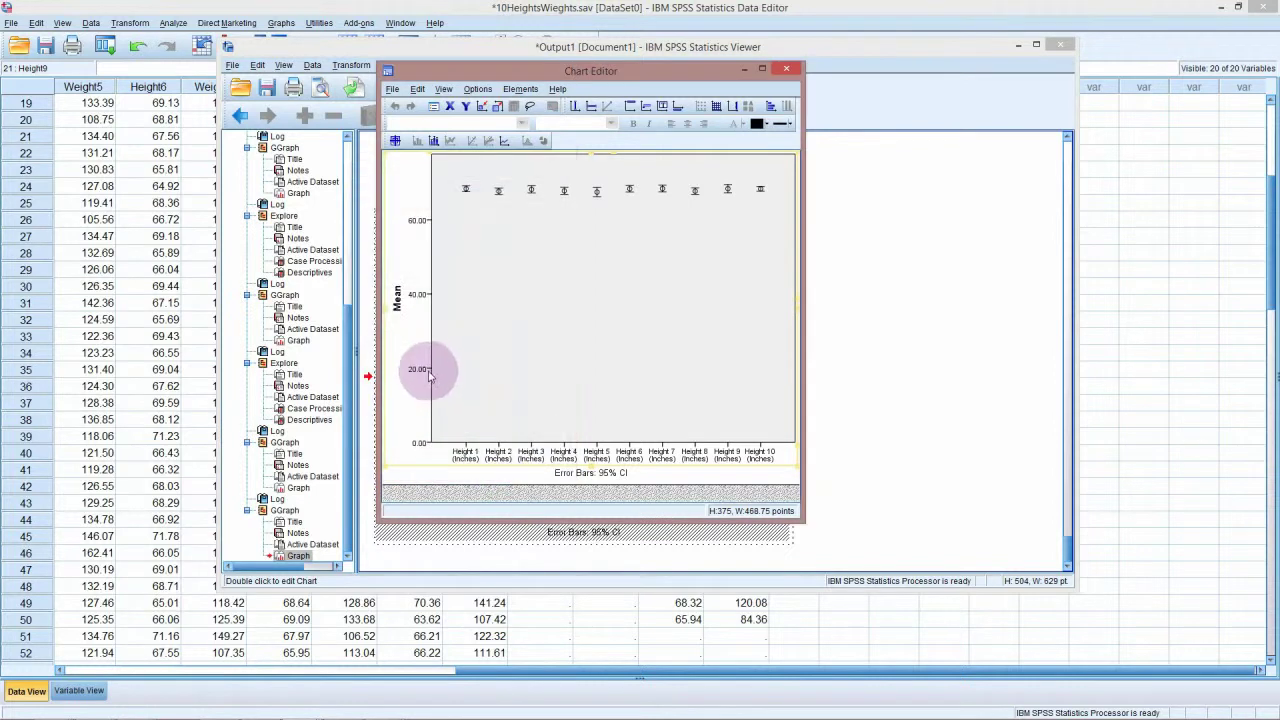
pyautogui.doubleClick(420, 370)
pyautogui.click(424, 371)
pyautogui.doubleClick(427, 372)
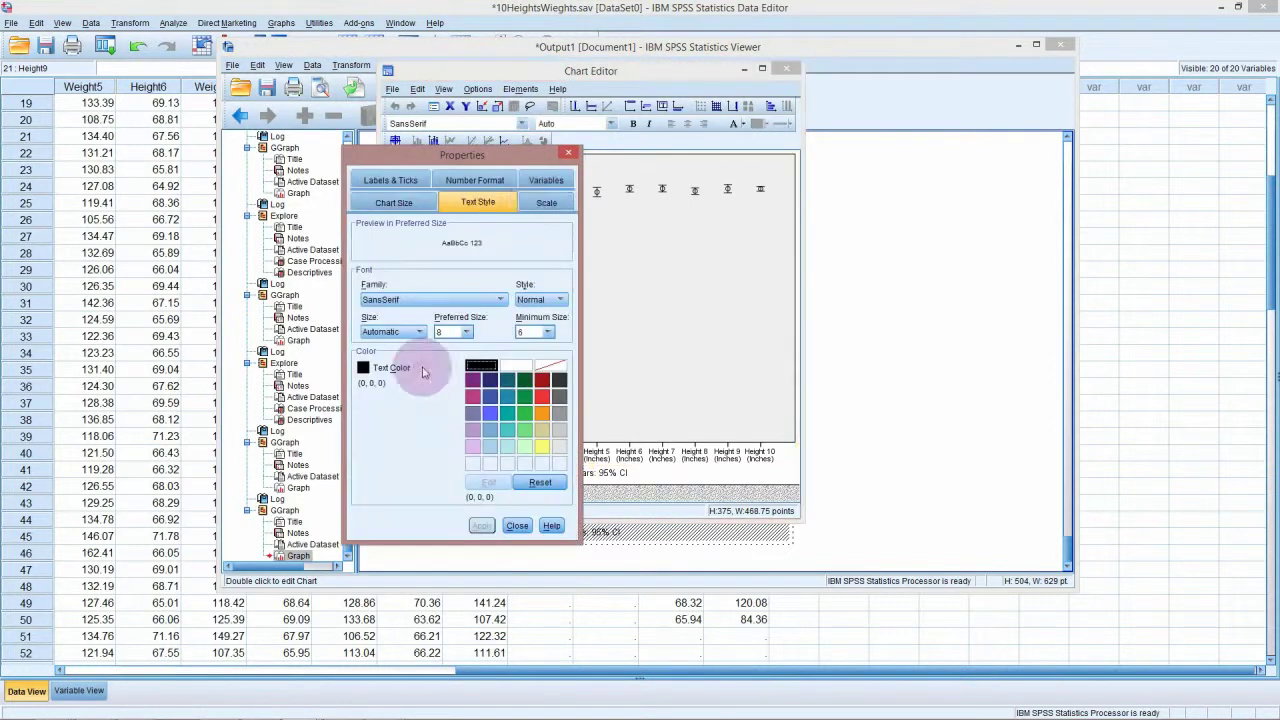
pyautogui.doubleClick(423, 366)
# Set the Mean axis minimum to 66 on the Scale tab and apply it.
pyautogui.click(478, 202)
pyautogui.click(547, 204)
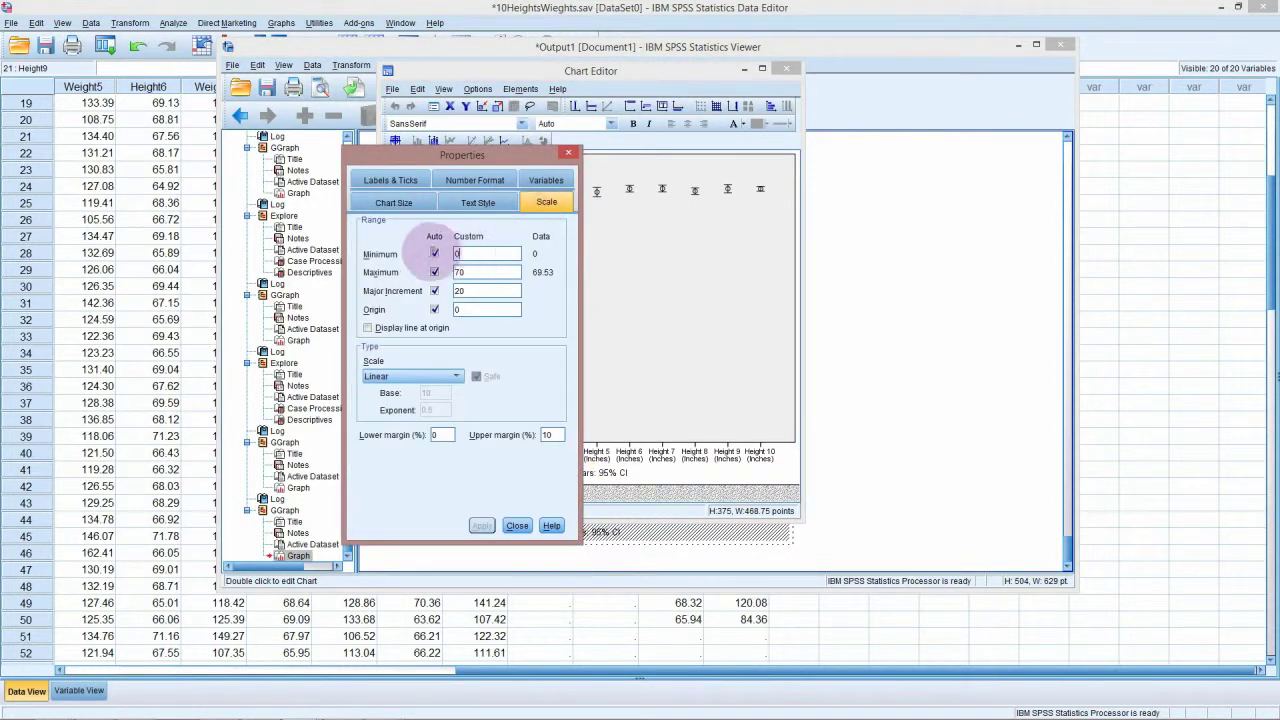
pyautogui.click(433, 253)
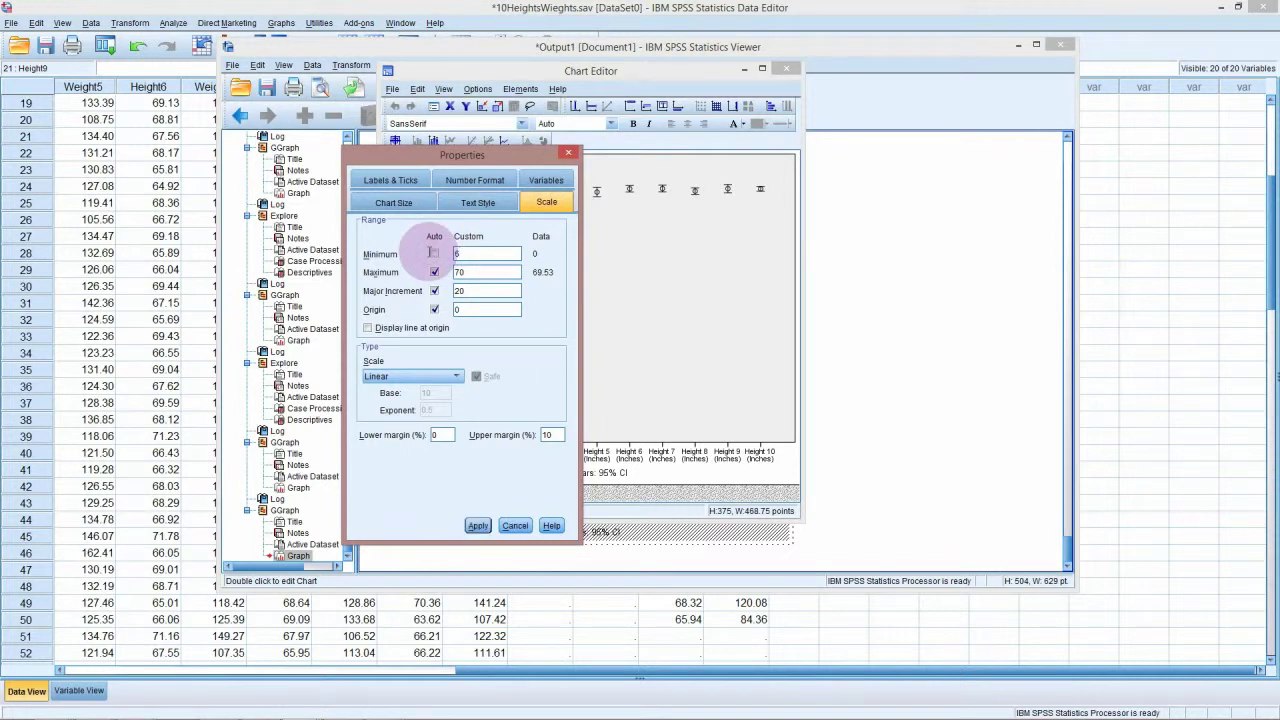
pyautogui.write('66')
pyautogui.click(478, 525)
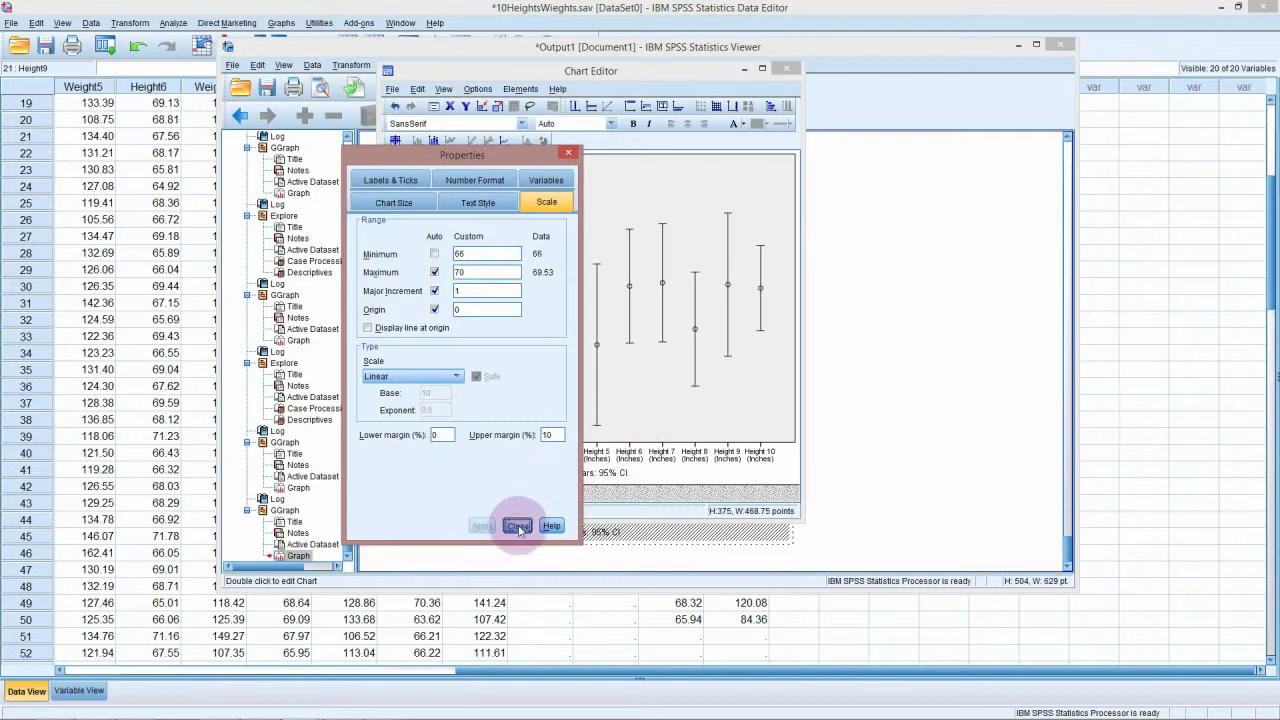
pyautogui.click(517, 525)
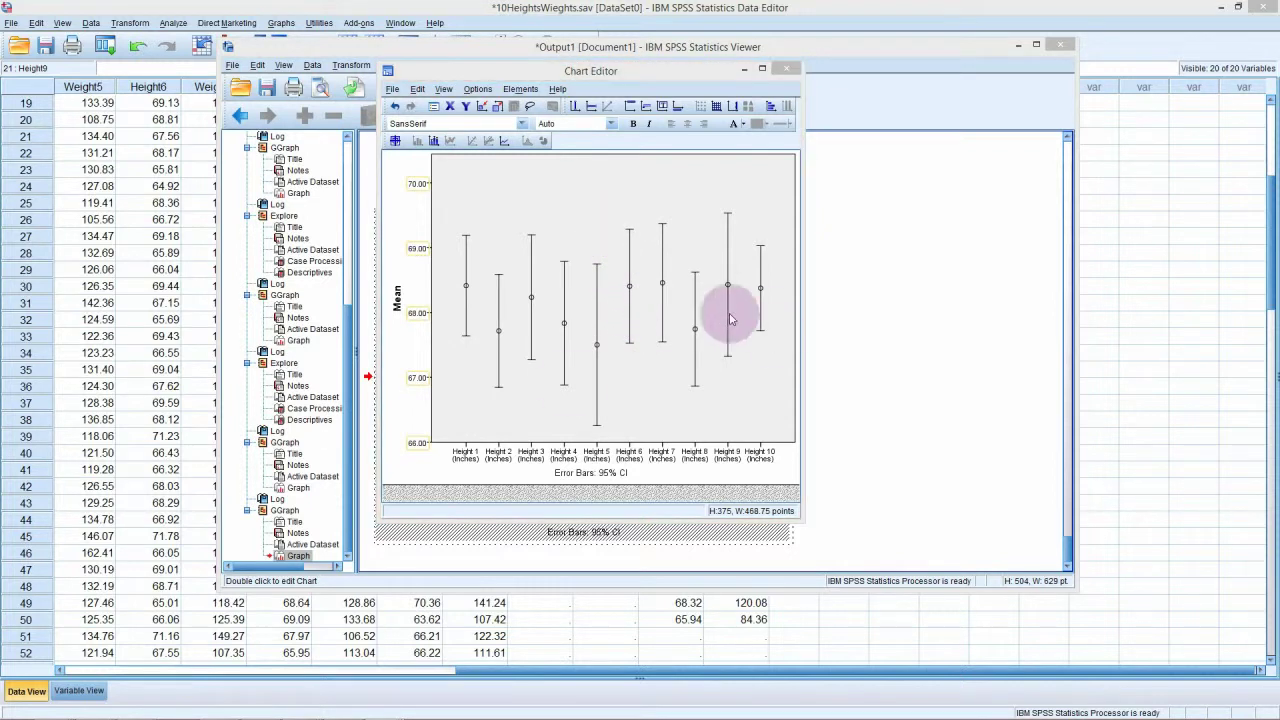
# Add a y-axis reference line at 68 and leave the Chart Editor.
pyautogui.click(590, 106)
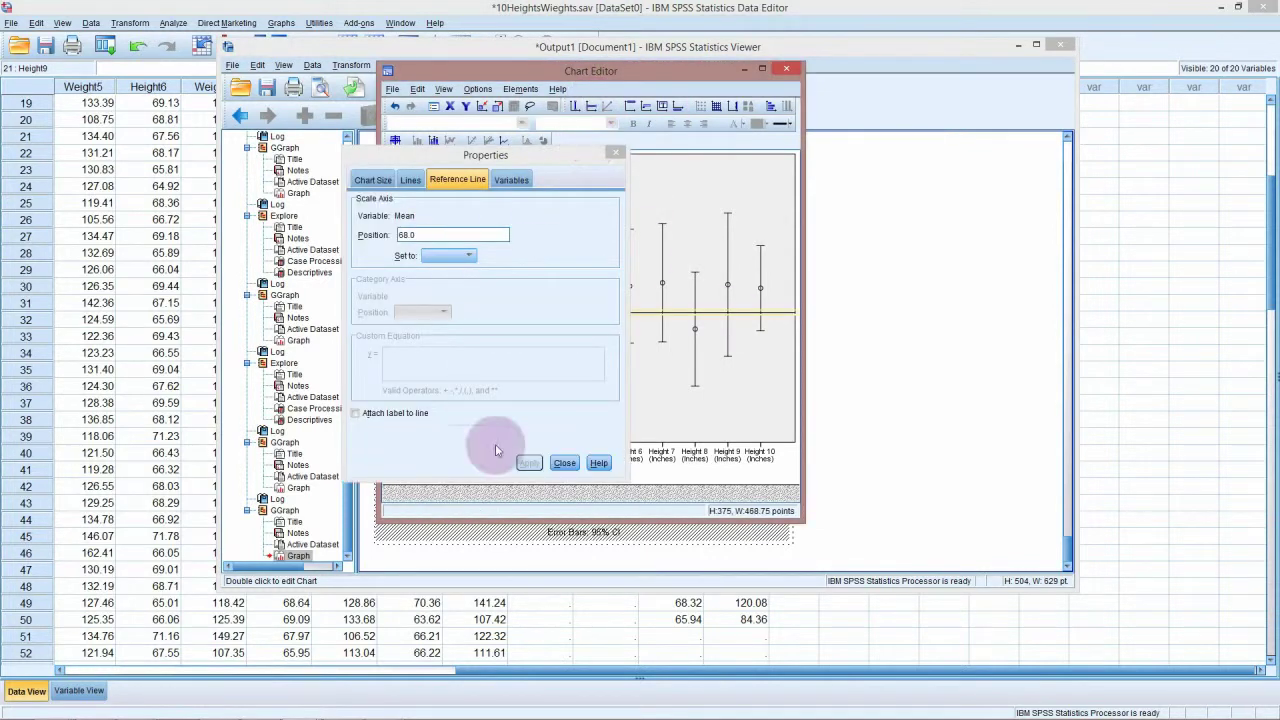
pyautogui.click(564, 462)
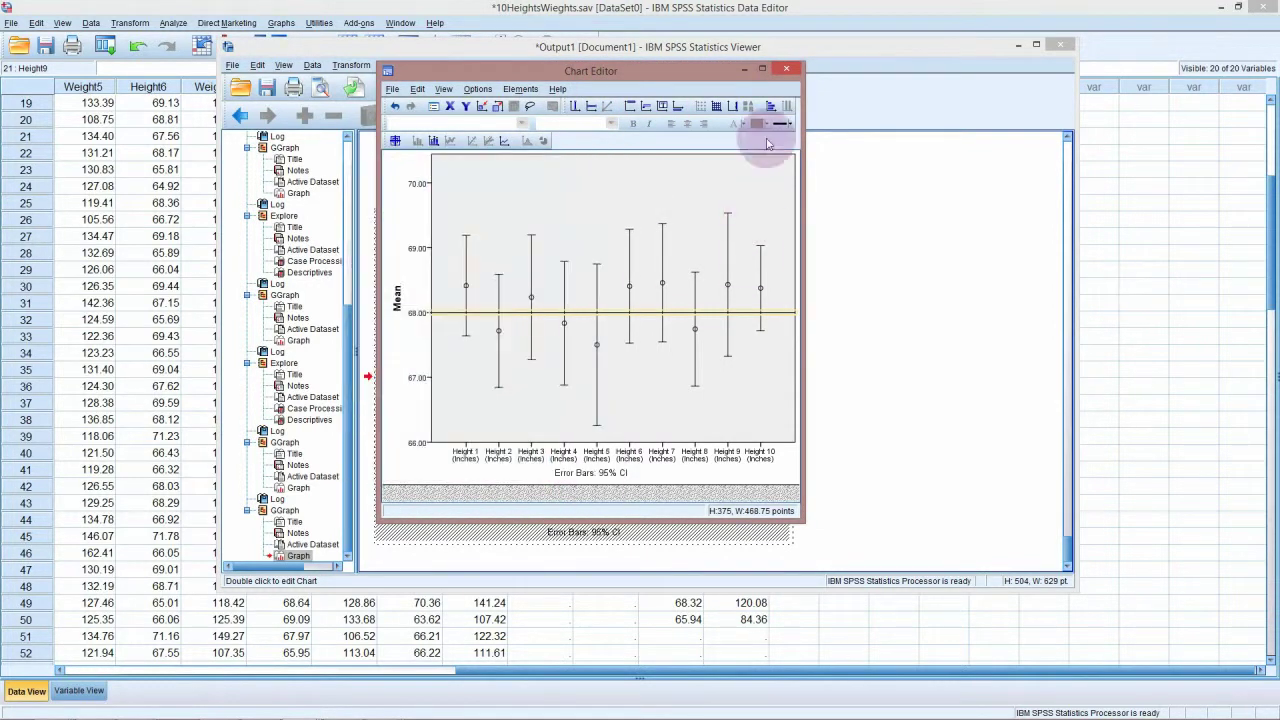
pyautogui.click(786, 68)
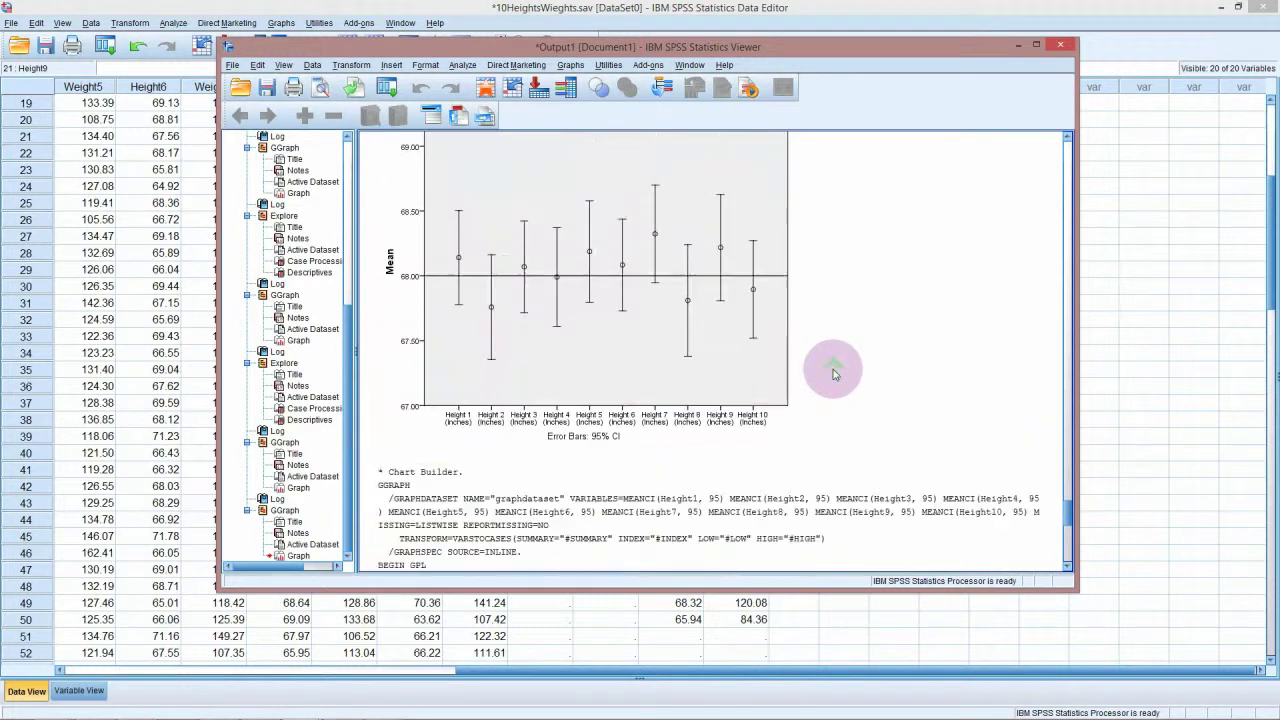
pyautogui.scroll(3, 833, 372)
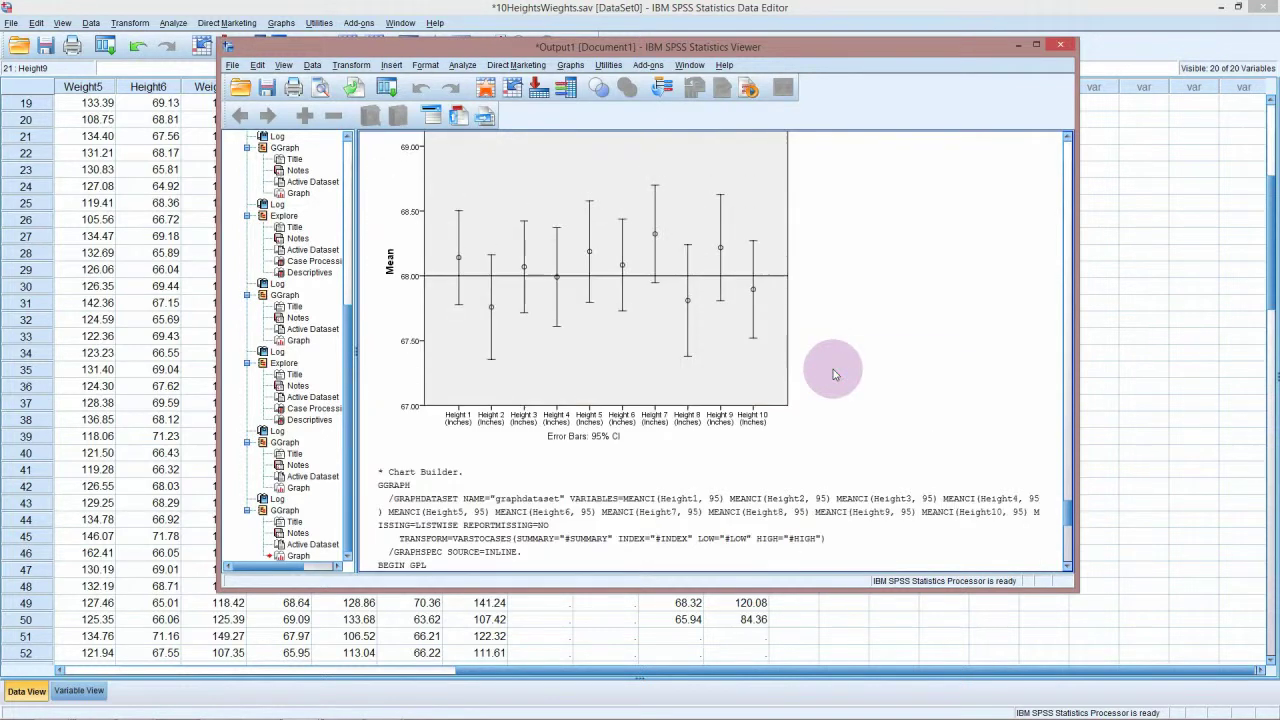
pyautogui.click(728, 232)
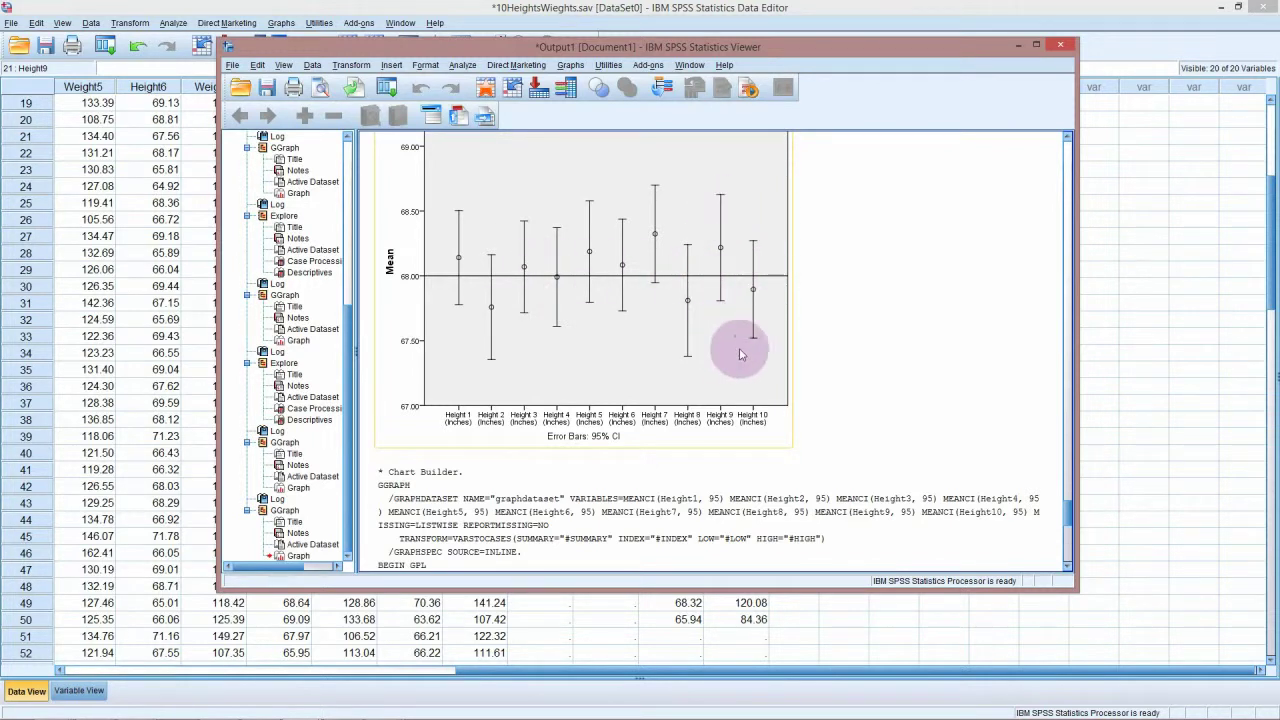
pyautogui.scroll(-5, 812, 390)
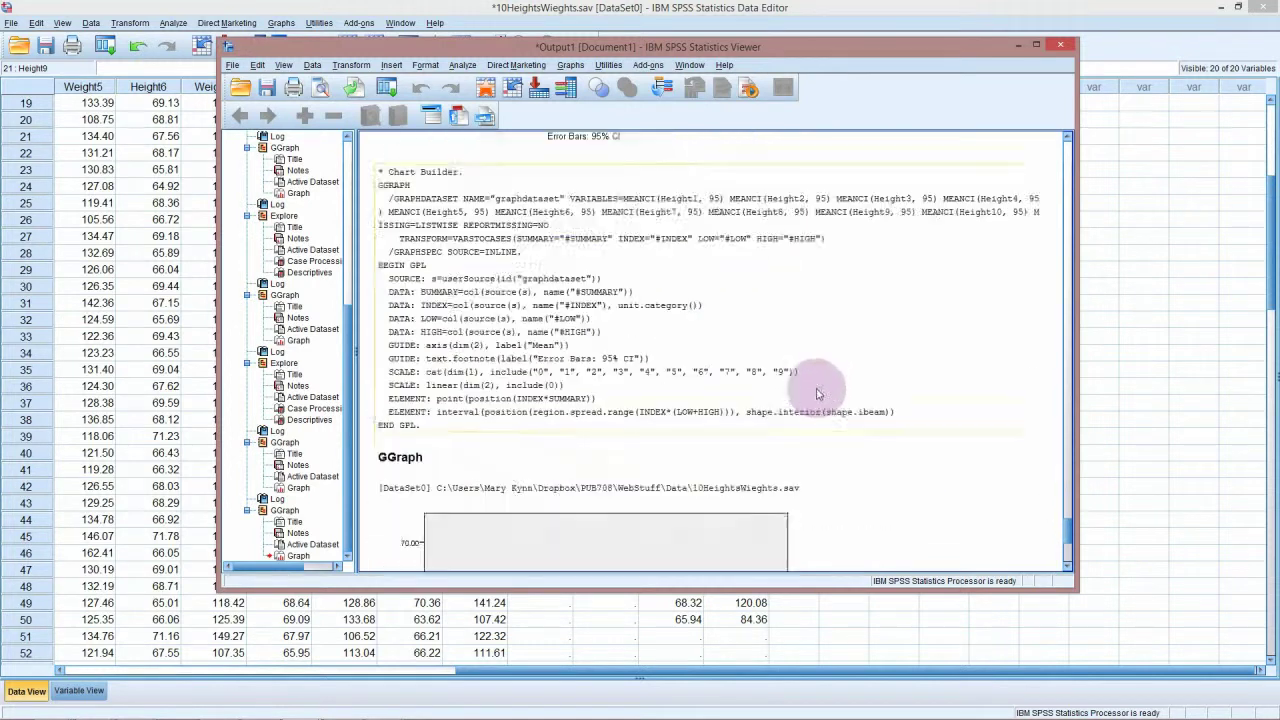
pyautogui.scroll(3, 812, 405)
pyautogui.scroll(-3, 811, 400)
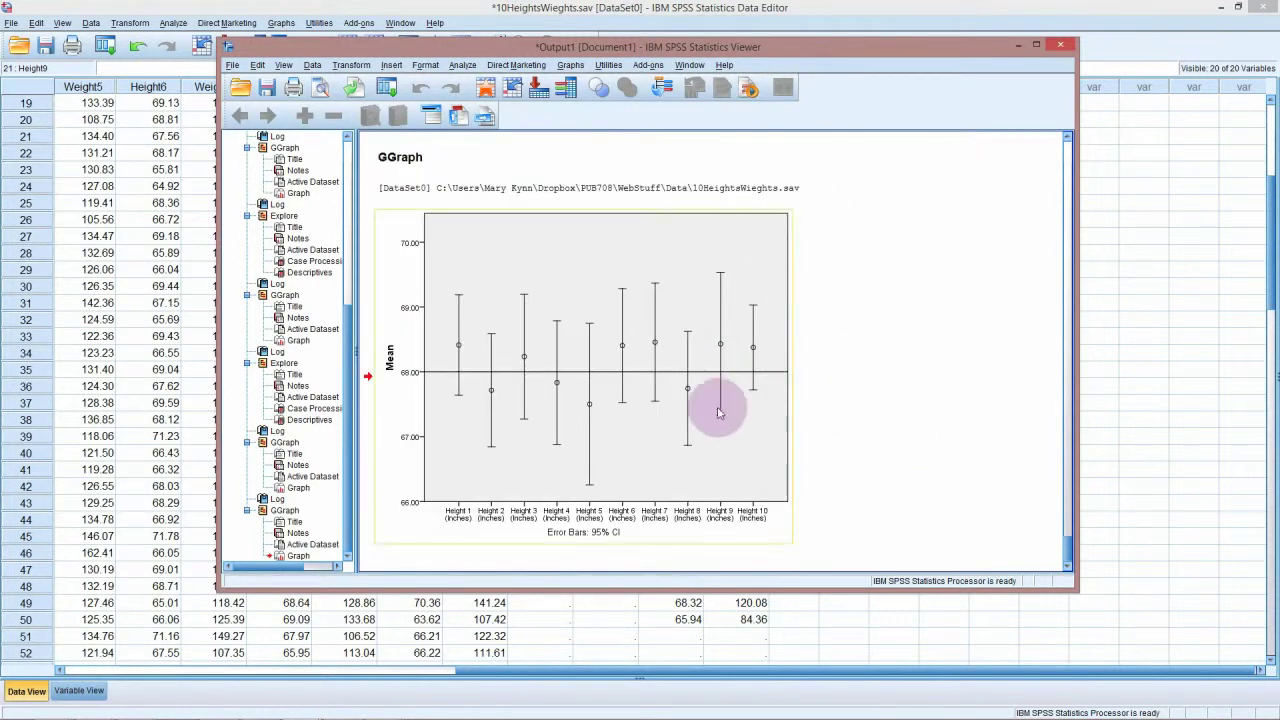
pyautogui.click(725, 410)
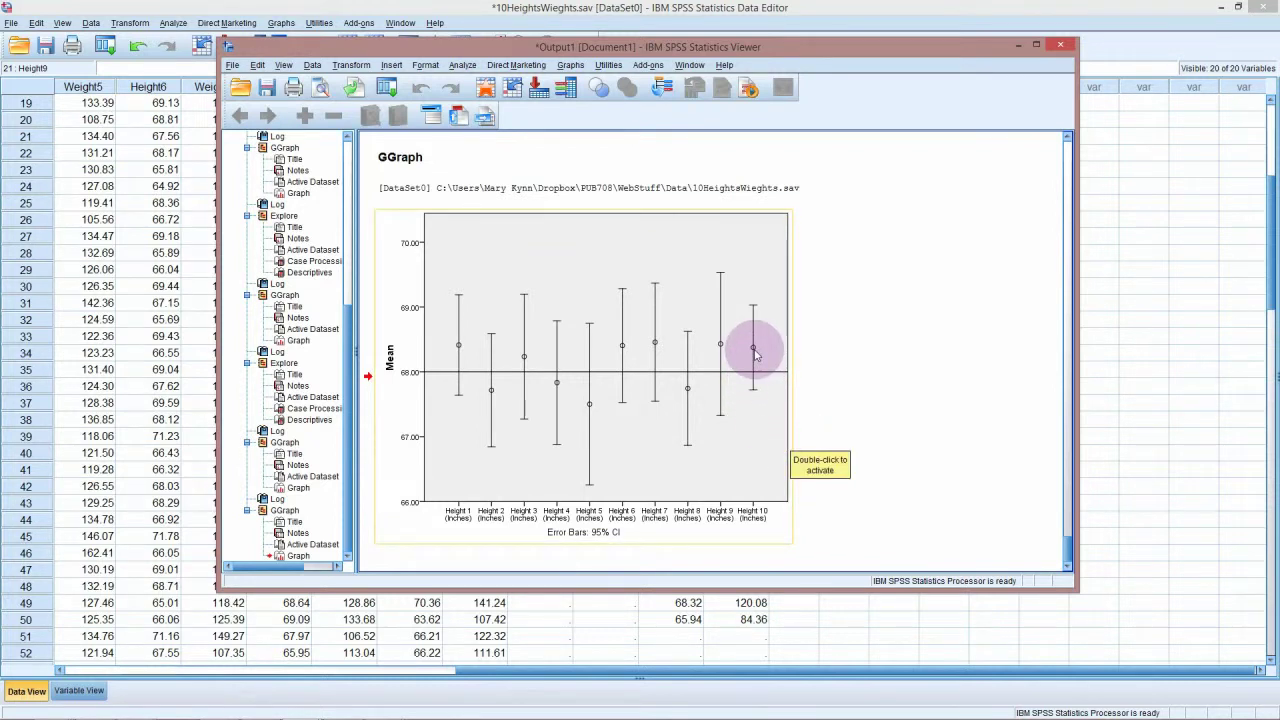
pyautogui.scroll(1, 755, 353)
pyautogui.scroll(-1, 755, 353)
pyautogui.scroll(2, 755, 353)
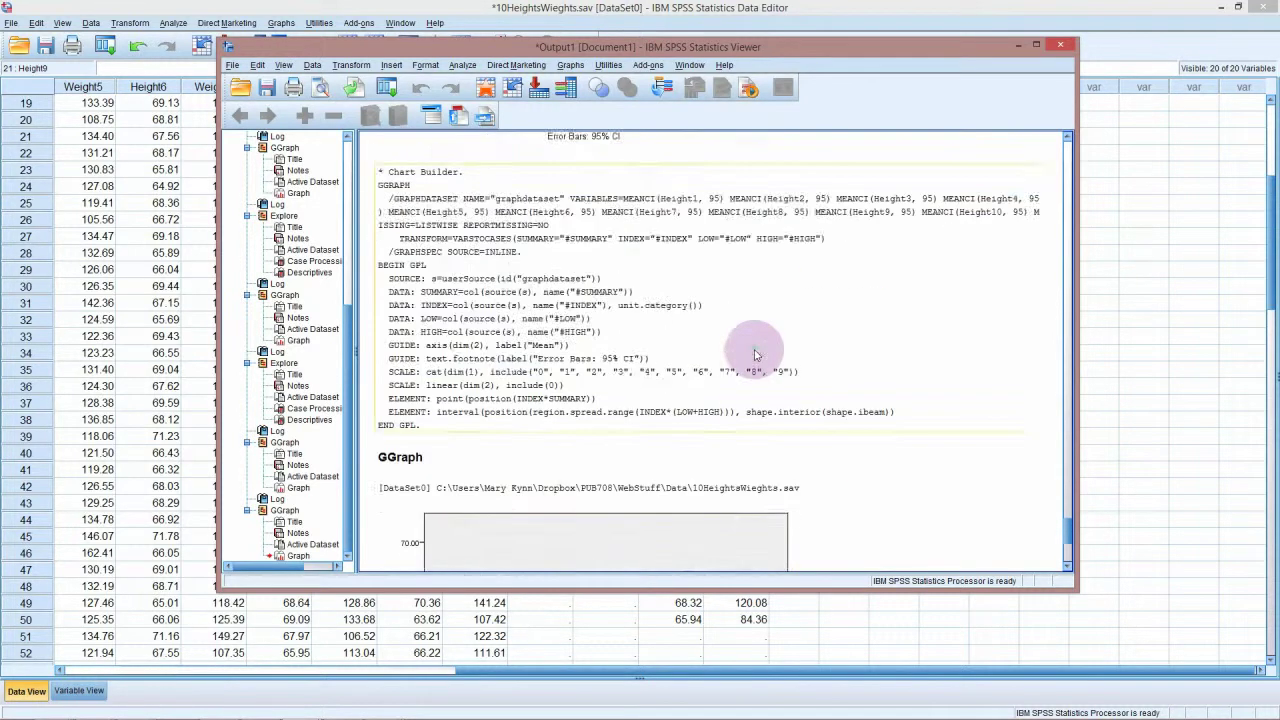
pyautogui.scroll(-1, 755, 353)
pyautogui.scroll(-3, 755, 353)
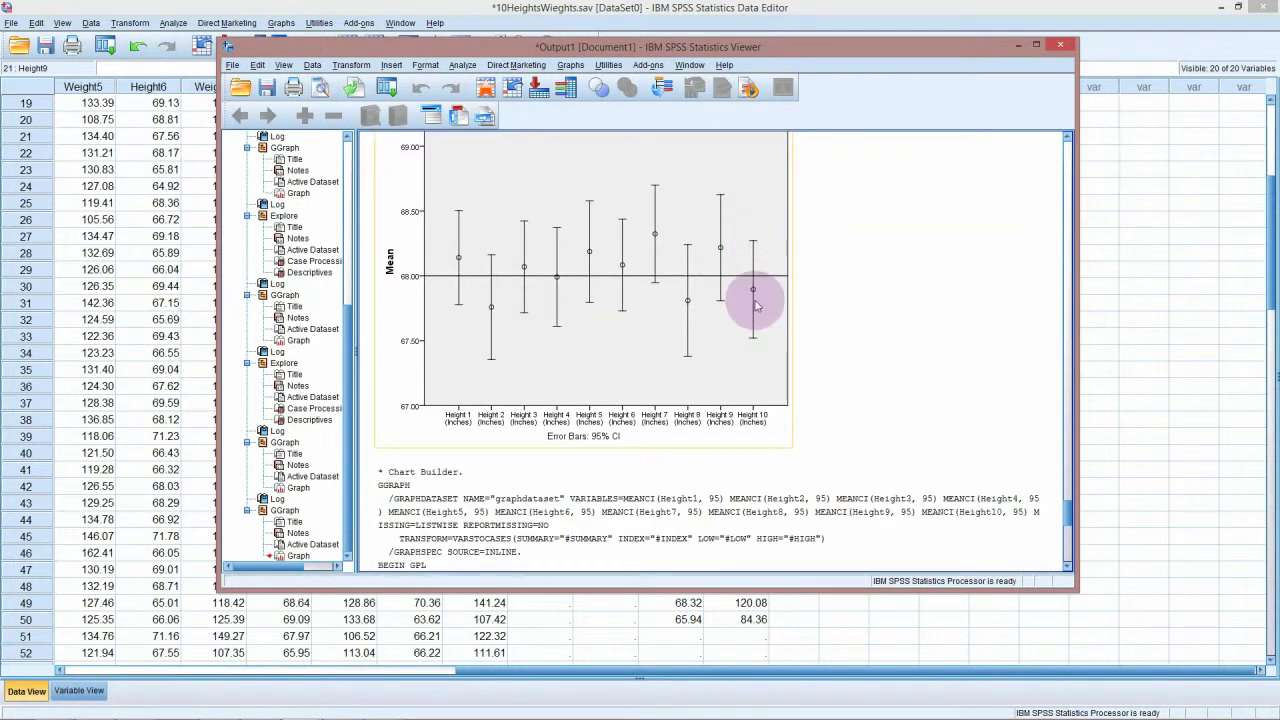
pyautogui.scroll(-3, 758, 400)
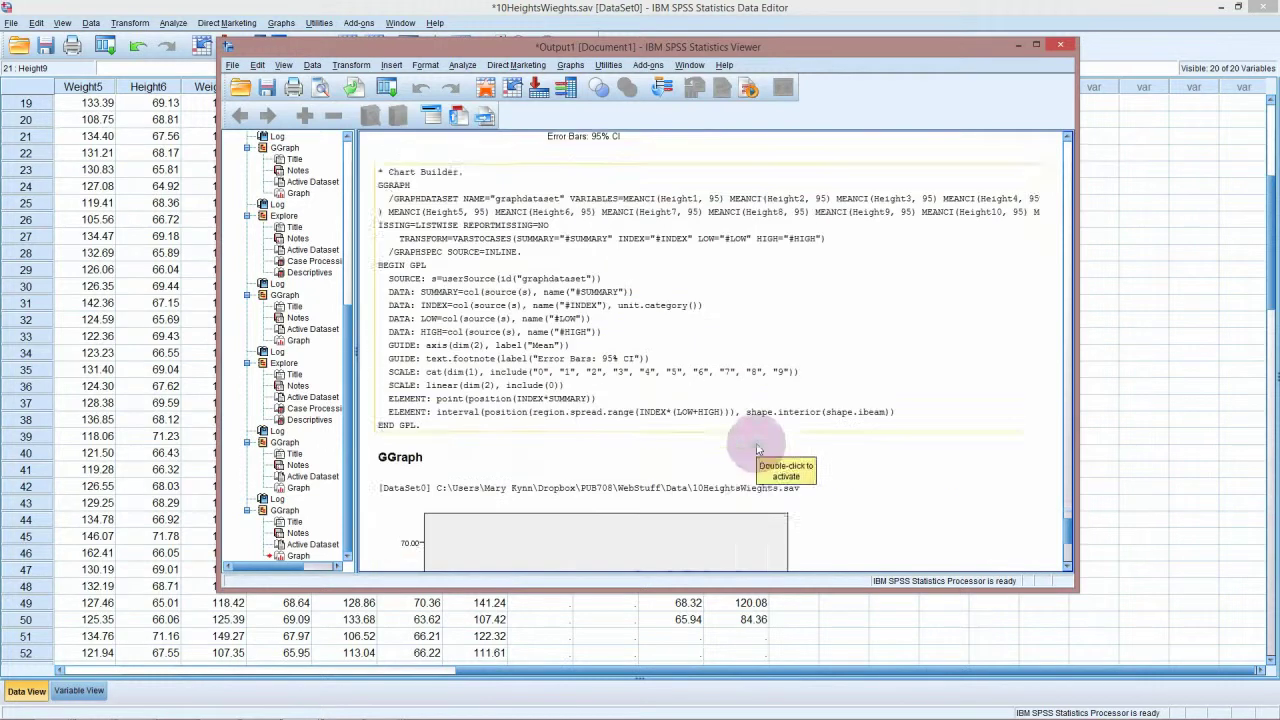
pyautogui.scroll(3, 758, 320)
pyautogui.scroll(-5, 758, 330)
pyautogui.scroll(2, 755, 452)
pyautogui.scroll(-5, 754, 440)
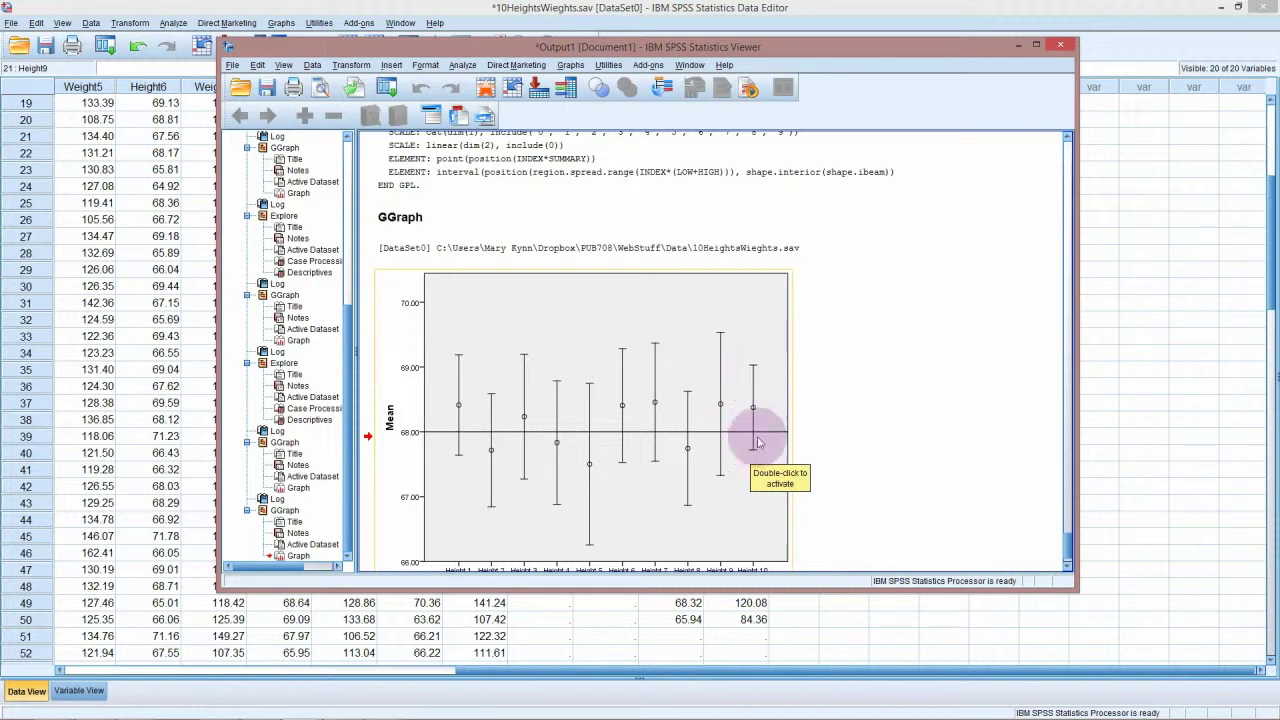
pyautogui.click(755, 388)
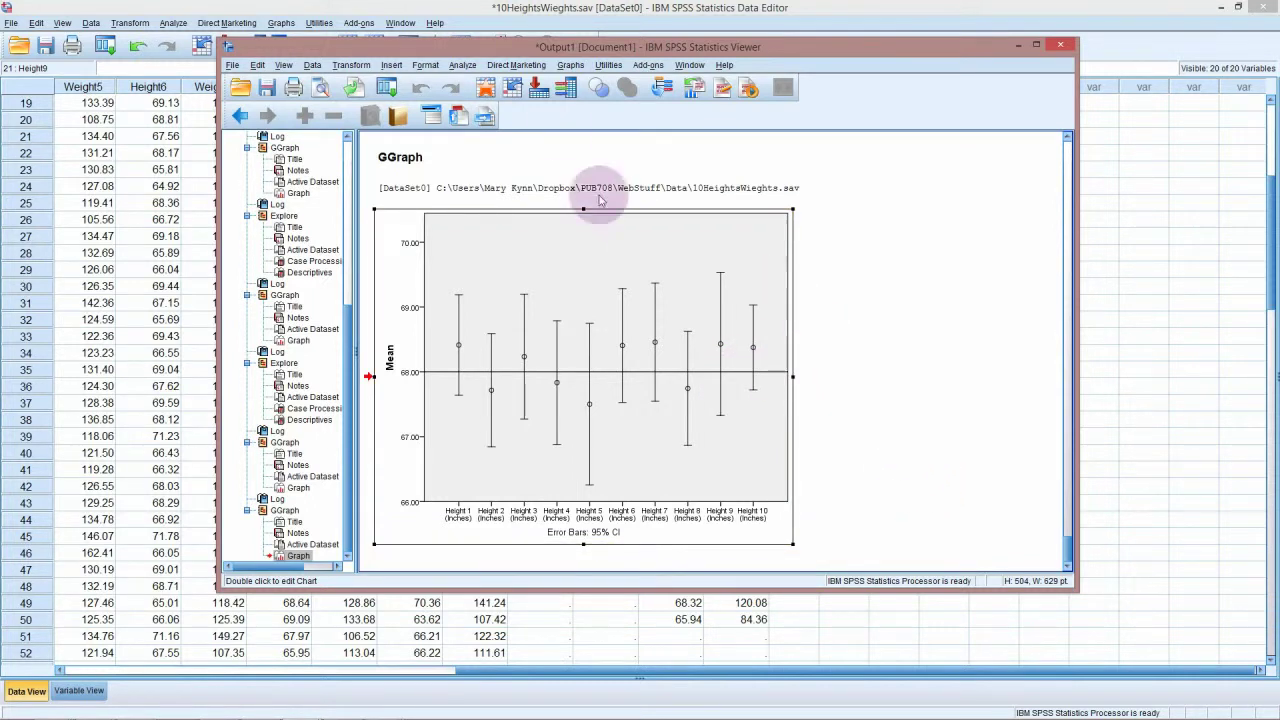
# Start a new Chart Builder error-bar chart with Height 1 (Inches) on the y-axis.
pyautogui.click(571, 65)
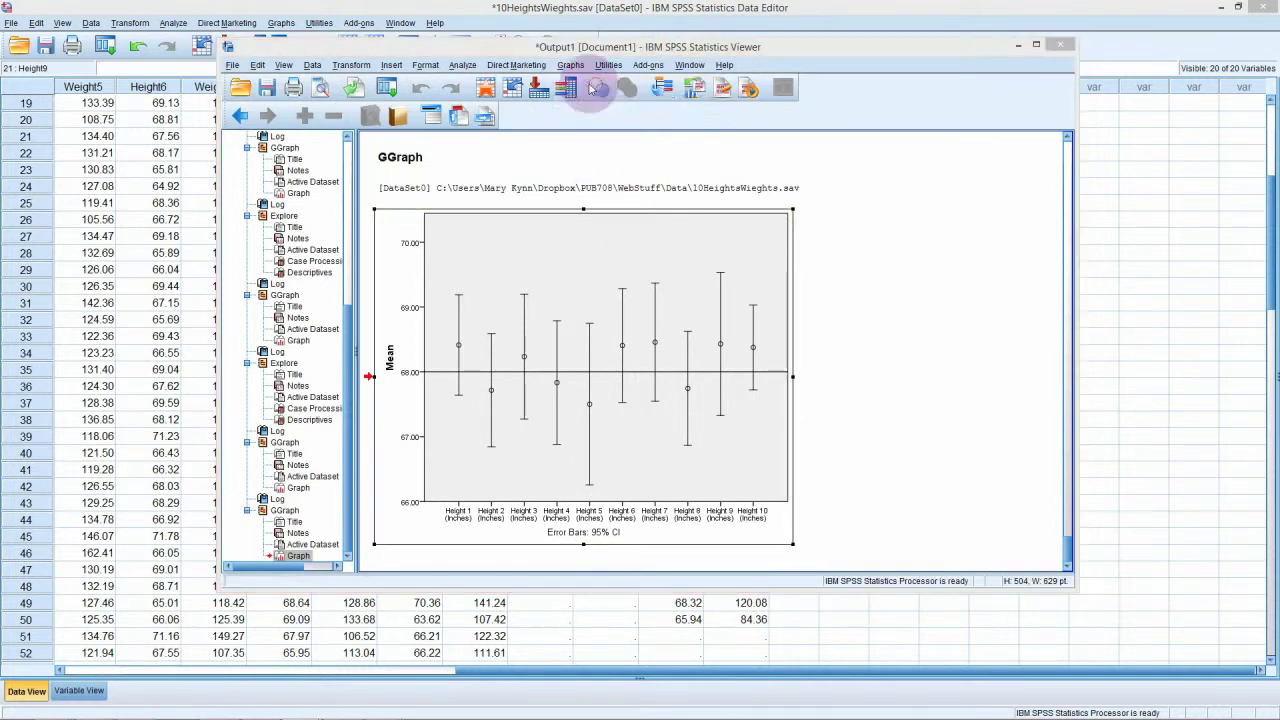
pyautogui.click(592, 84)
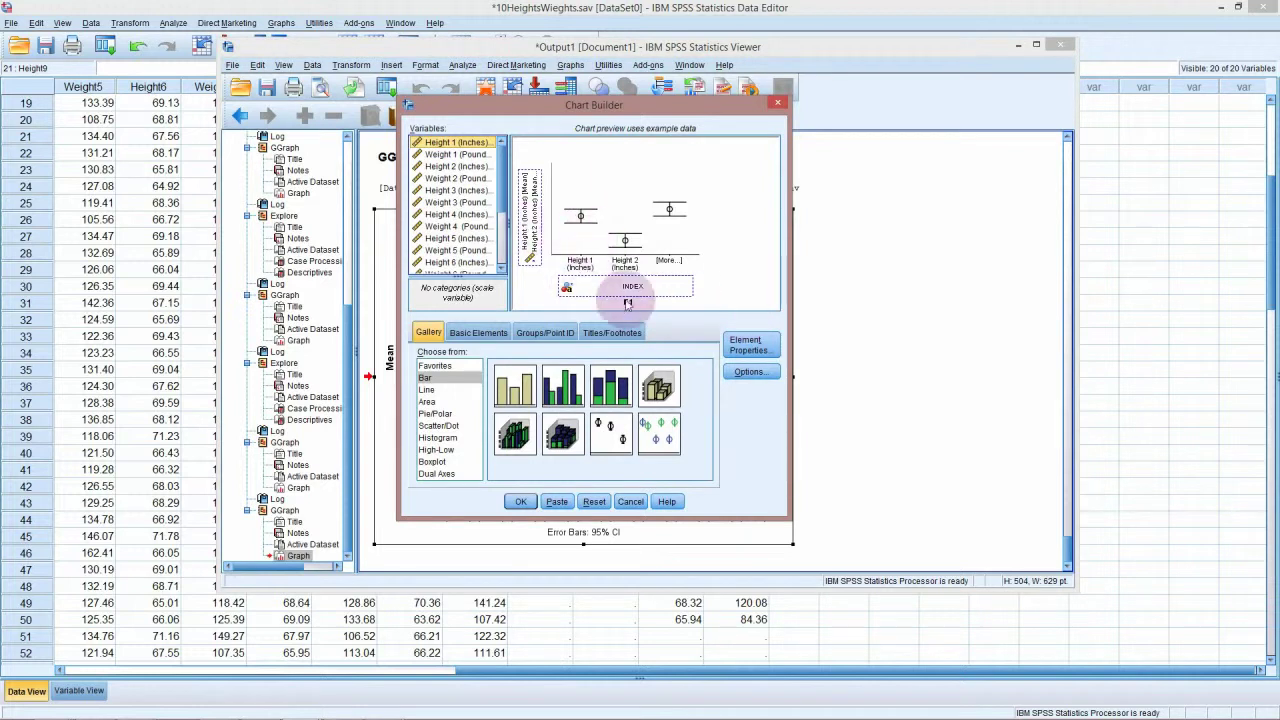
pyautogui.moveTo(545, 108); pyautogui.dragTo(623, 130)
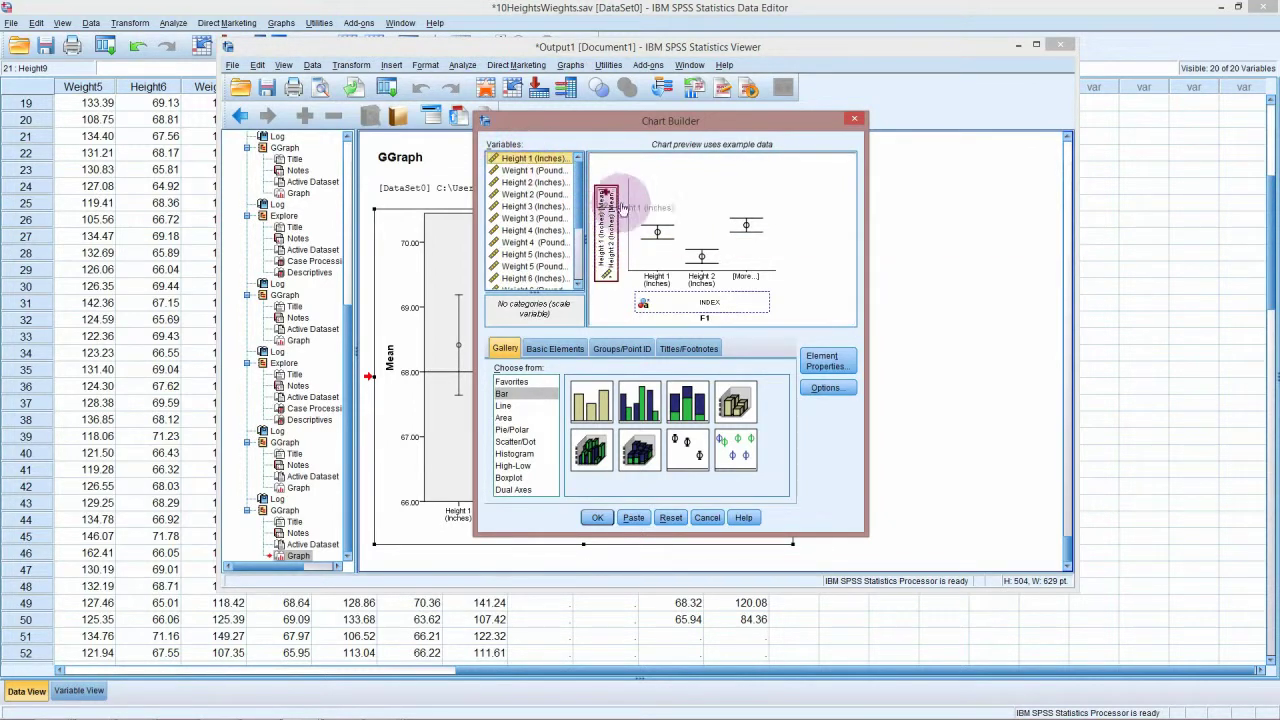
pyautogui.moveTo(530, 158); pyautogui.dragTo(607, 200)
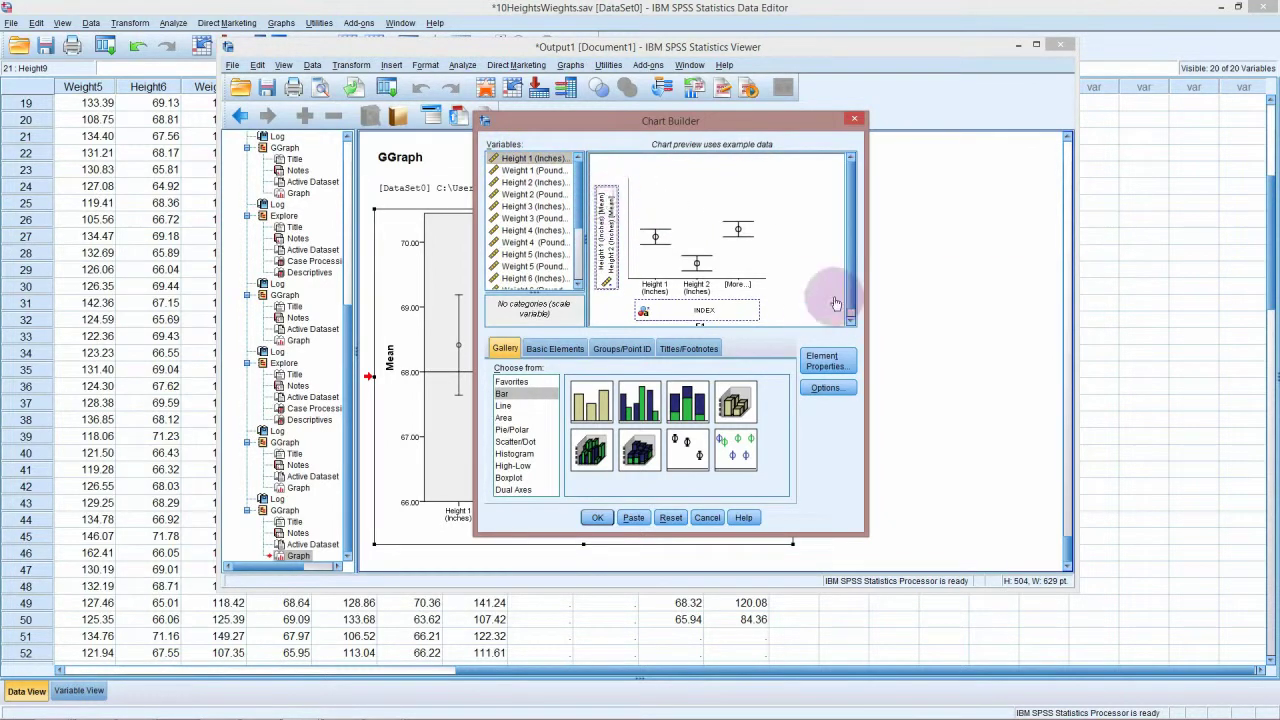
pyautogui.moveTo(845, 287); pyautogui.dragTo(850, 290)
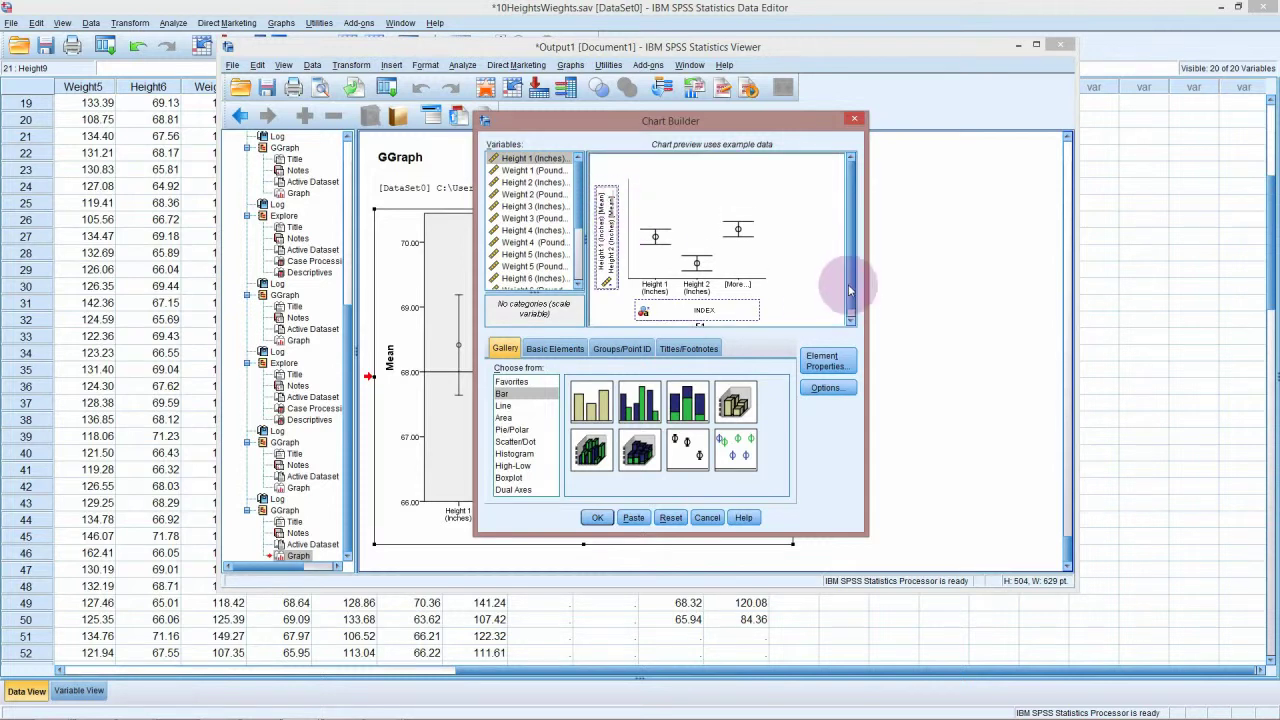
# Set the error bars' confidence interval level to 99% and generate the chart.
pyautogui.click(826, 361)
pyautogui.click(828, 366)
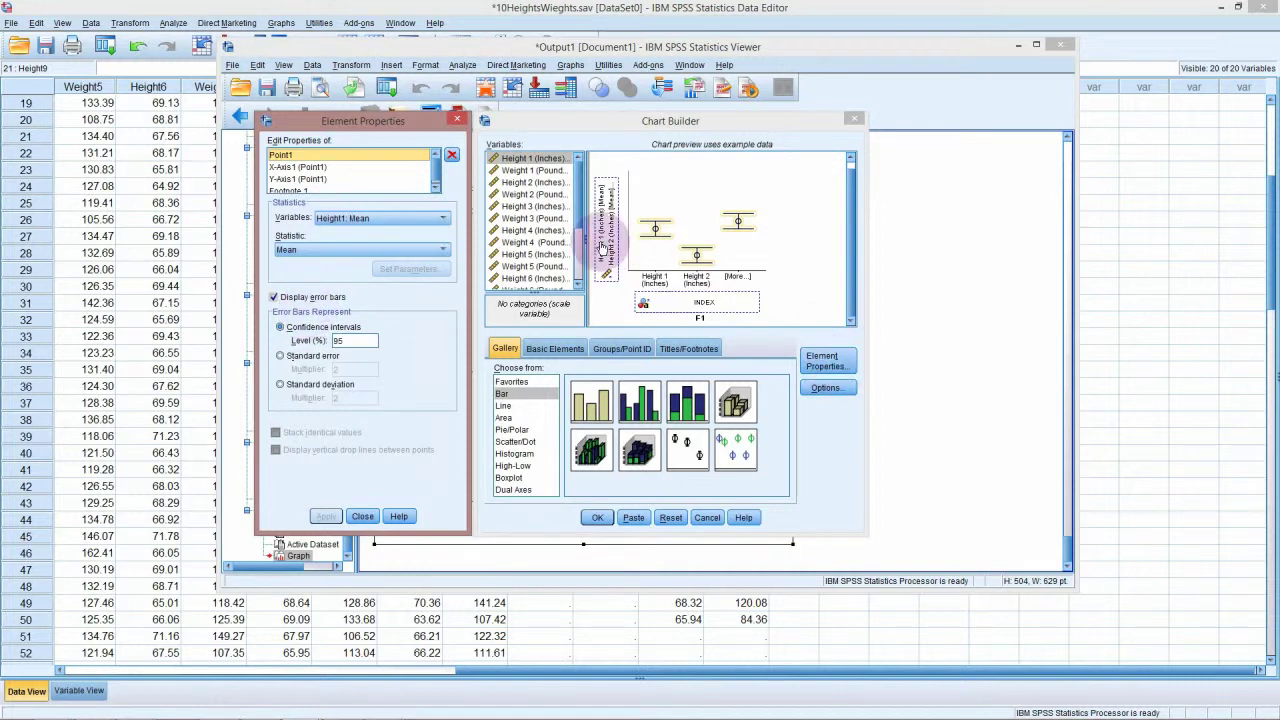
pyautogui.click(601, 248)
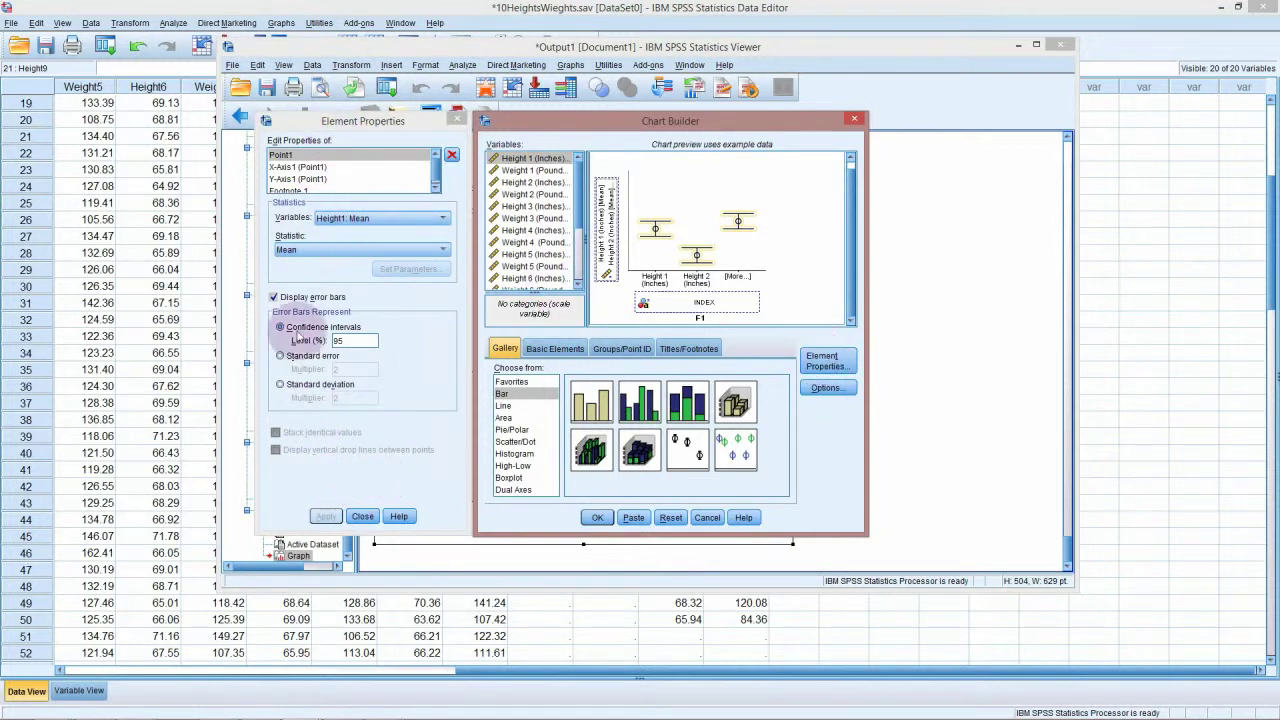
pyautogui.click(354, 340)
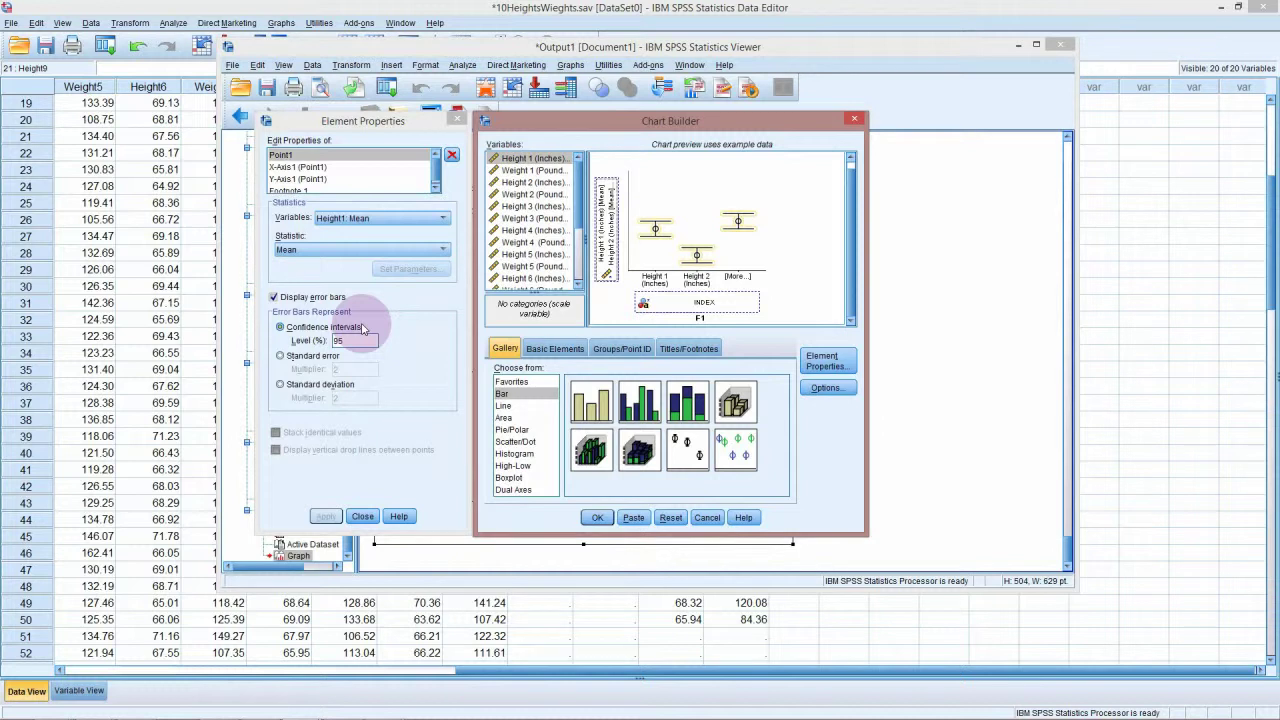
pyautogui.click(358, 341)
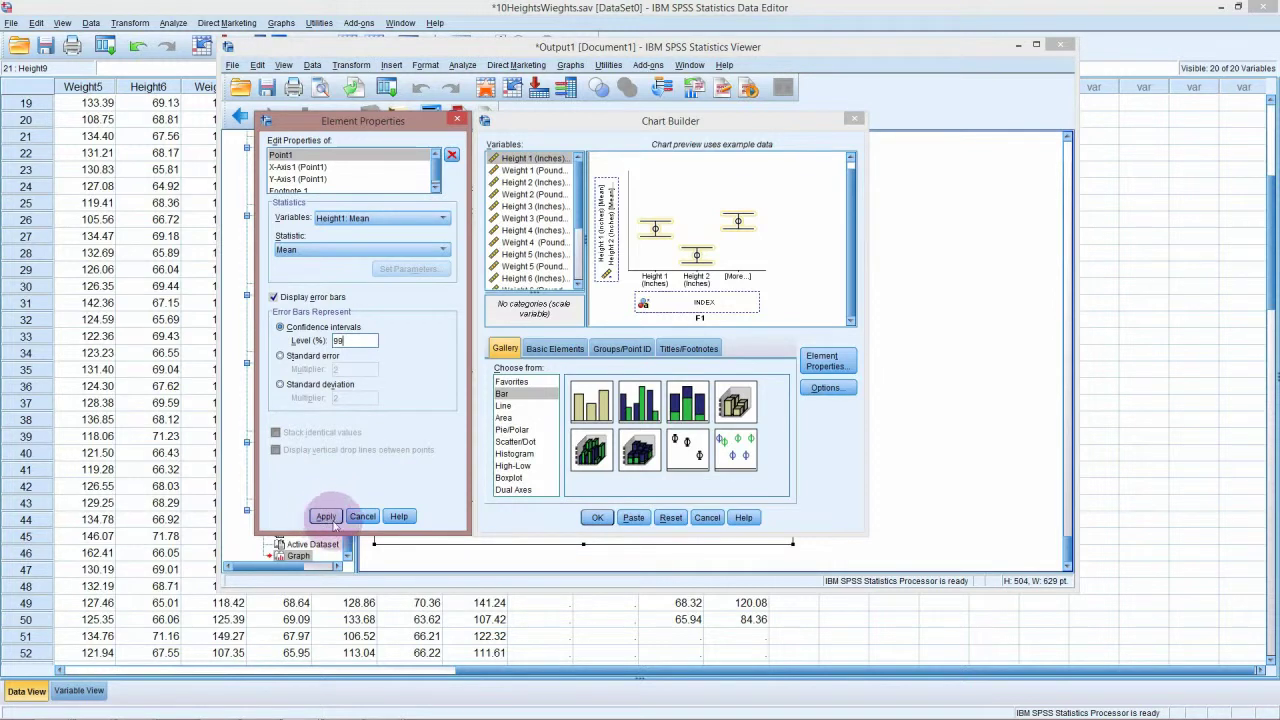
pyautogui.click(325, 518)
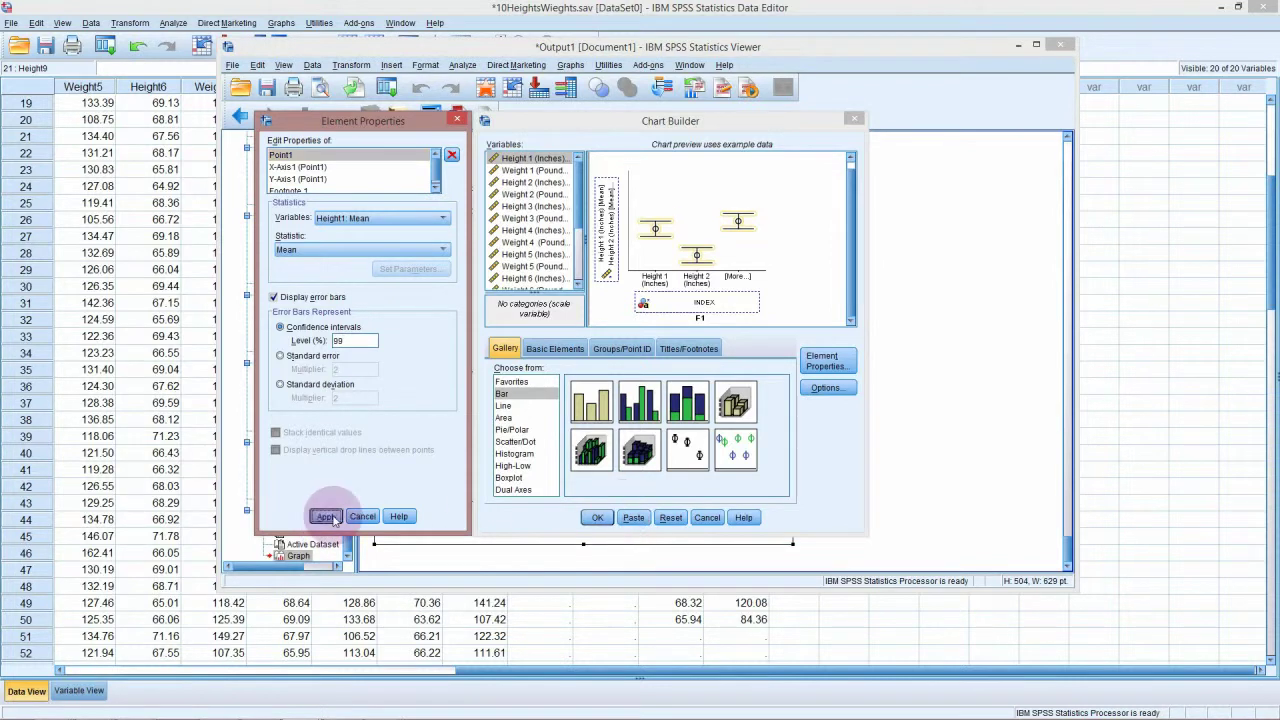
pyautogui.click(604, 517)
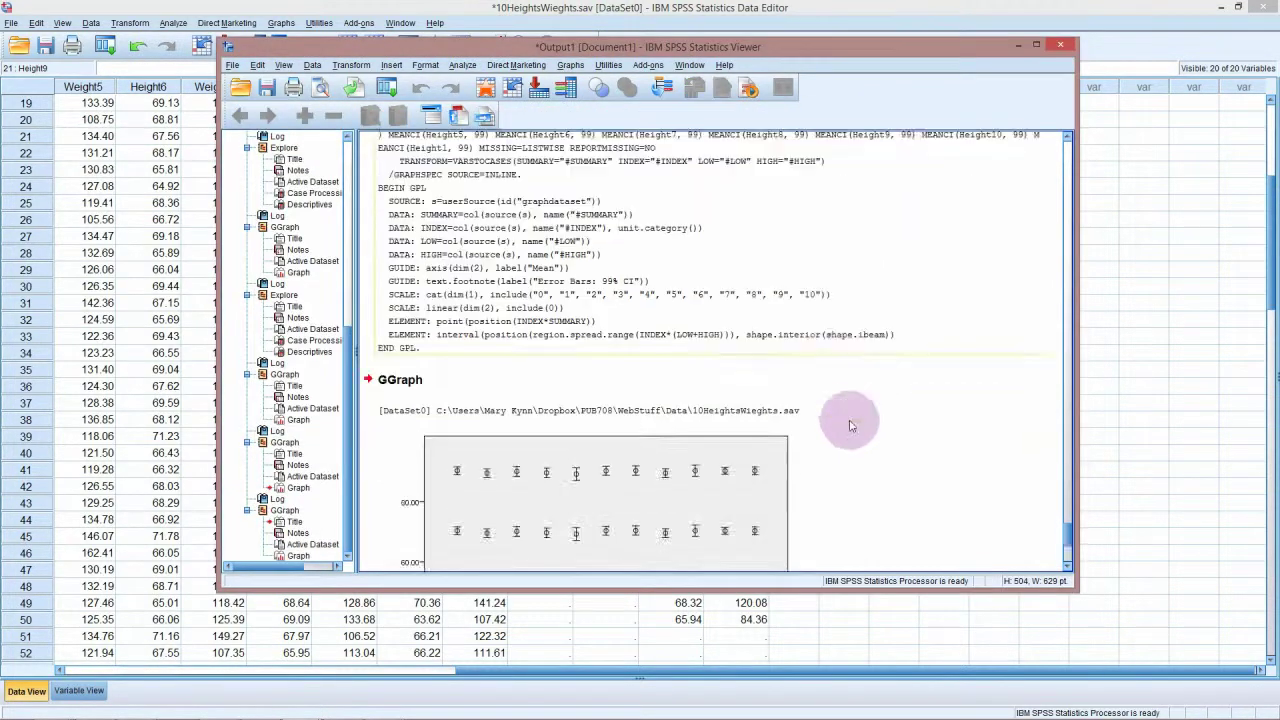
# In the 99% CI chart's y-axis Scale settings, set a manual minimum of 65 and apply.
pyautogui.click(410, 502)
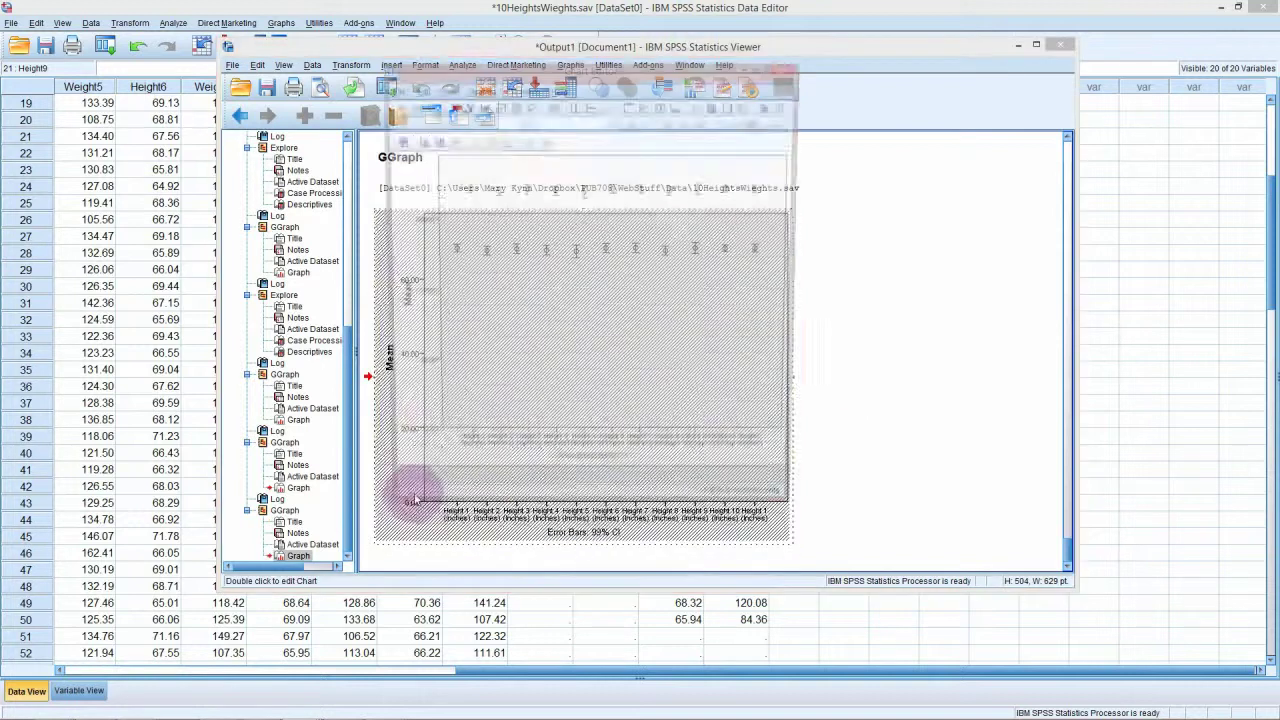
pyautogui.doubleClick(410, 502)
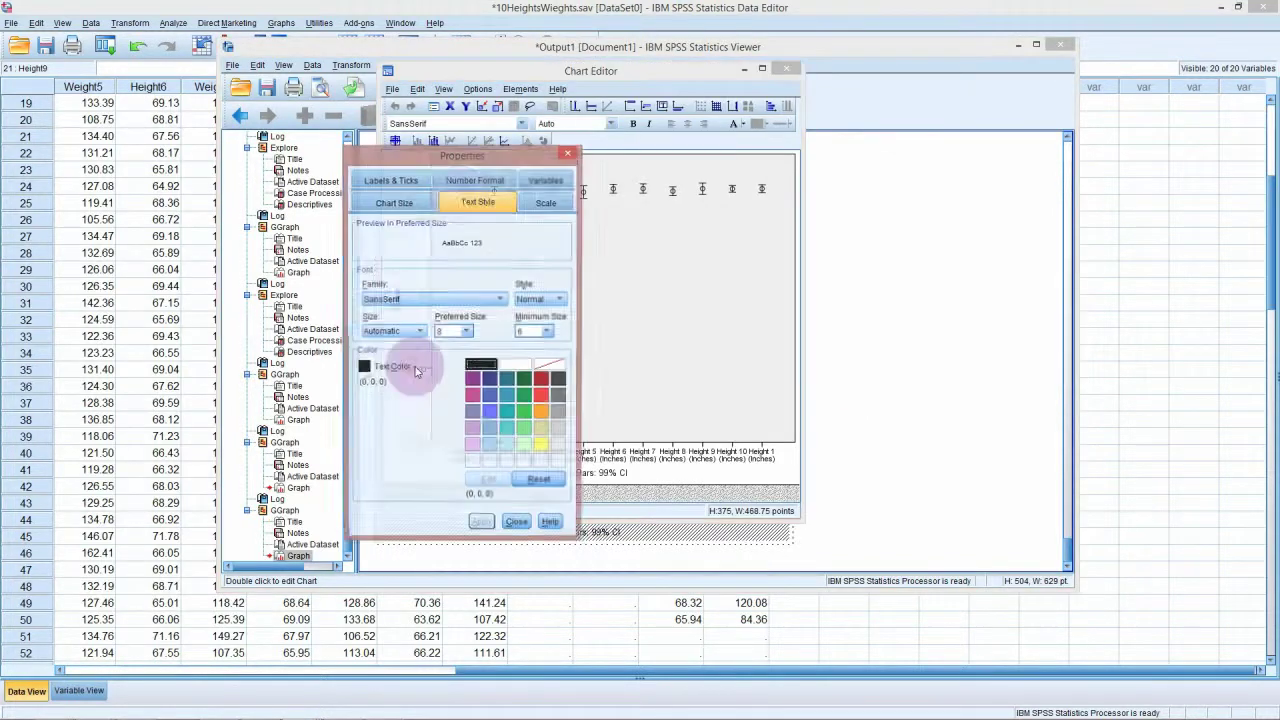
pyautogui.doubleClick(410, 370)
pyautogui.click(540, 201)
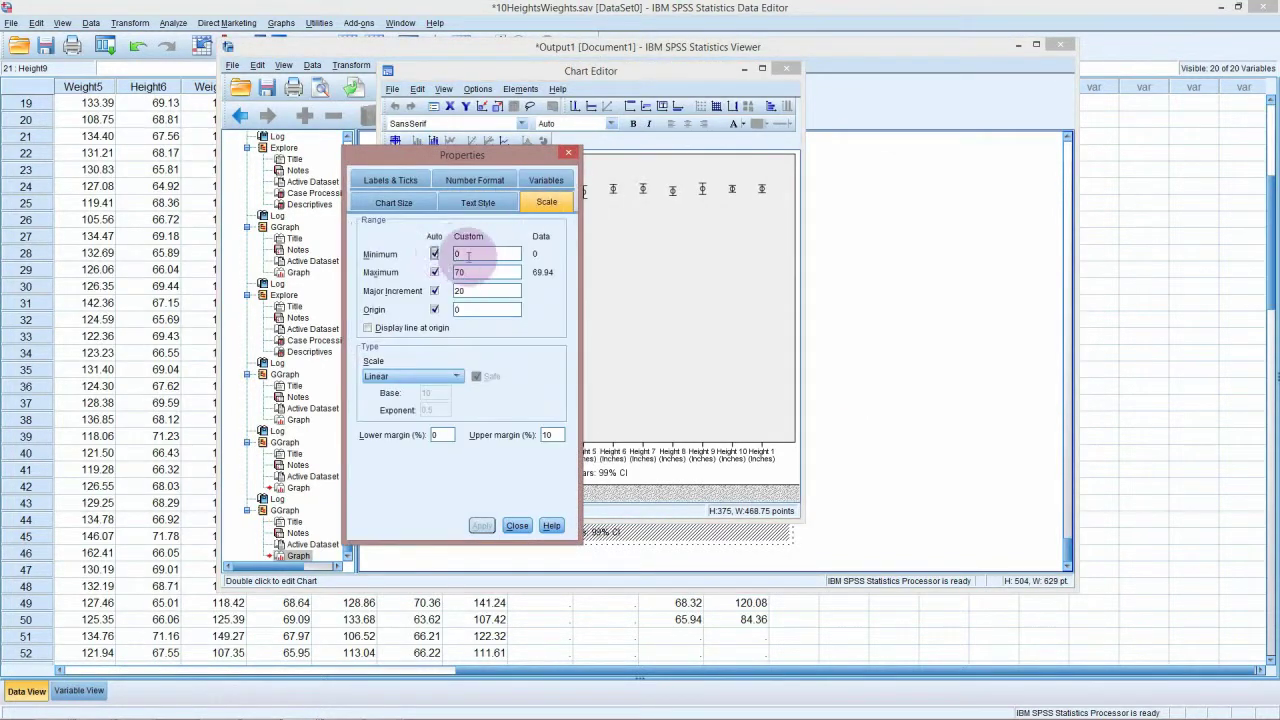
pyautogui.click(434, 254)
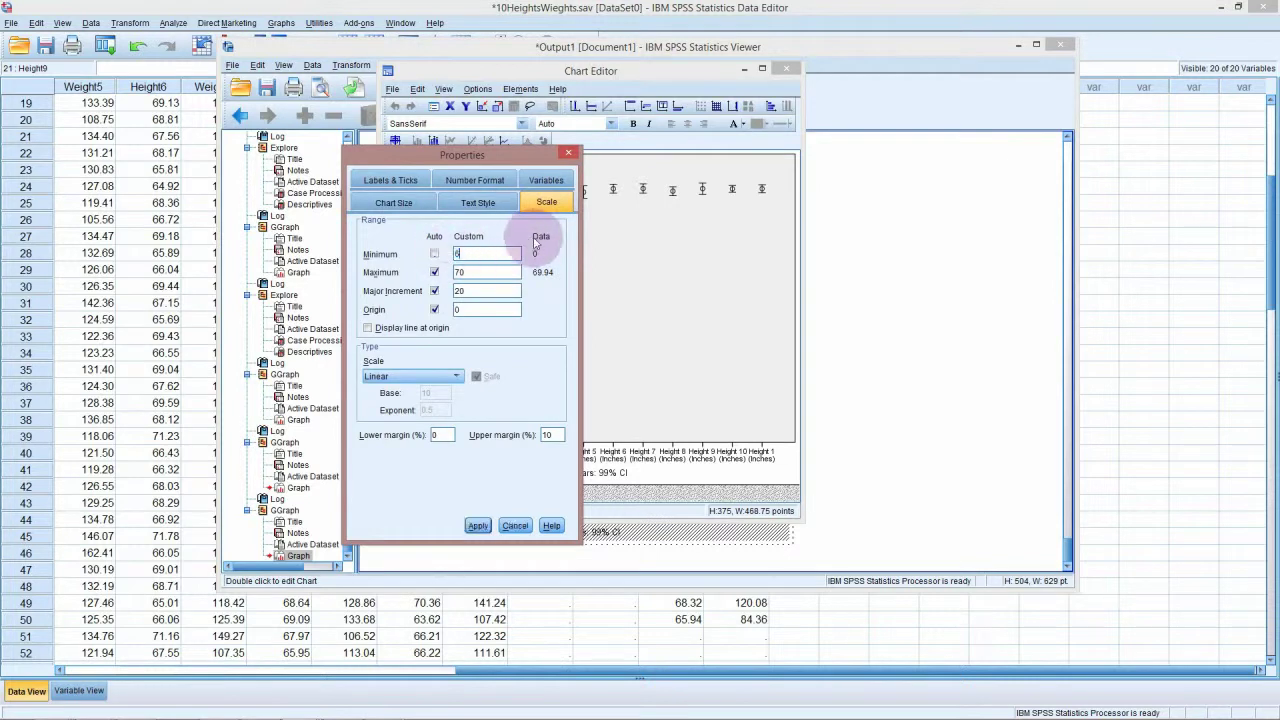
pyautogui.write('67')
pyautogui.click(481, 525)
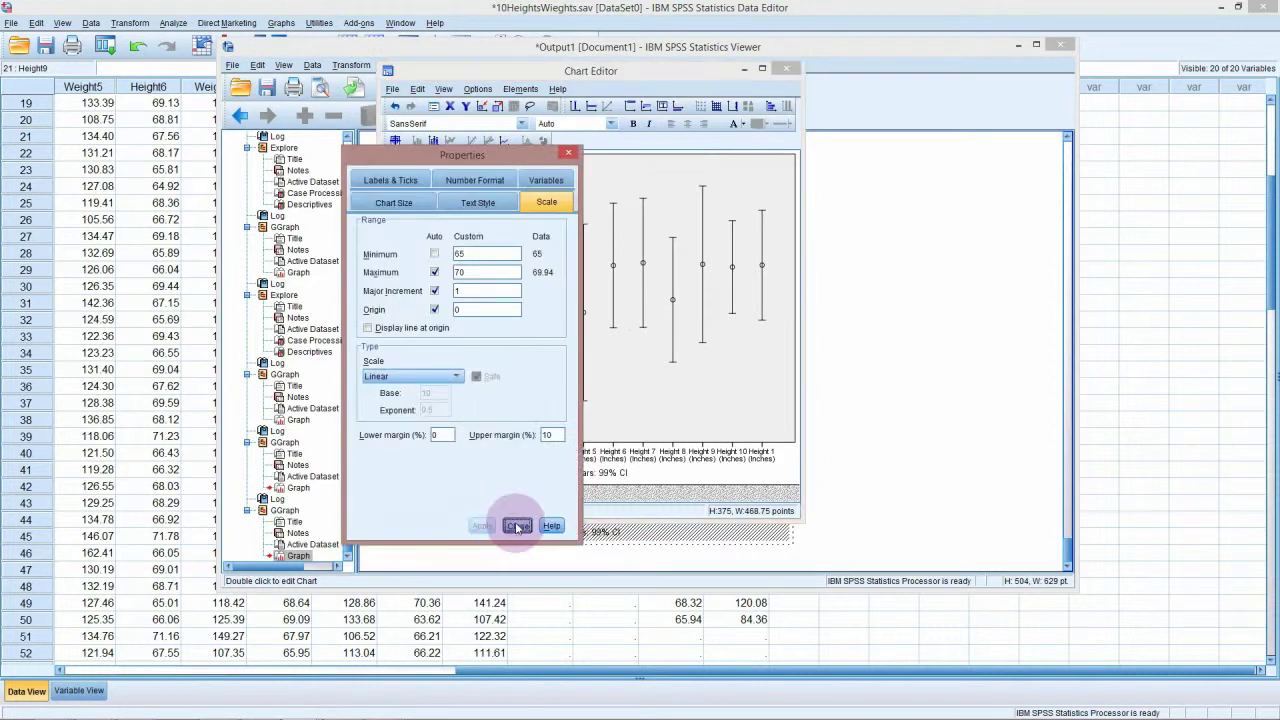
# Add a y-axis reference line at 68 to the 99% CI chart and close the editor.
pyautogui.click(516, 525)
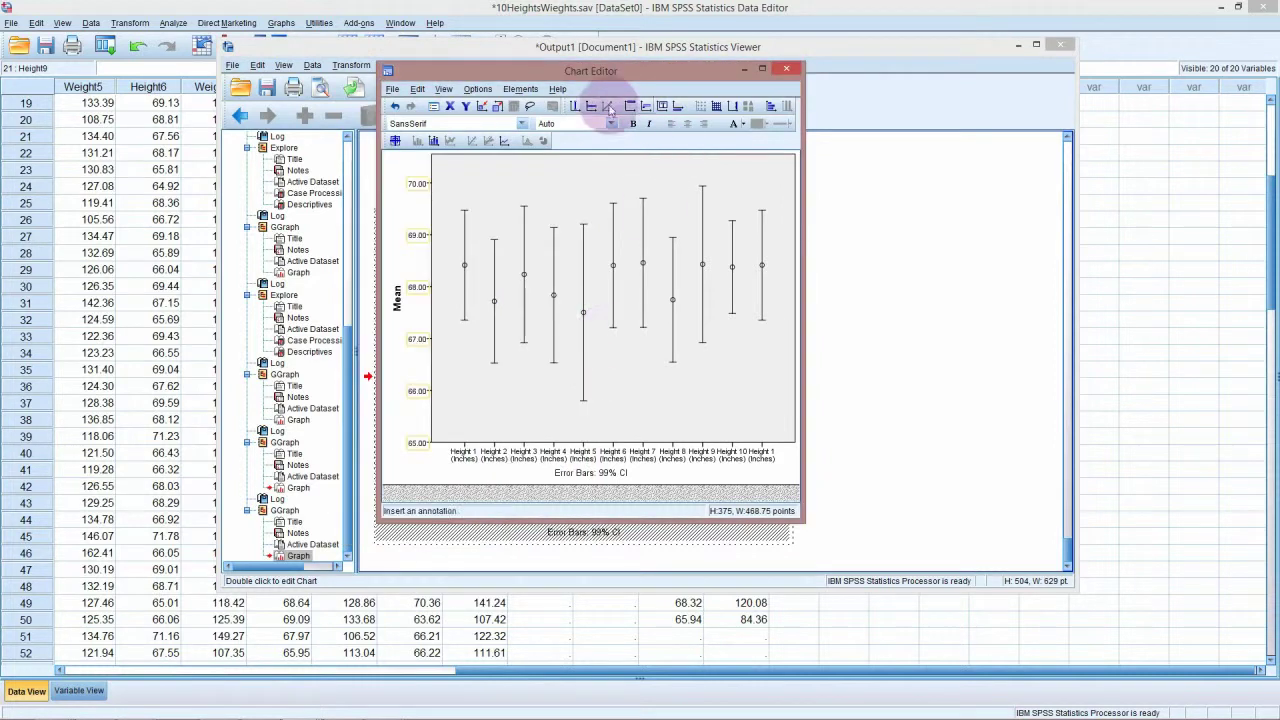
pyautogui.click(591, 106)
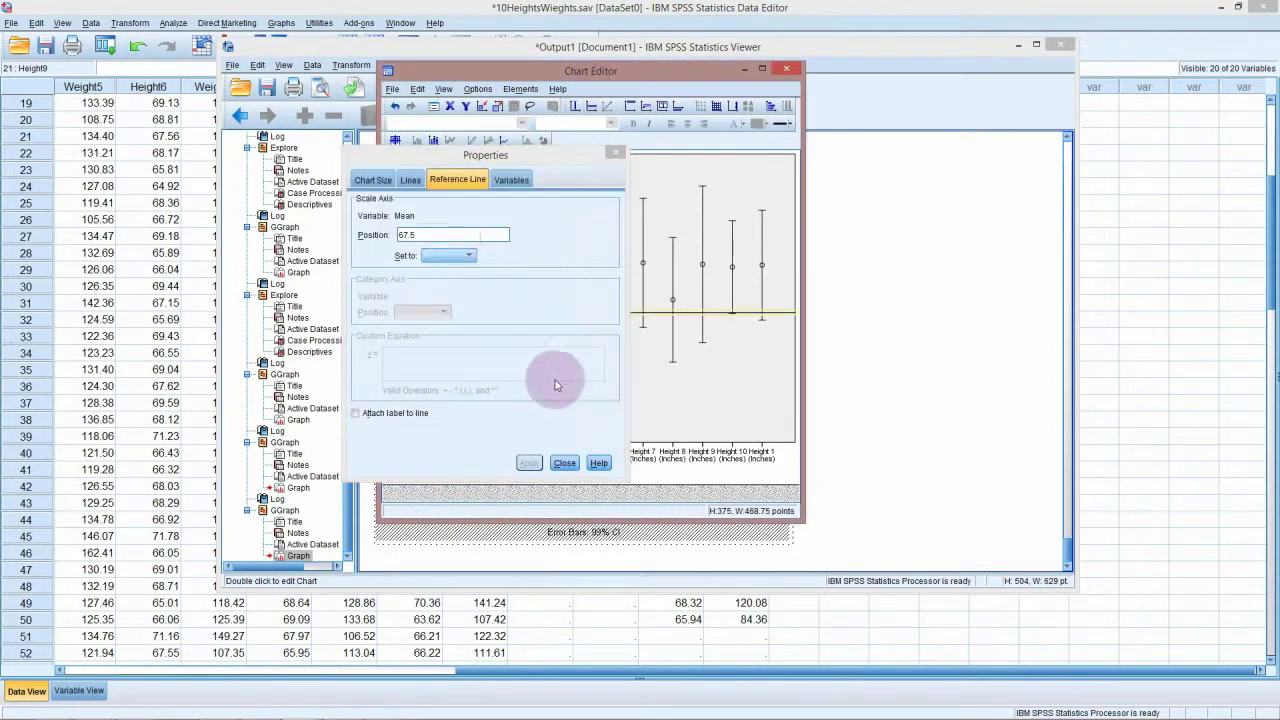
pyautogui.moveTo(470, 236); pyautogui.dragTo(395, 235)
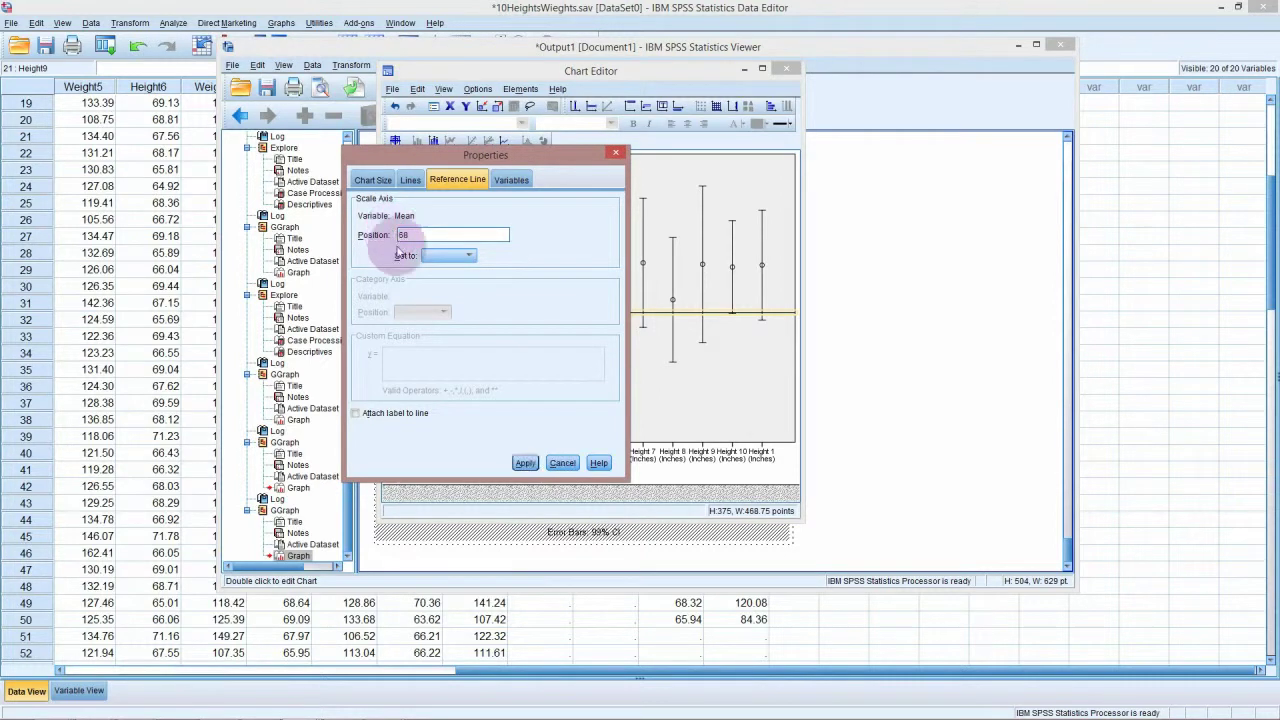
pyautogui.click(525, 462)
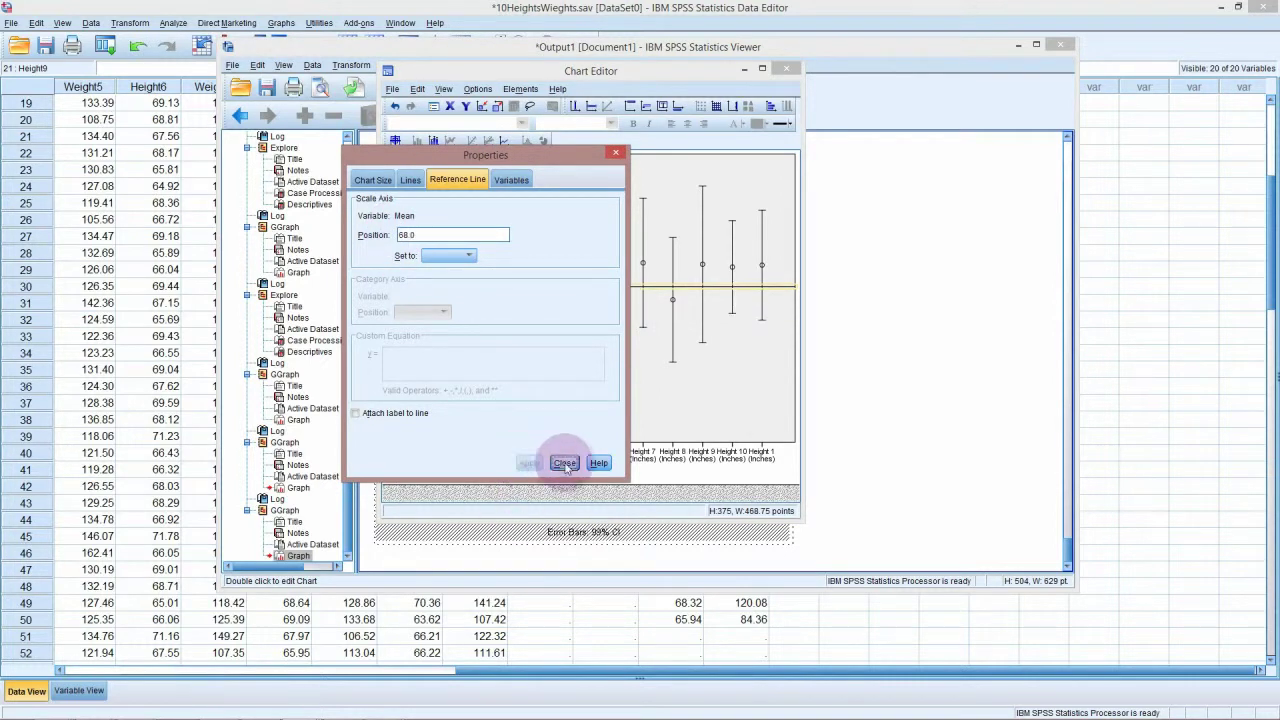
pyautogui.click(552, 461)
pyautogui.hotkey('alt', 'F4')
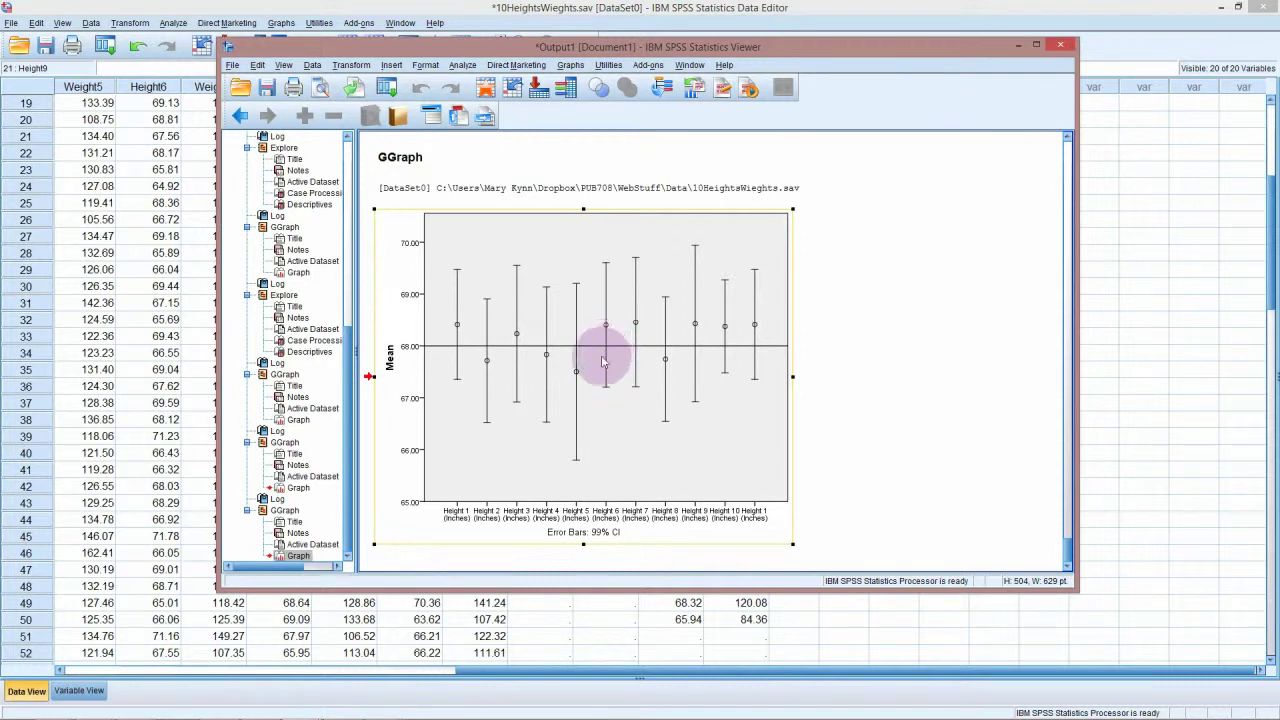
# Scroll the Viewer back to the 95% CI error-bar chart and select it.
pyautogui.scroll(8, 606, 354)
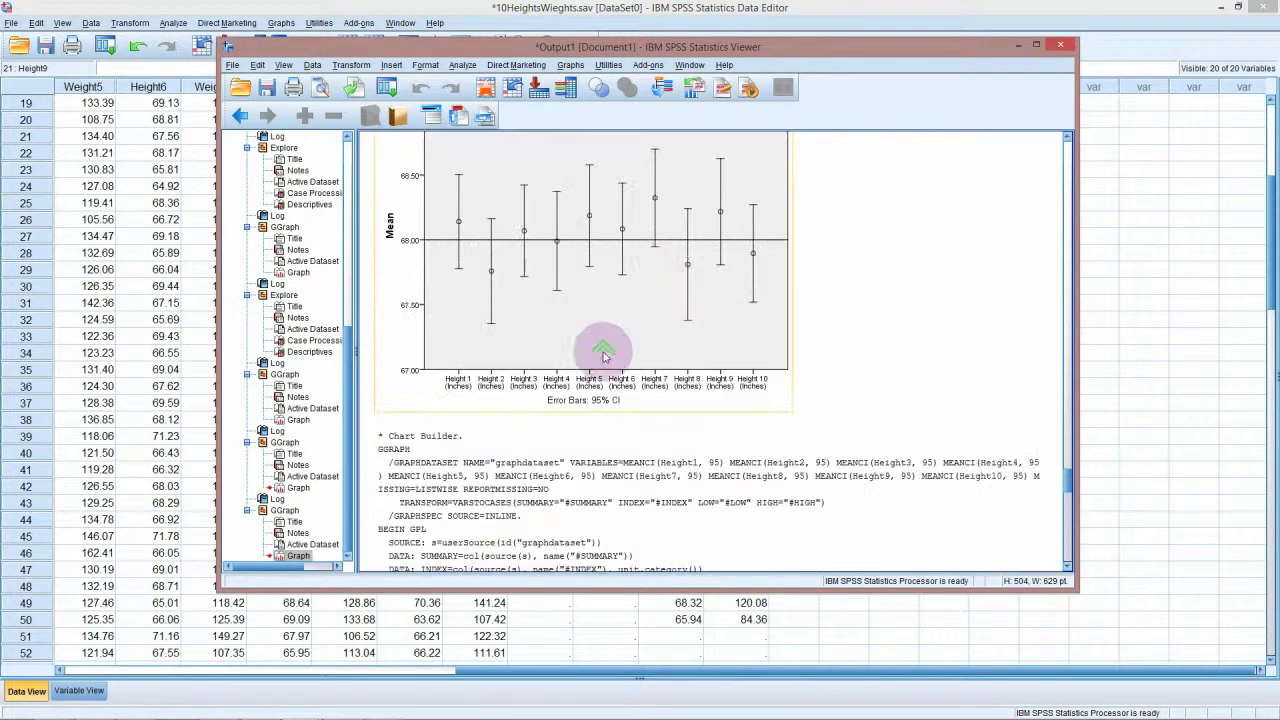
pyautogui.scroll(-3, 604, 356)
pyautogui.scroll(5, 604, 356)
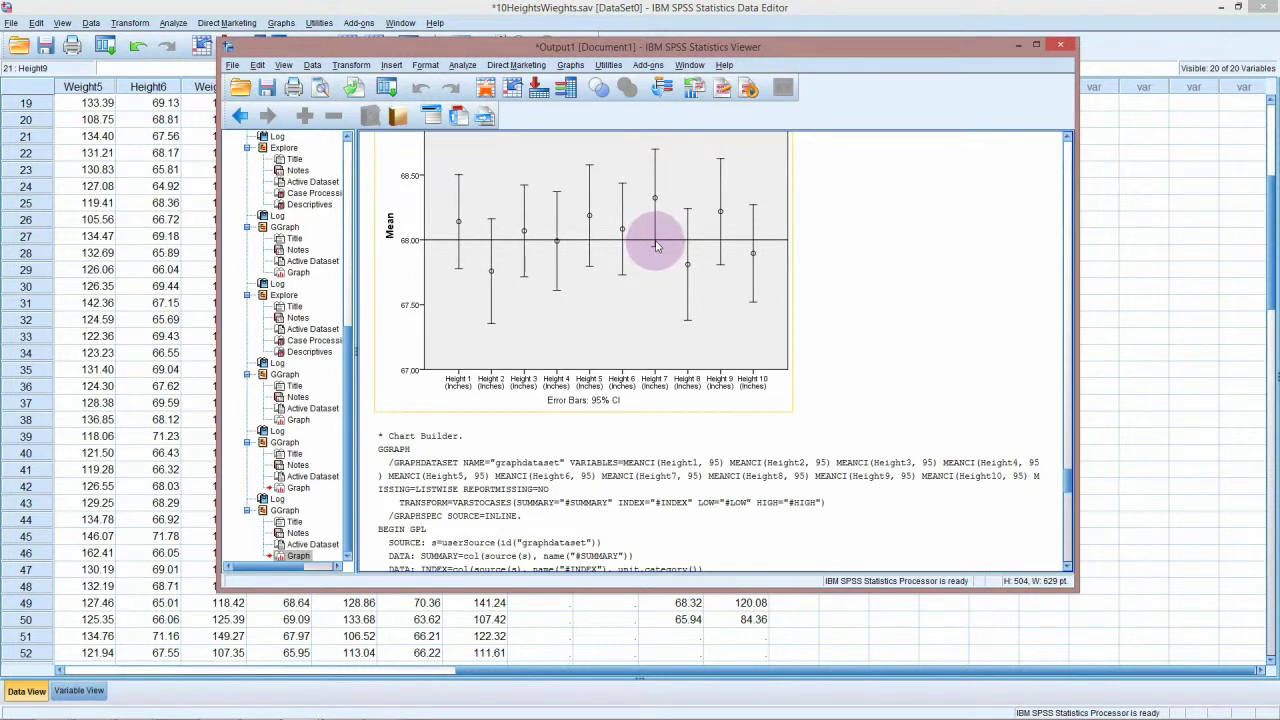
pyautogui.scroll(-8, 657, 245)
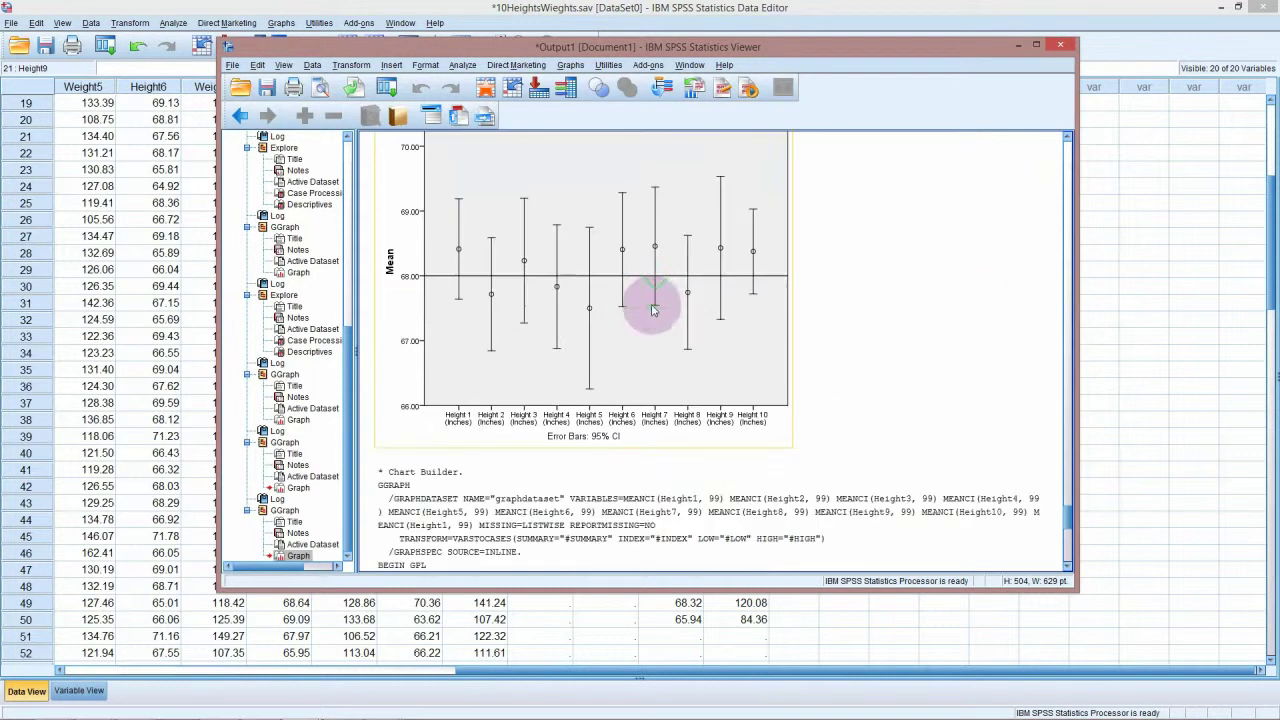
pyautogui.scroll(8, 652, 310)
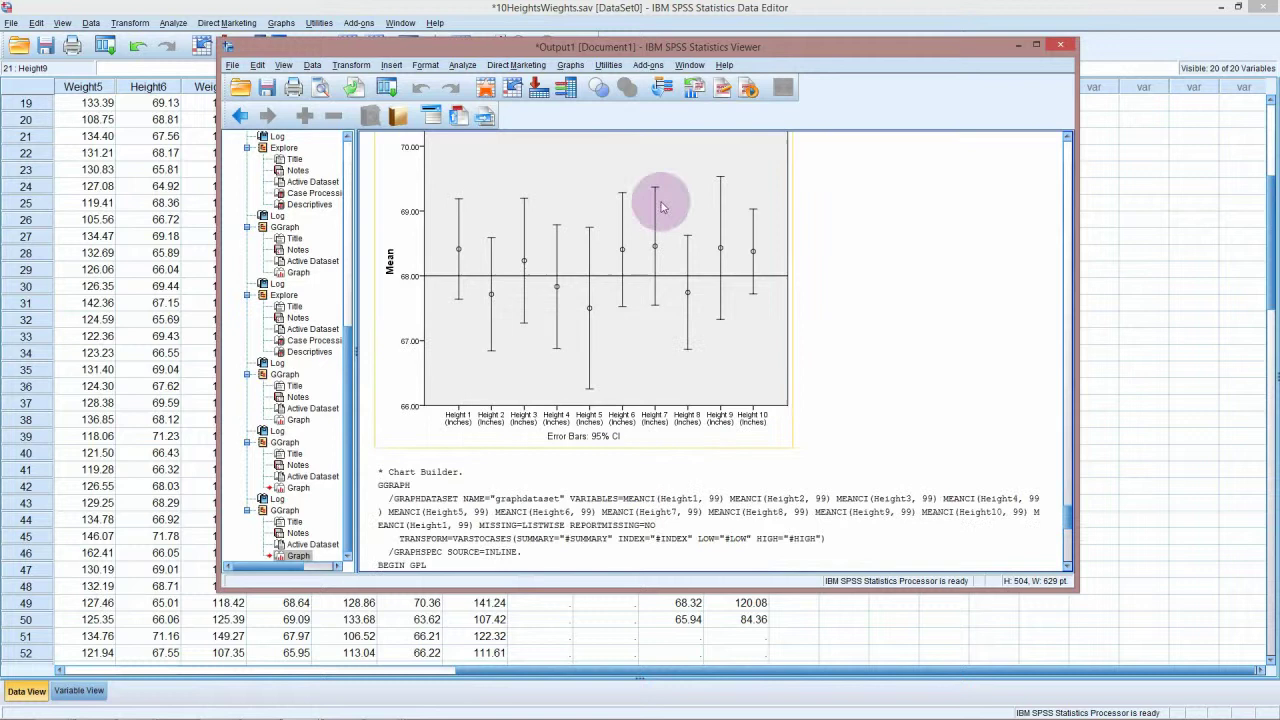
pyautogui.scroll(1, 658, 303)
pyautogui.click(651, 300)
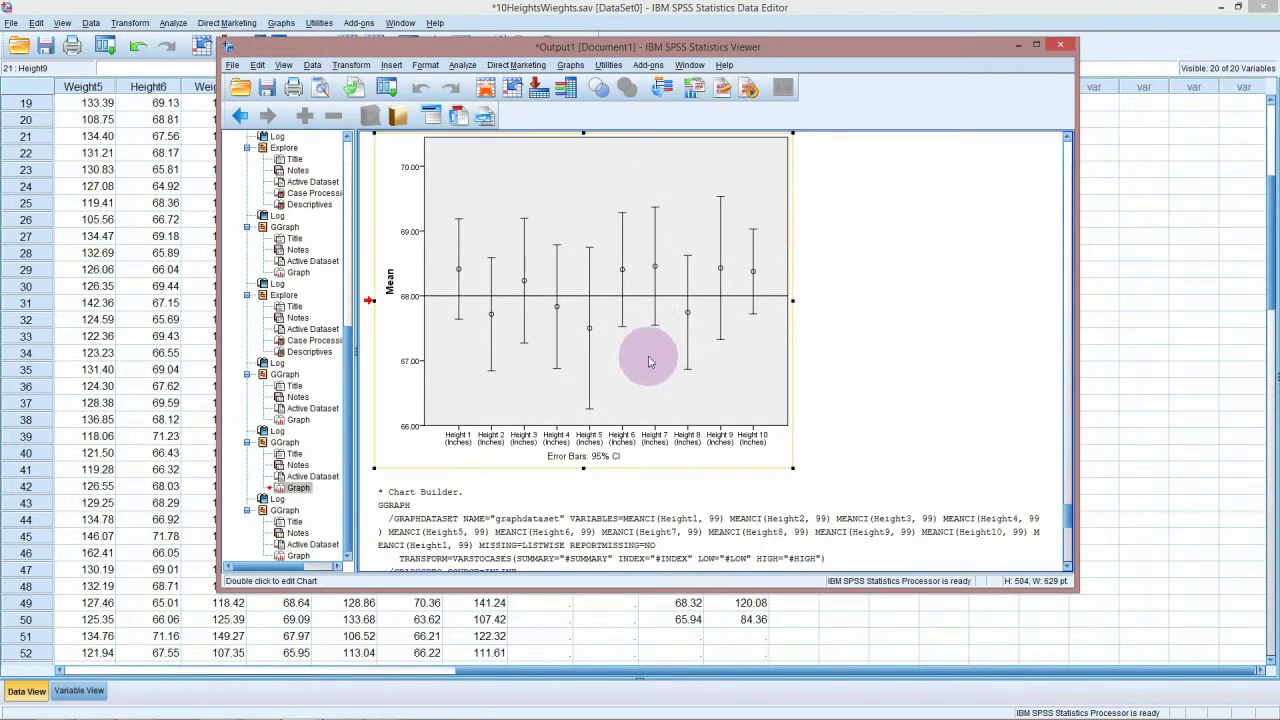
pyautogui.scroll(-1, 652, 354)
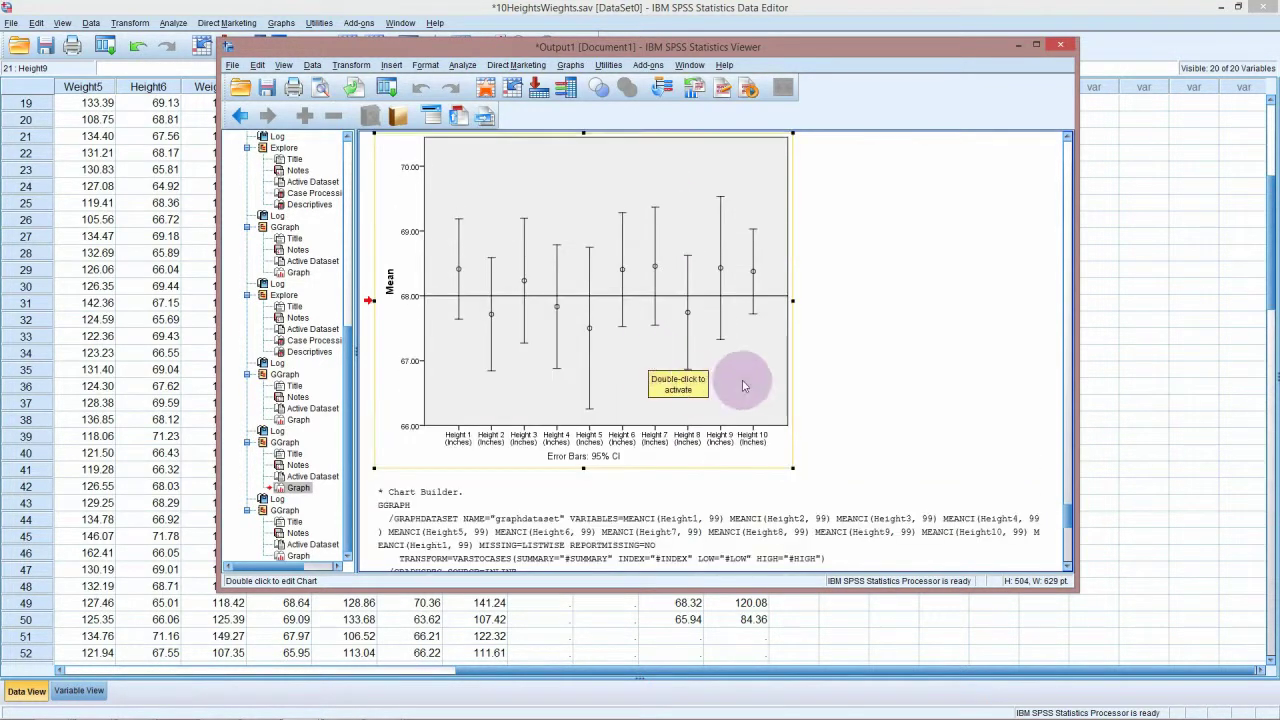
pyautogui.scroll(1, 648, 362)
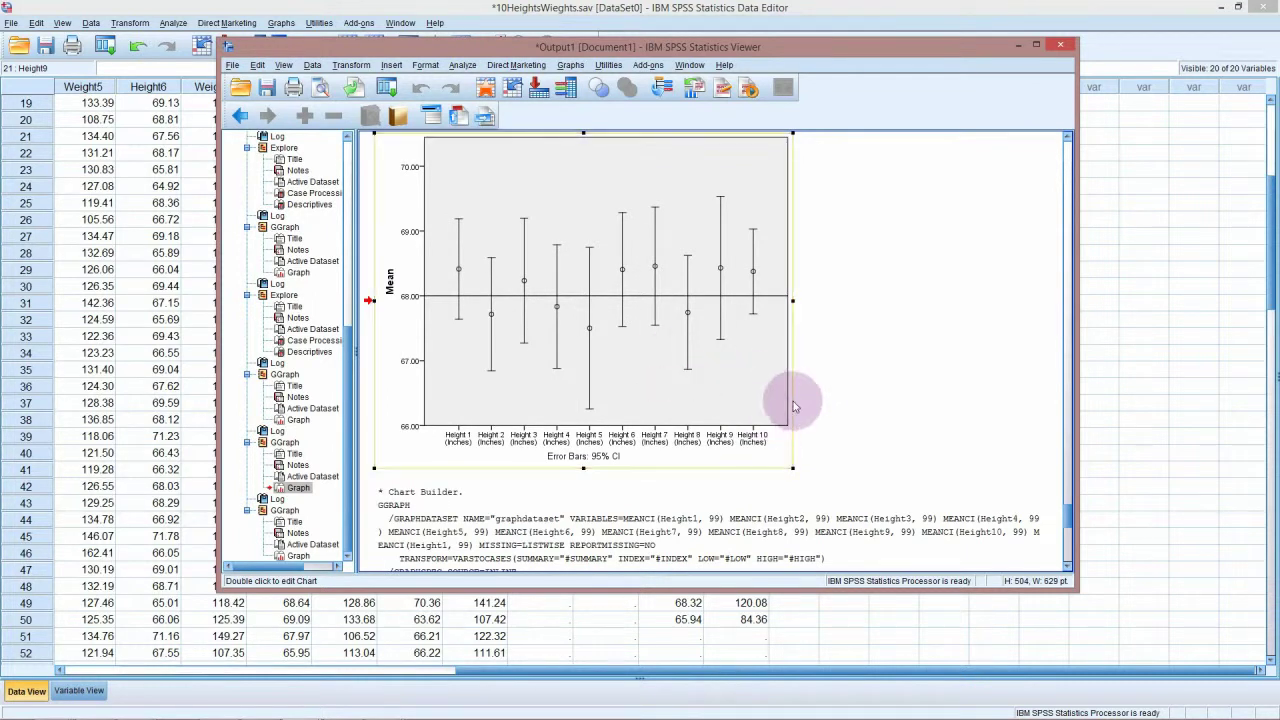
# Rebuild the error-bar chart with the confidence level changed from 99% to 80%.
pyautogui.click(567, 66)
pyautogui.click(582, 83)
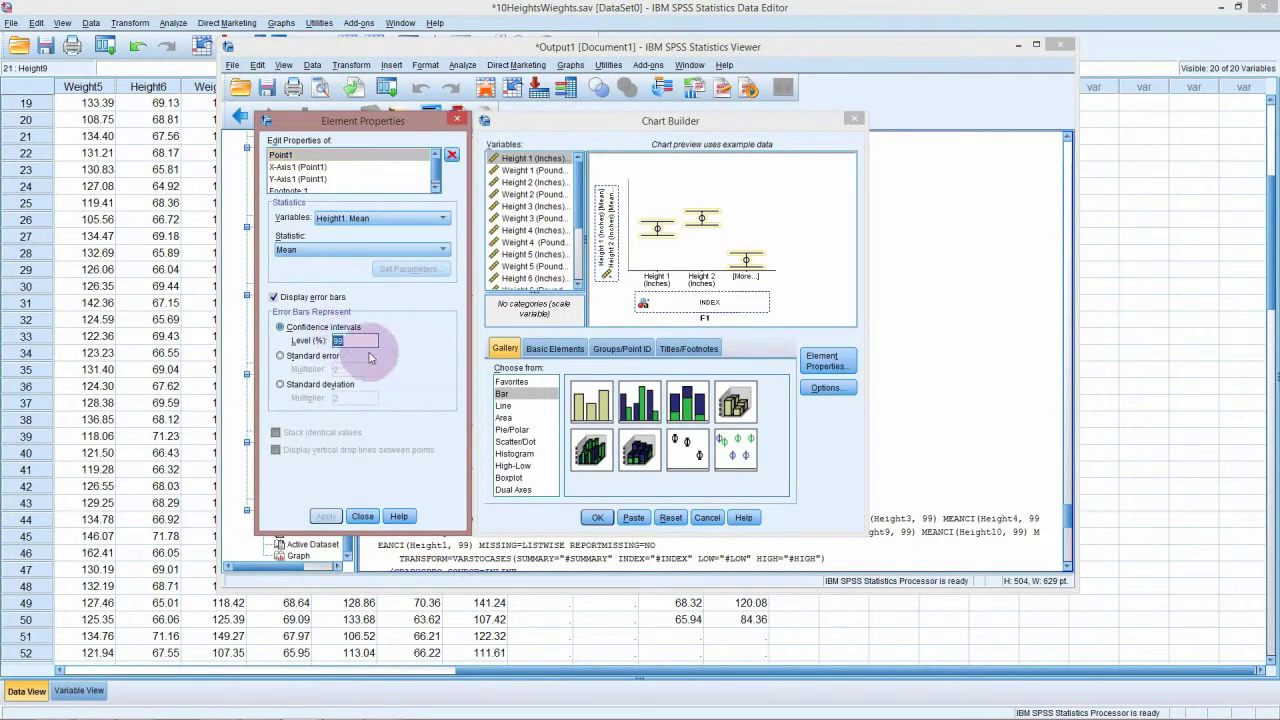
pyautogui.doubleClick(346, 340)
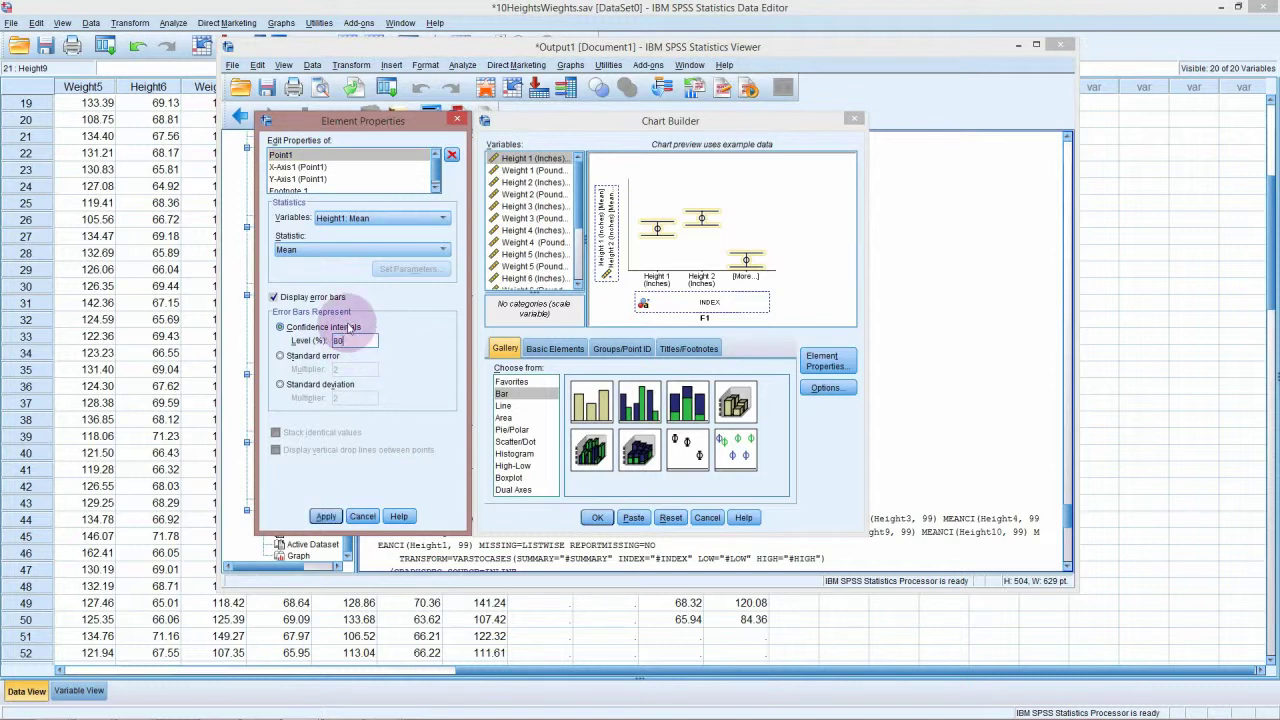
pyautogui.click(326, 516)
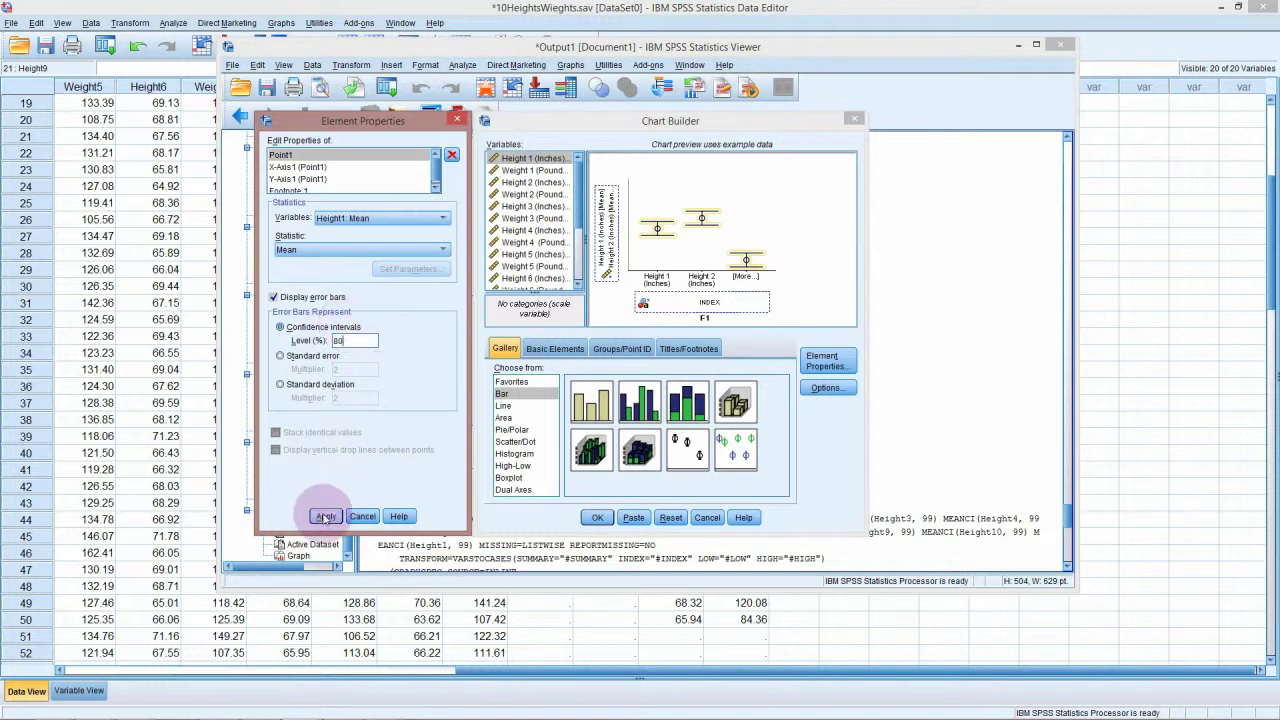
pyautogui.click(597, 517)
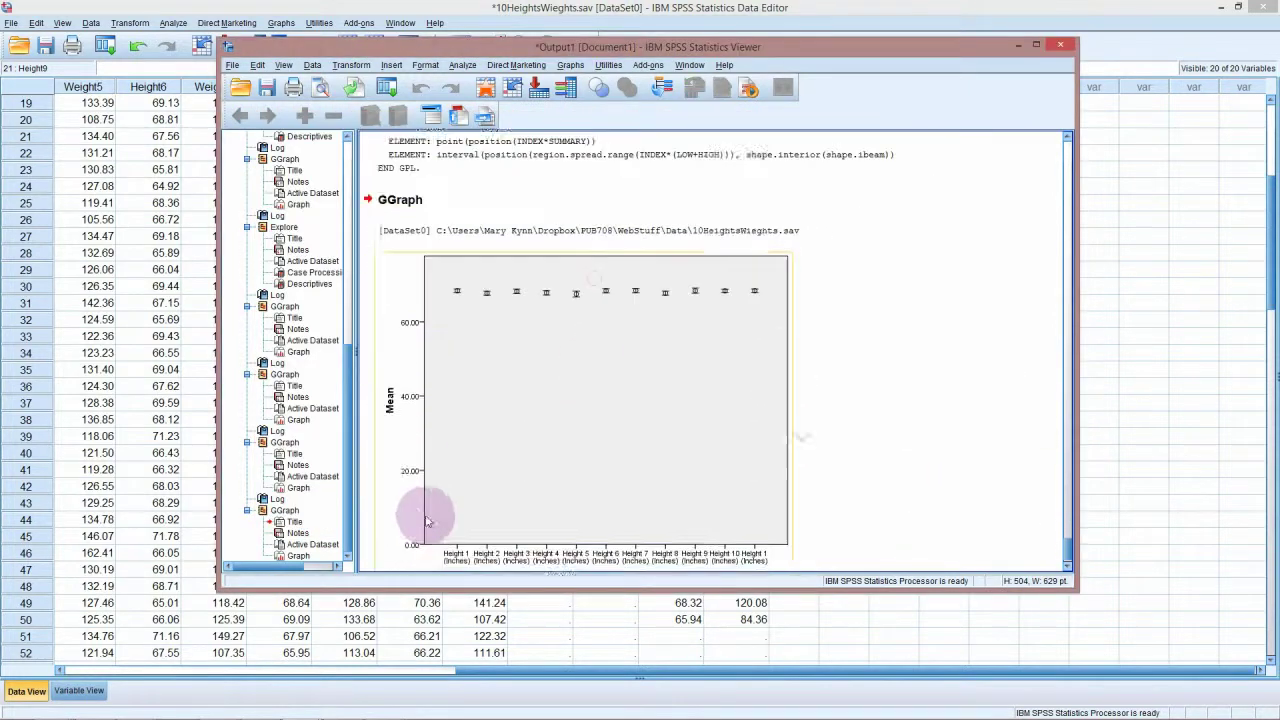
# Set the 80% CI chart's Mean axis minimum to 66 on the Scale tab and apply.
pyautogui.scroll(-5, 423, 349)
pyautogui.click(414, 423)
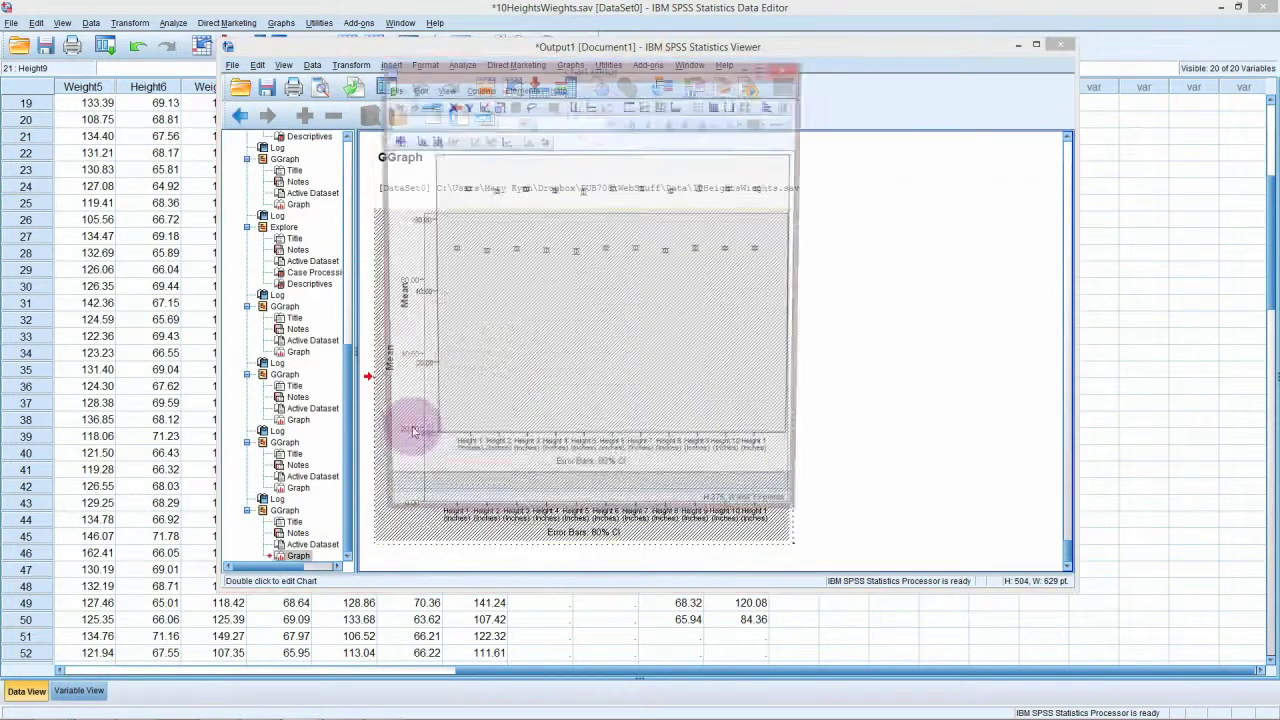
pyautogui.doubleClick(409, 432)
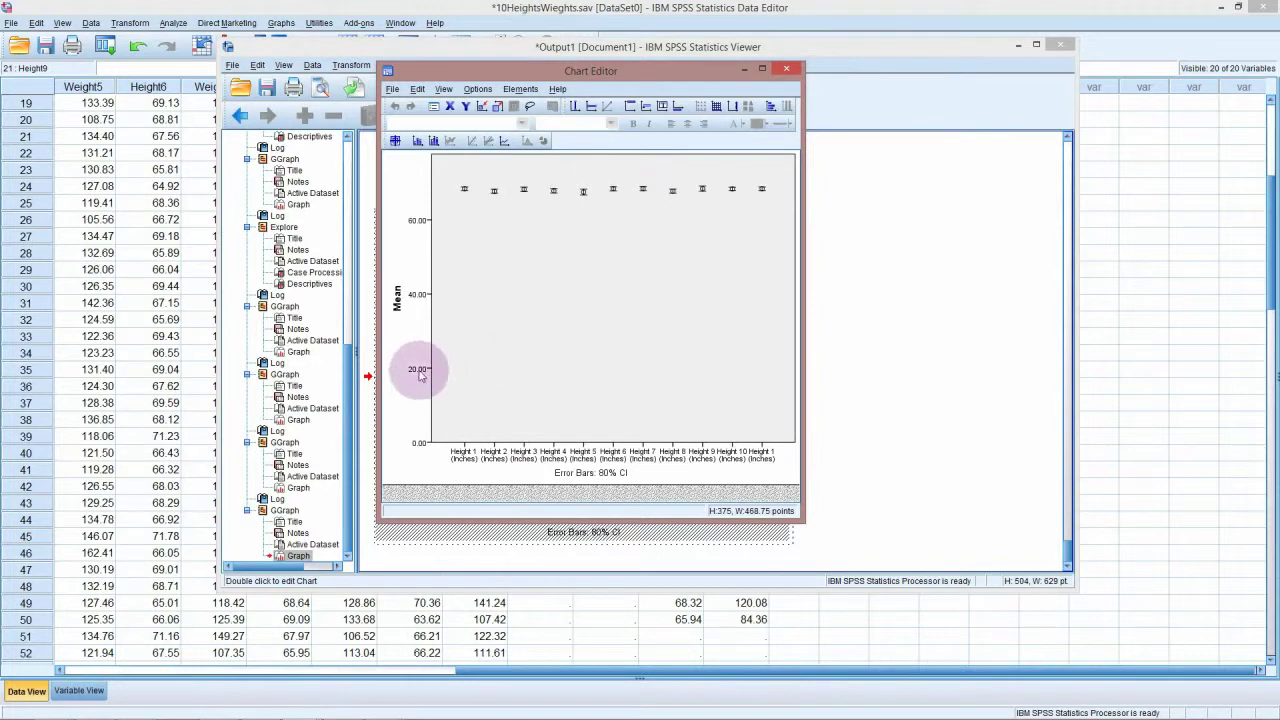
pyautogui.click(420, 368)
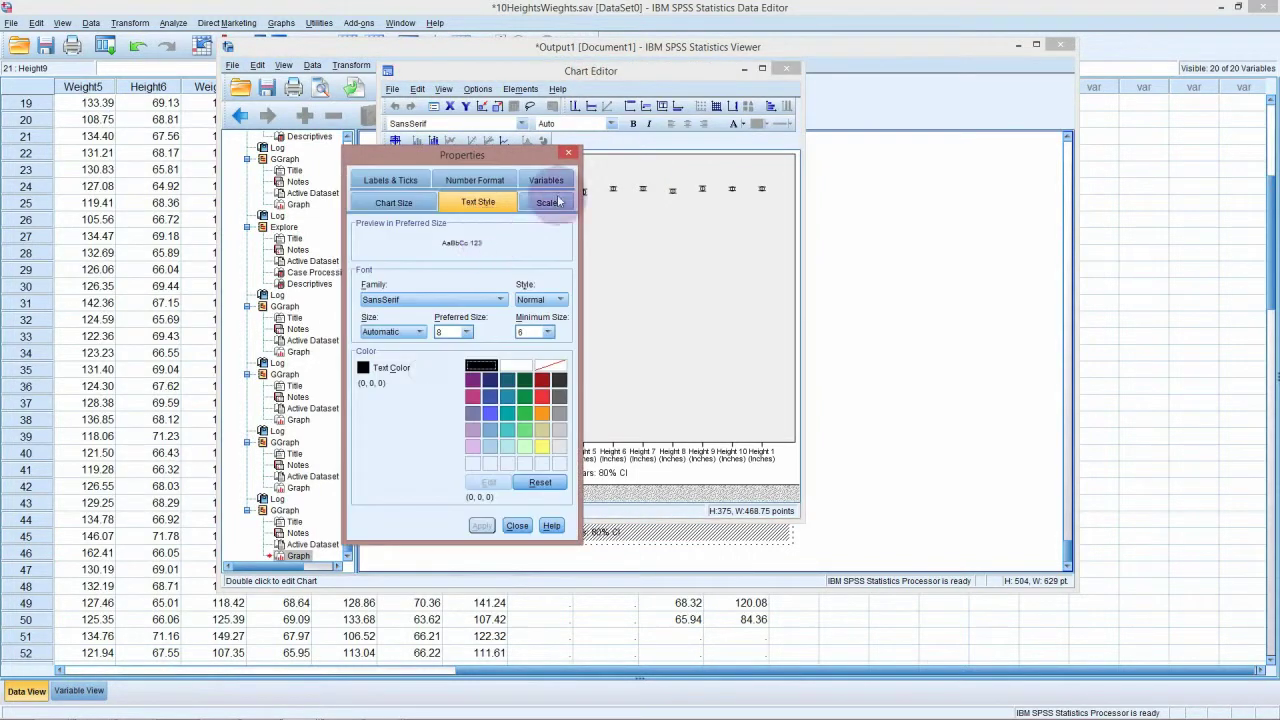
pyautogui.click(546, 202)
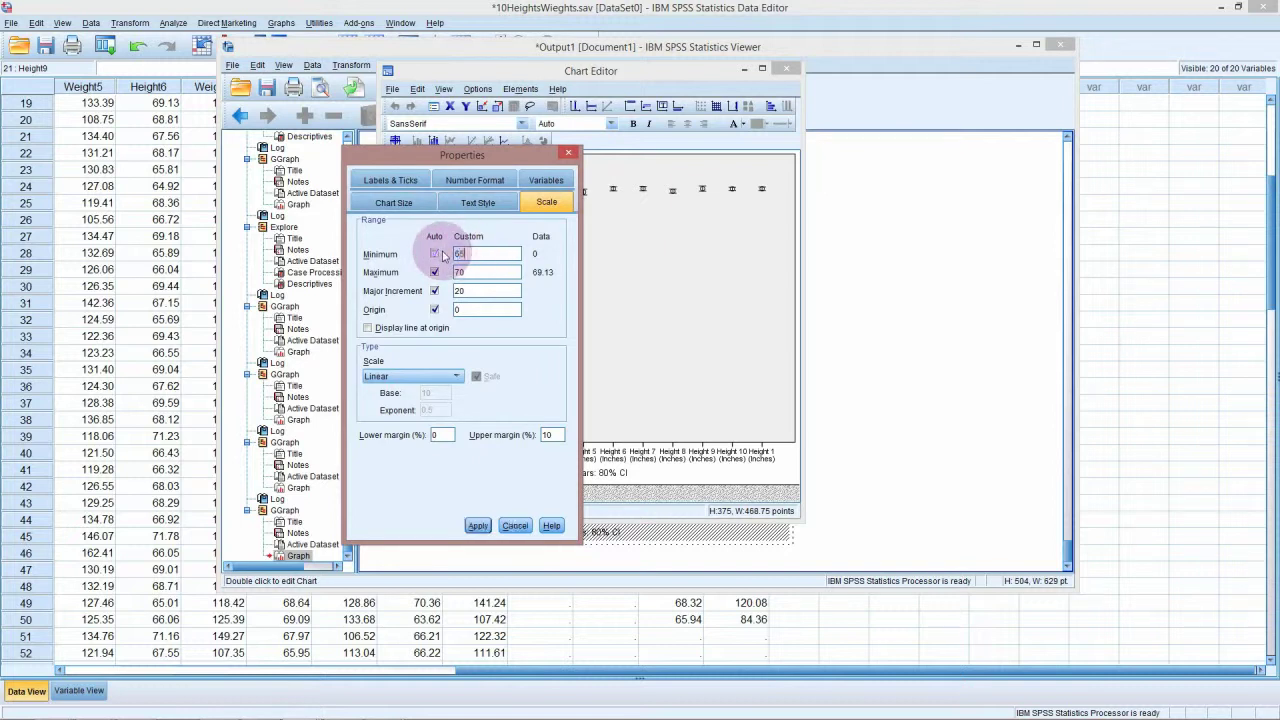
pyautogui.write('65')
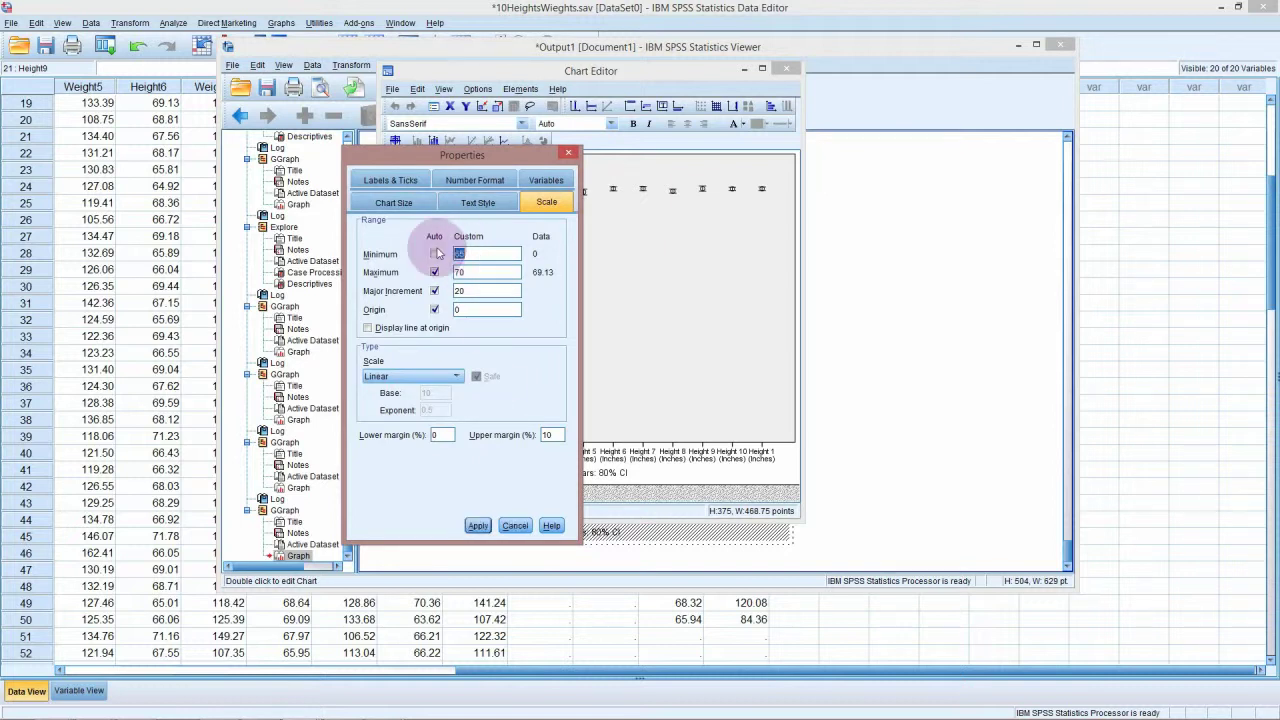
pyautogui.click(476, 523)
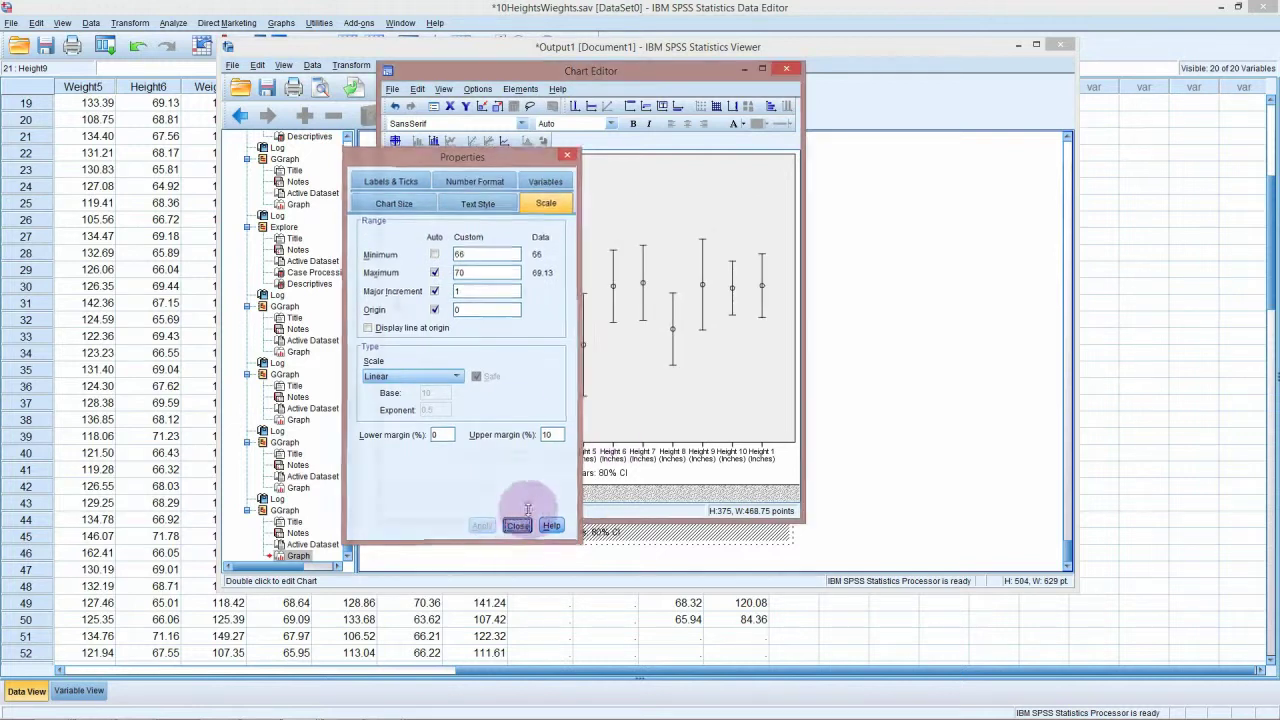
pyautogui.click(517, 525)
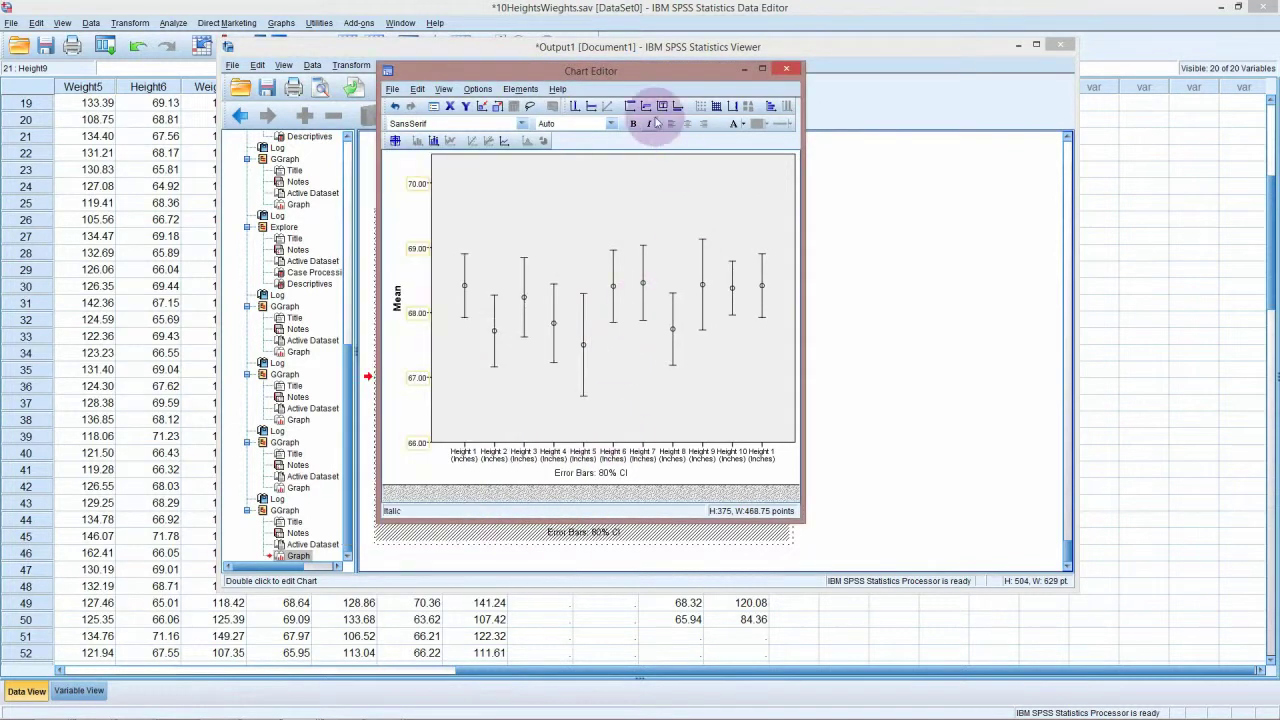
# Add a y-axis reference line at 68 to the 80% CI chart and close the editor.
pyautogui.click(591, 106)
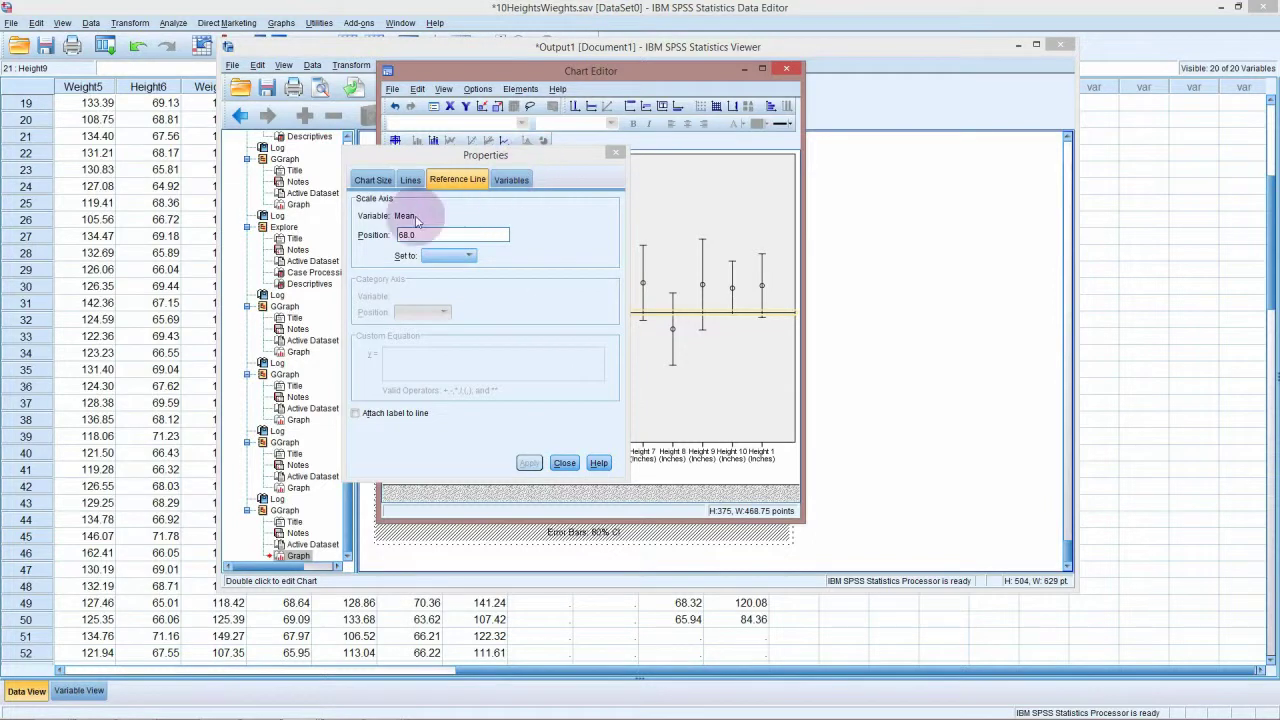
pyautogui.click(564, 463)
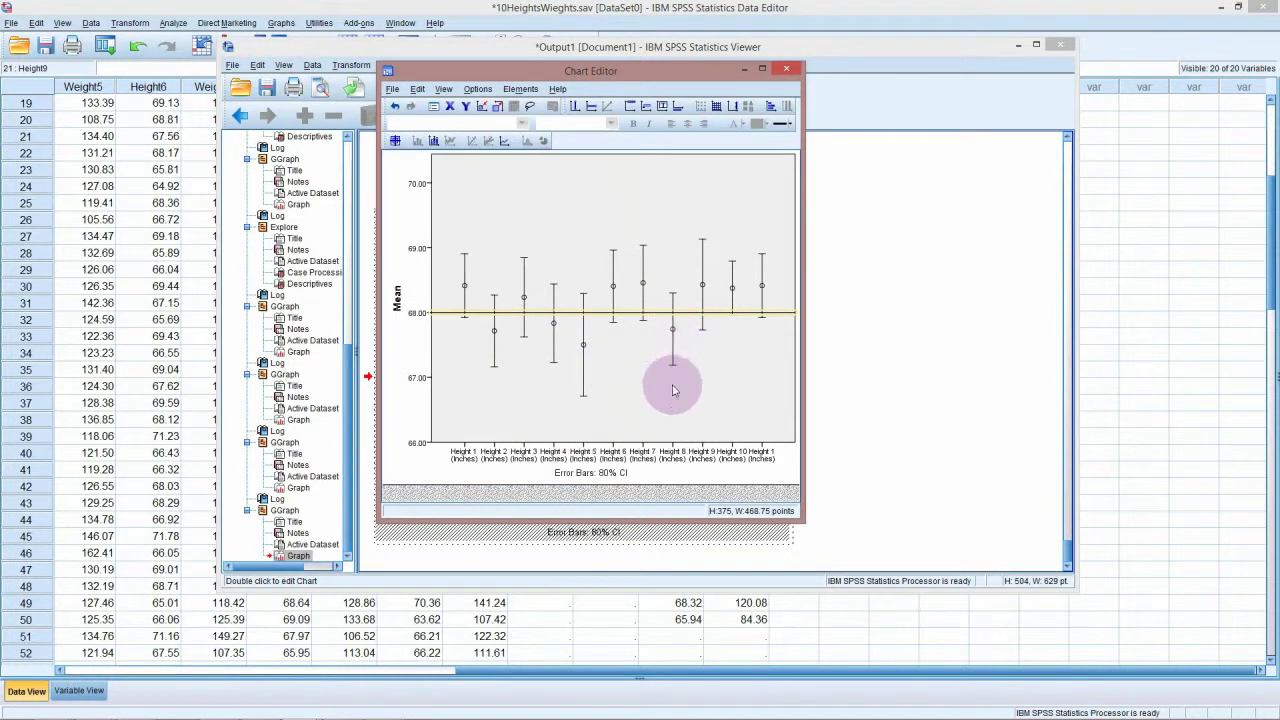
pyautogui.click(713, 355)
pyautogui.click(725, 327)
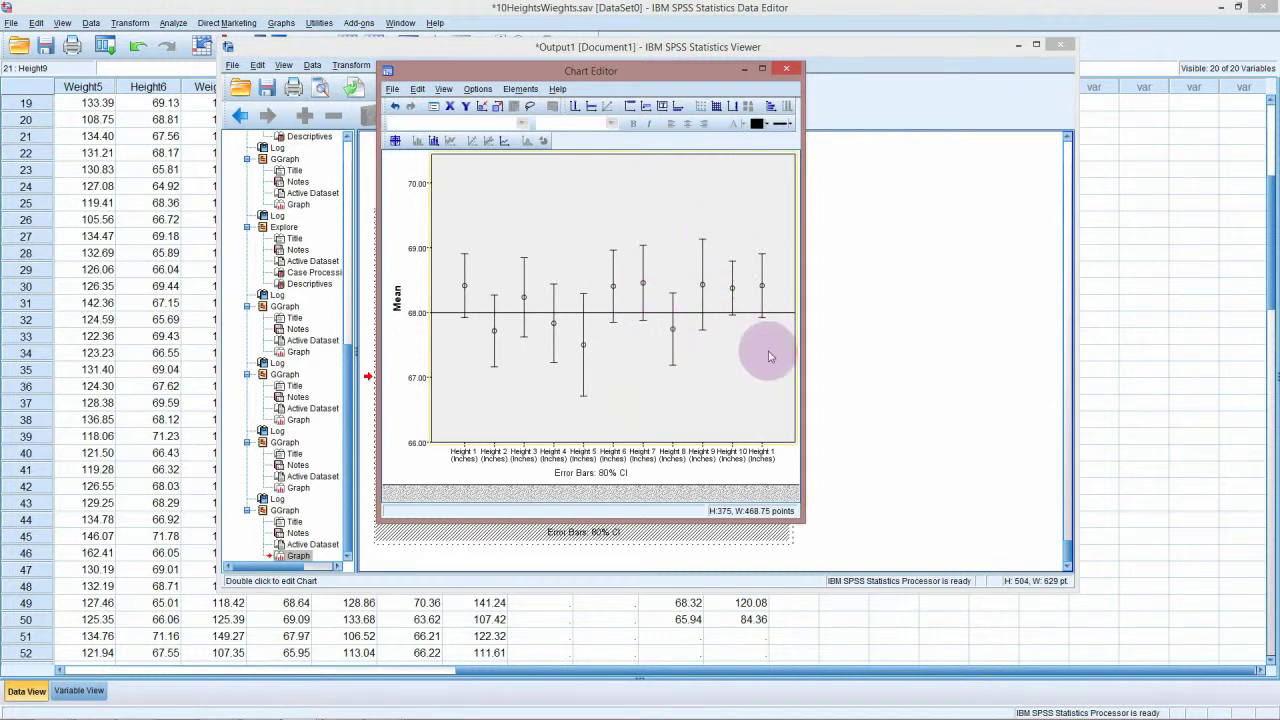
pyautogui.moveTo(795, 352); pyautogui.dragTo(826, 330)
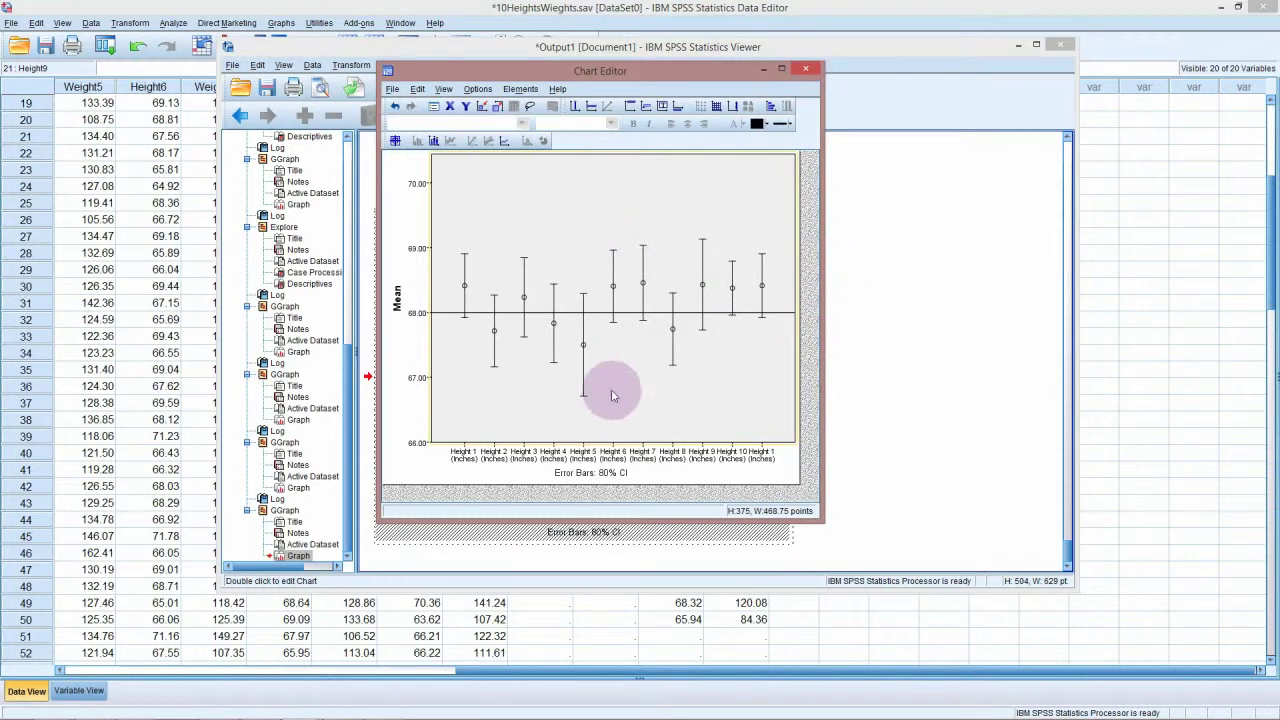
pyautogui.click(803, 70)
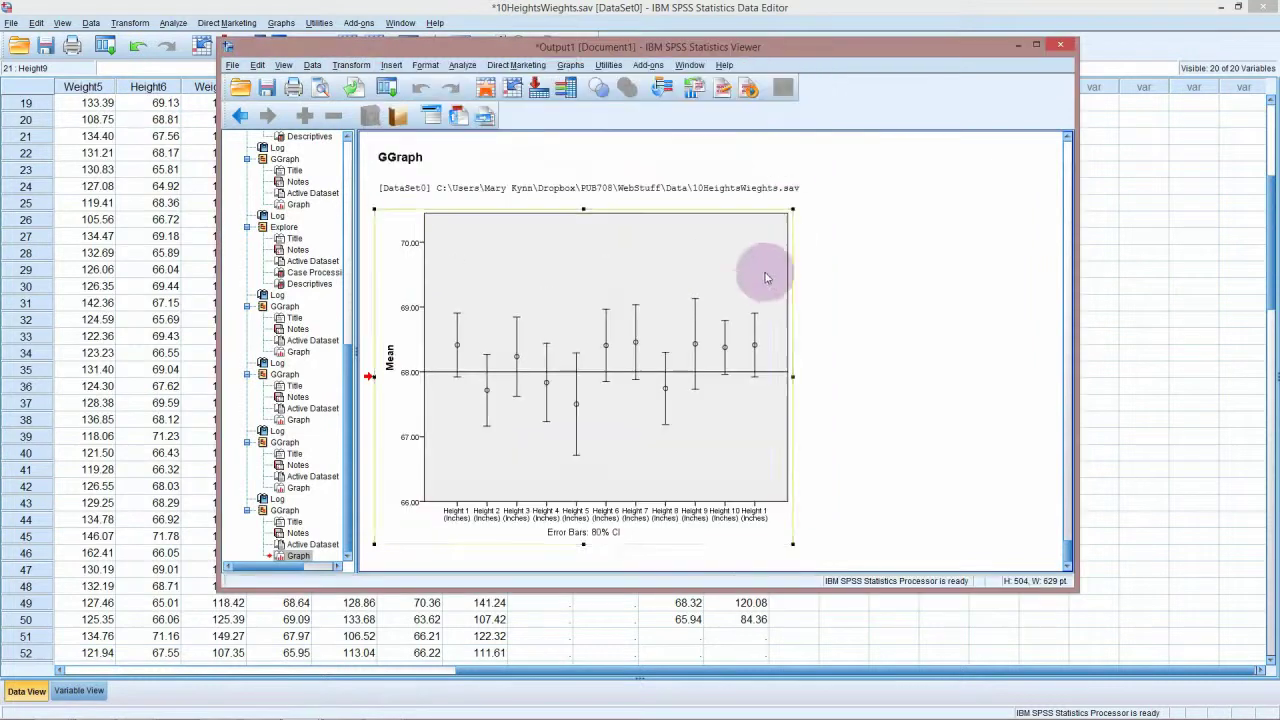
# Open the Explore dialog from Analyze > Descriptive Statistics and its Statistics options.
pyautogui.click(462, 65)
pyautogui.moveTo(506, 100)
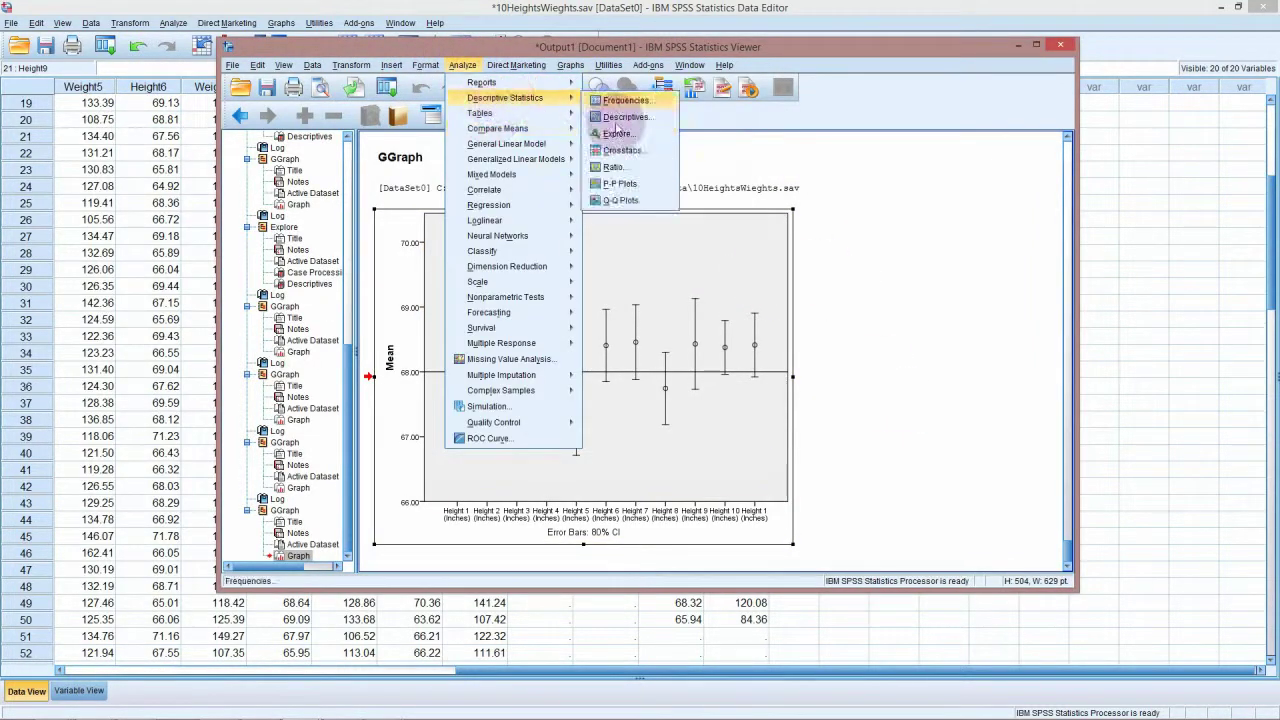
pyautogui.click(617, 133)
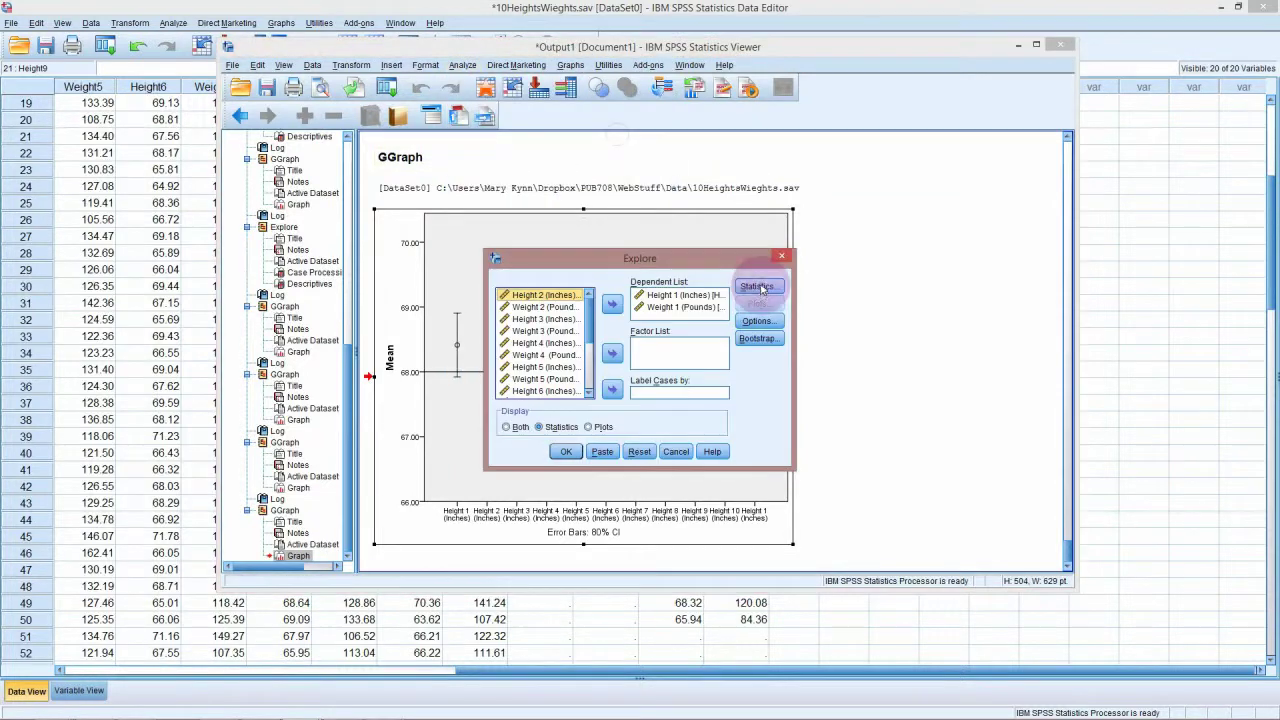
pyautogui.click(757, 287)
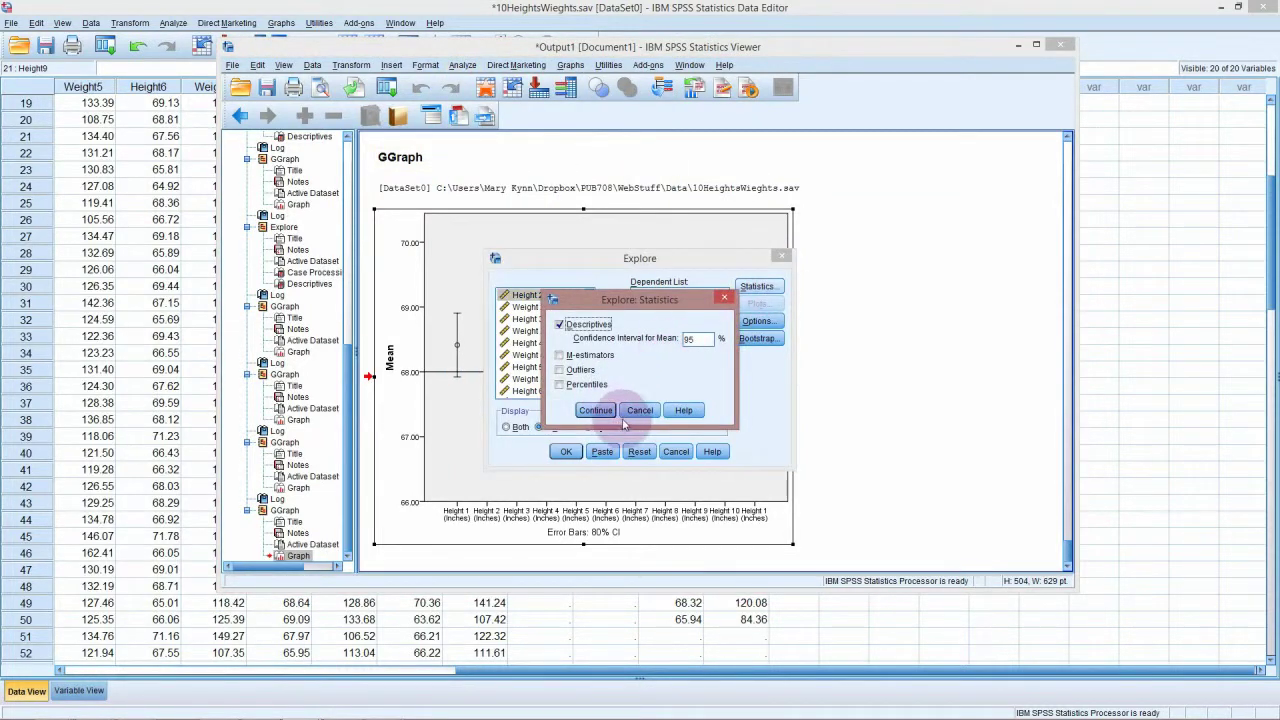